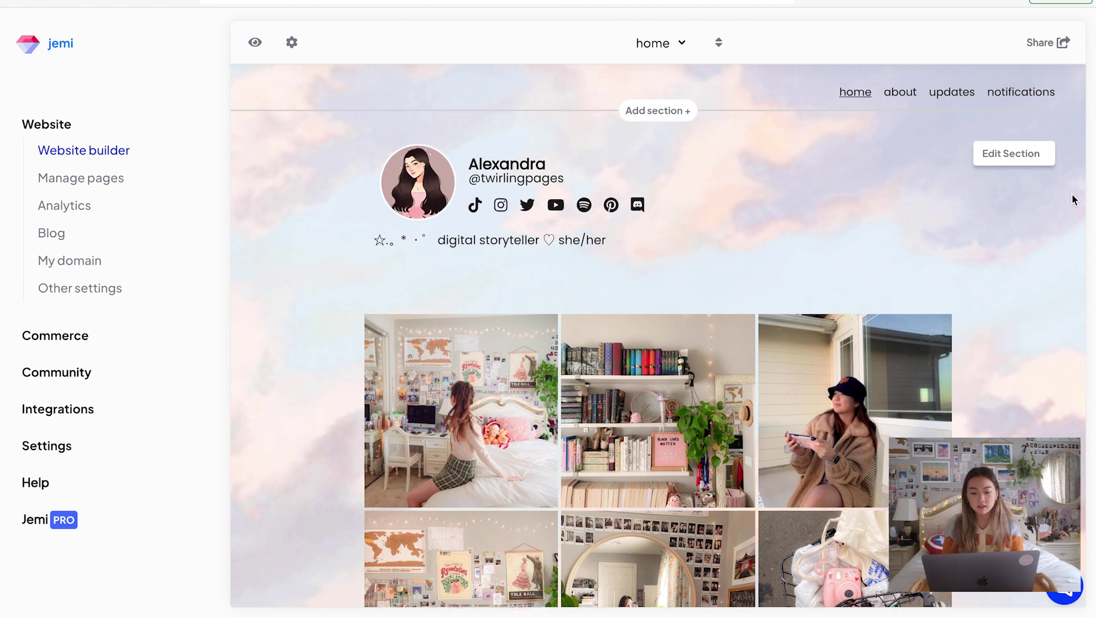
Step: Scroll the builder and bring up the Manage pages list of site pages
scroll(1073, 199, down, 2)
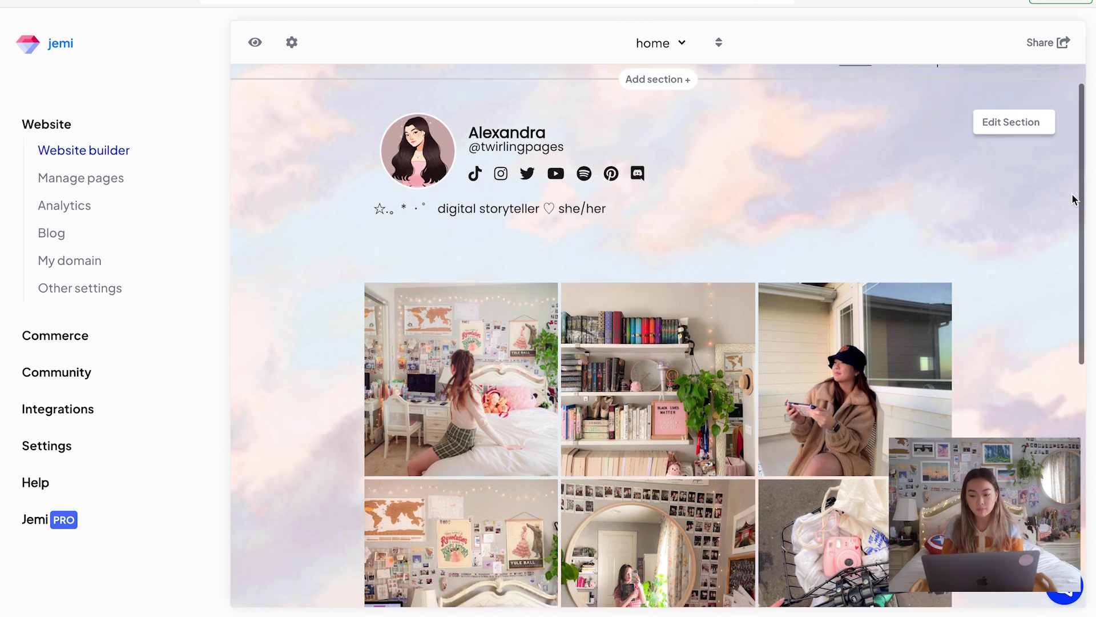
scroll(1048, 267, down, 1)
scroll(1047, 265, up, 1)
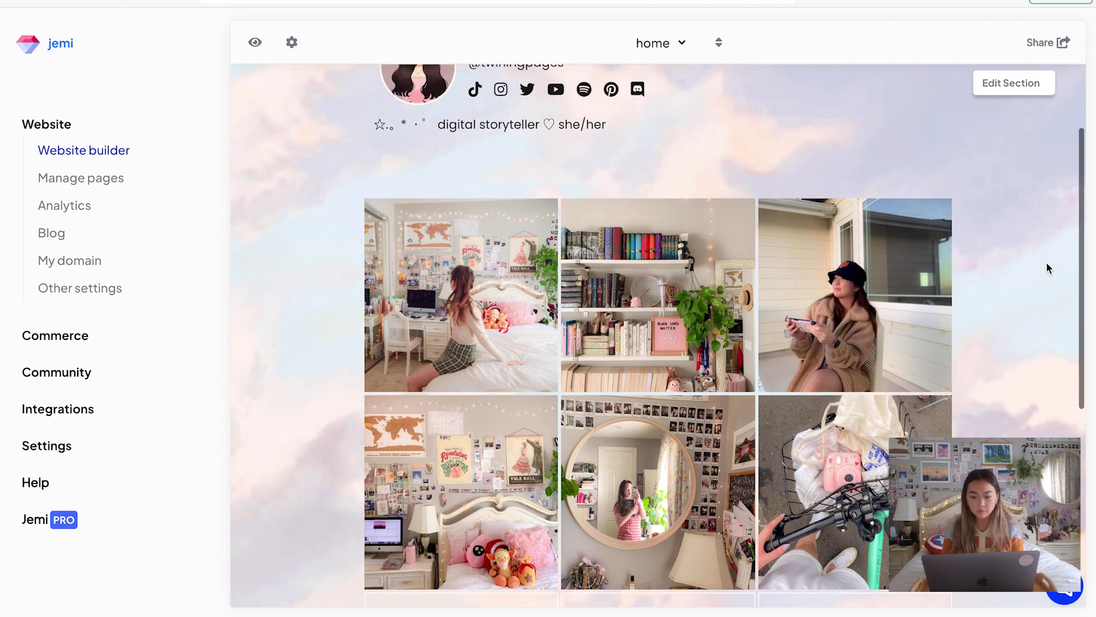
scroll(1047, 266, up, 1)
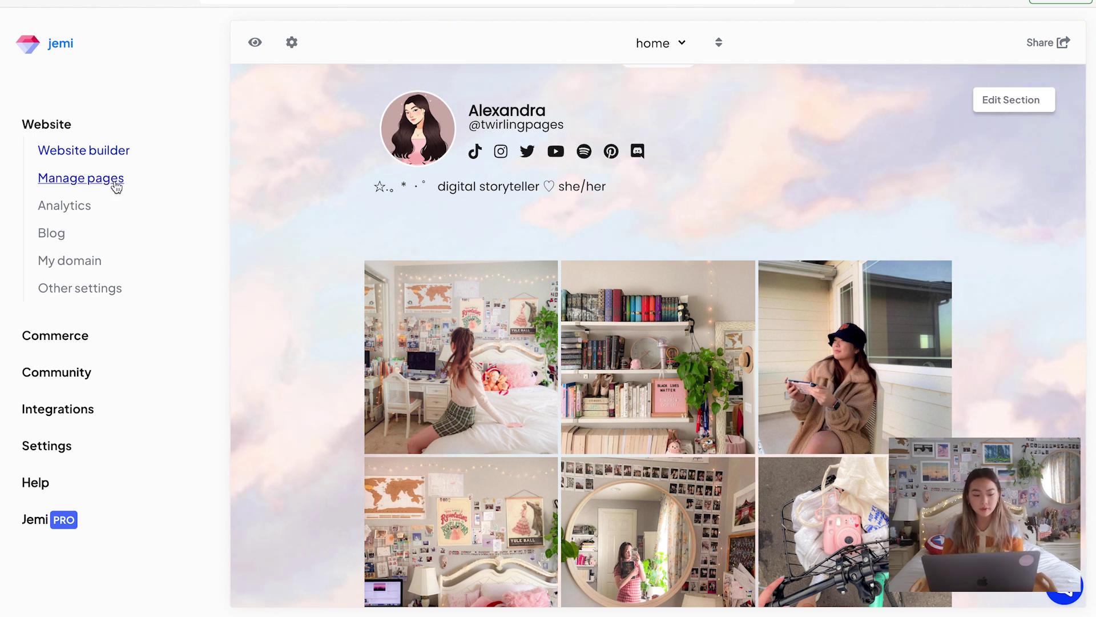
scroll(653, 171, up, 1)
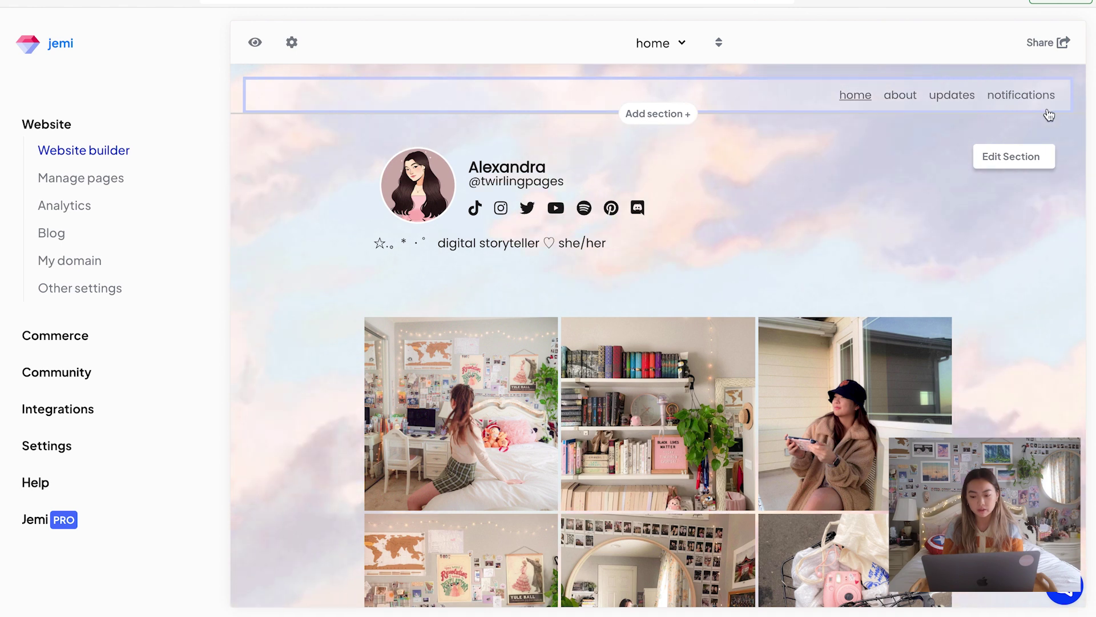
scroll(1047, 113, down, 2)
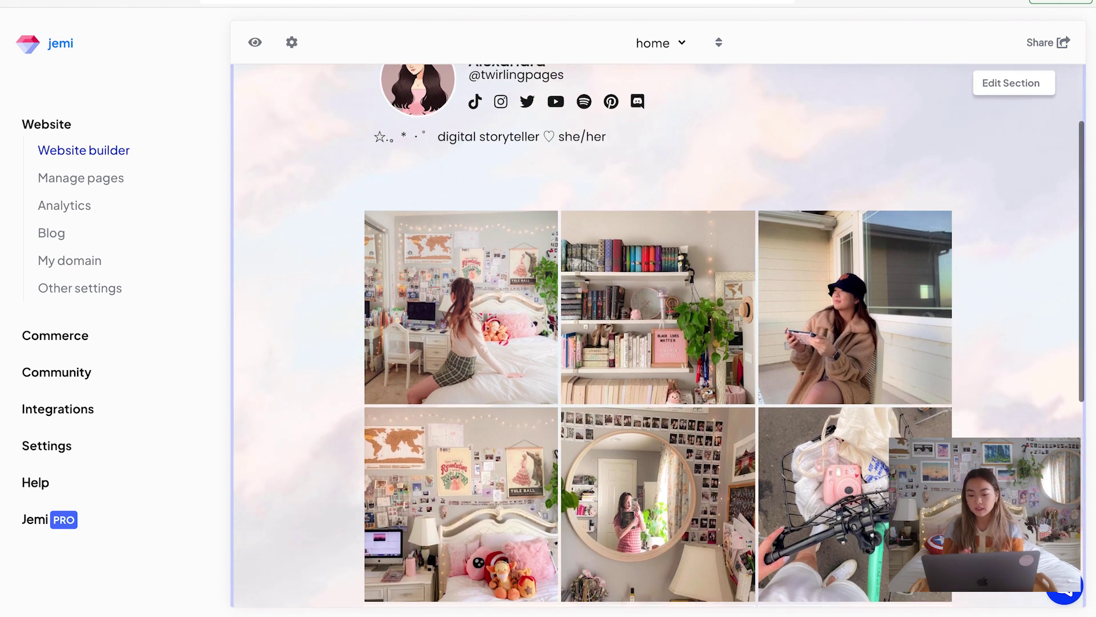
click(114, 178)
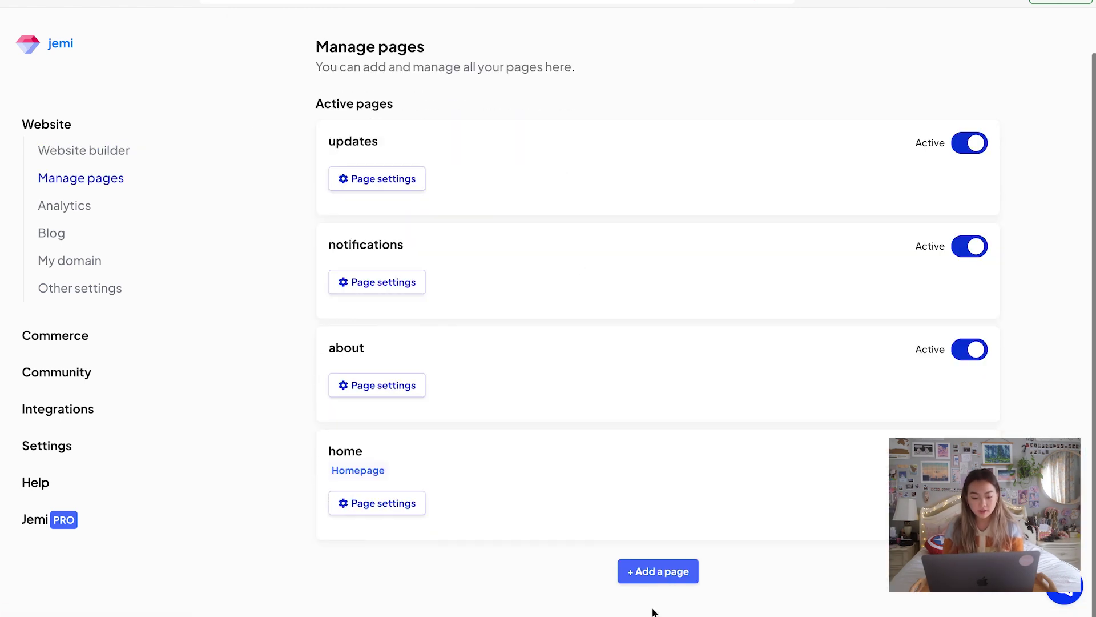
Step: Add the notification-1 page, then go back to the website builder
click(661, 570)
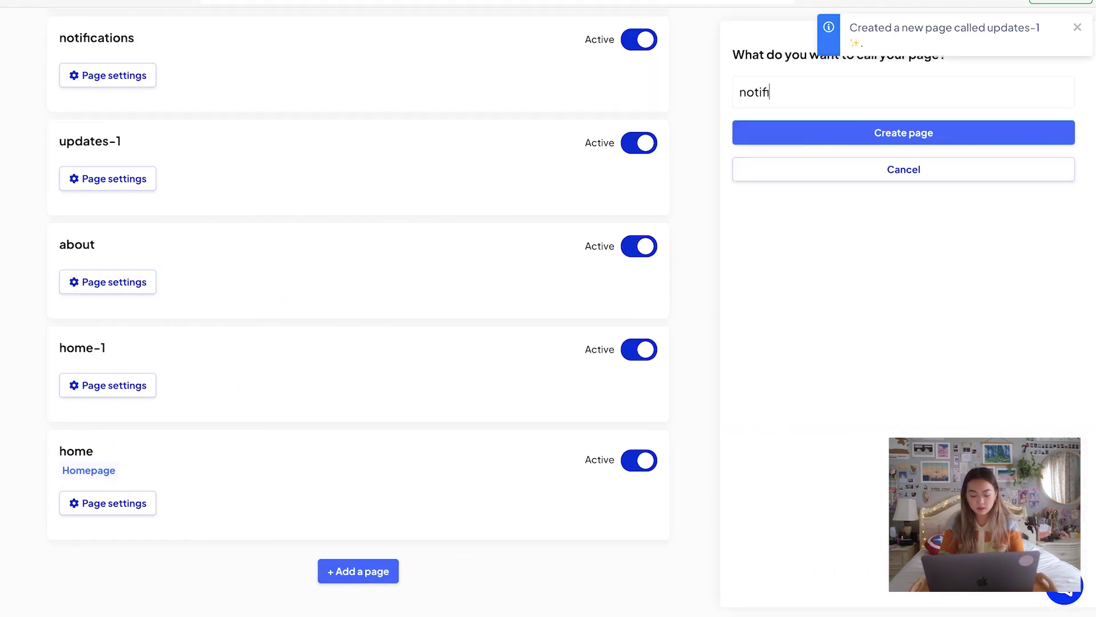
text(cation)
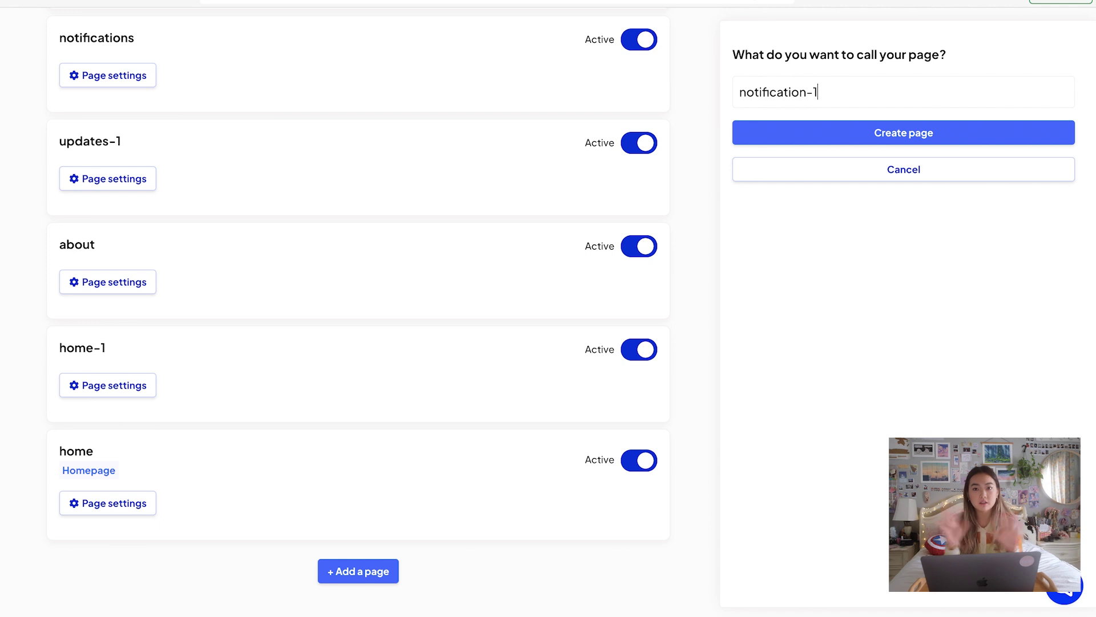
click(780, 143)
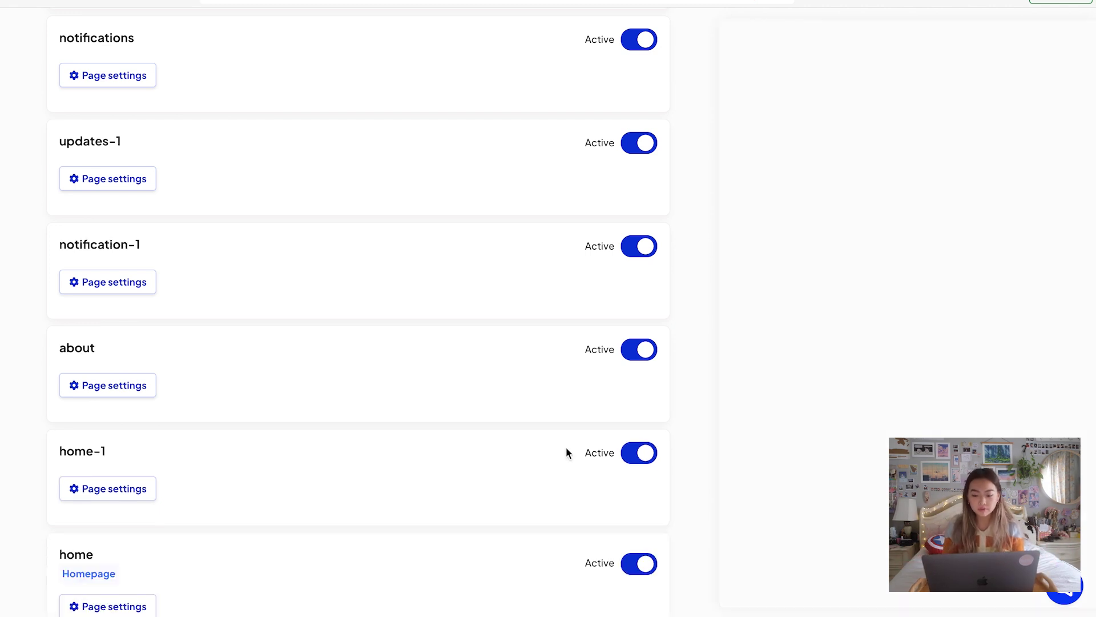
scroll(565, 450, up, 5)
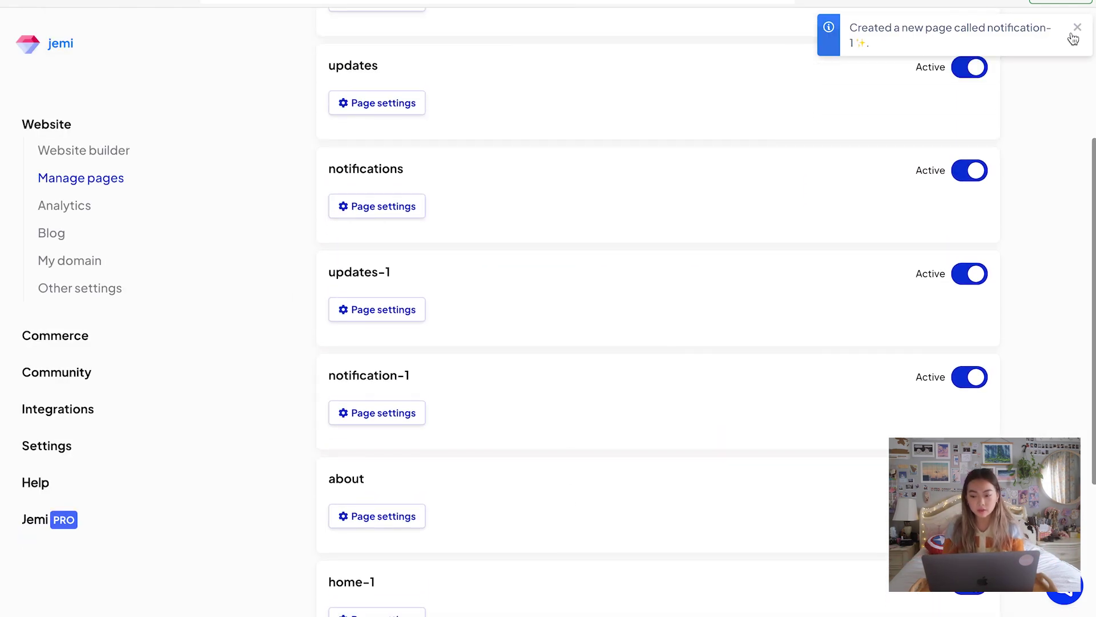
click(1073, 34)
scroll(503, 335, up, 4)
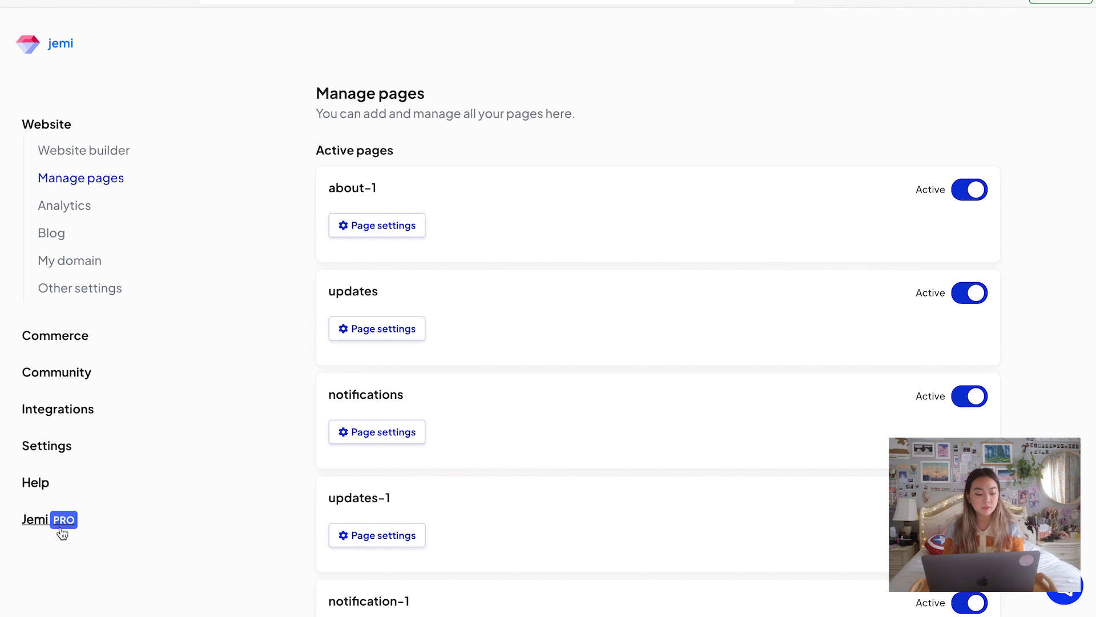
click(122, 164)
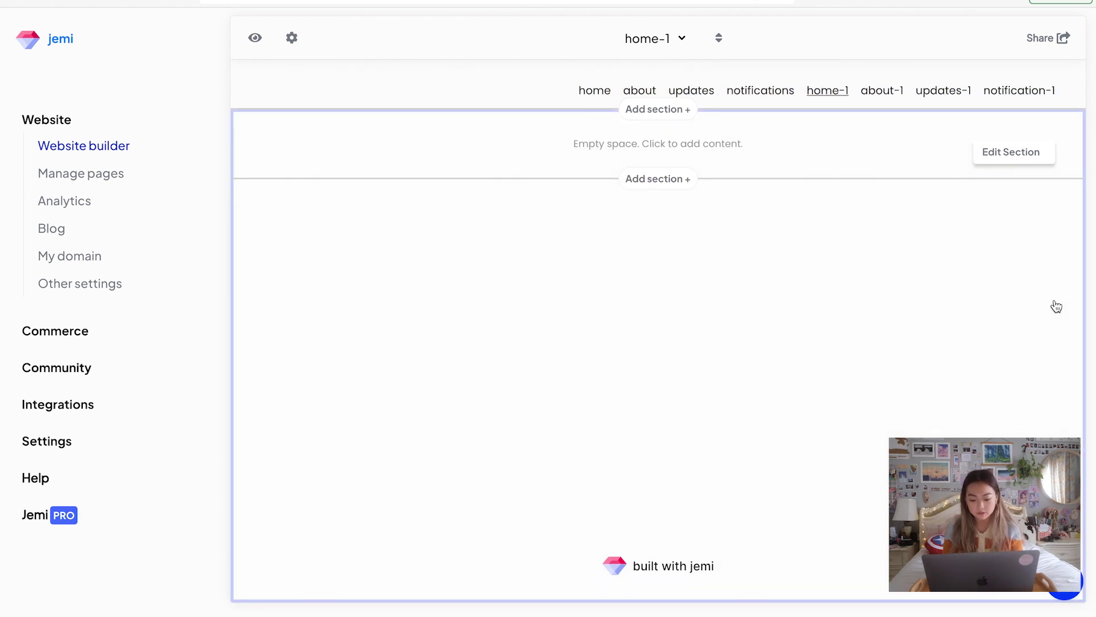
Step: Upload bg-2.gif from the twirlingpages folder as the home-1 section background and save
click(1009, 155)
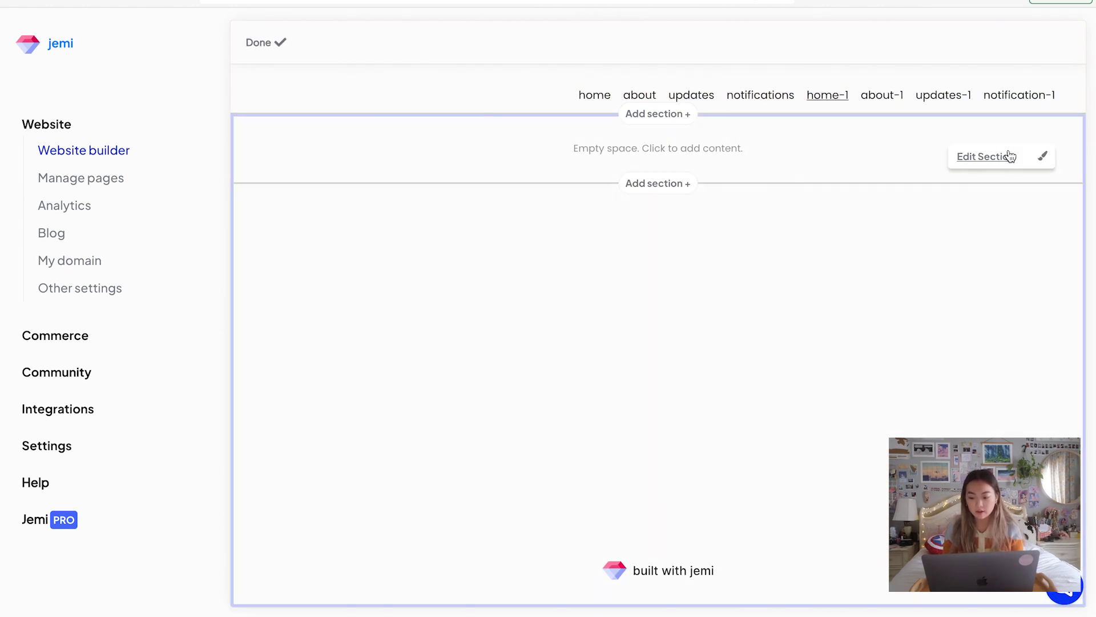
click(1044, 160)
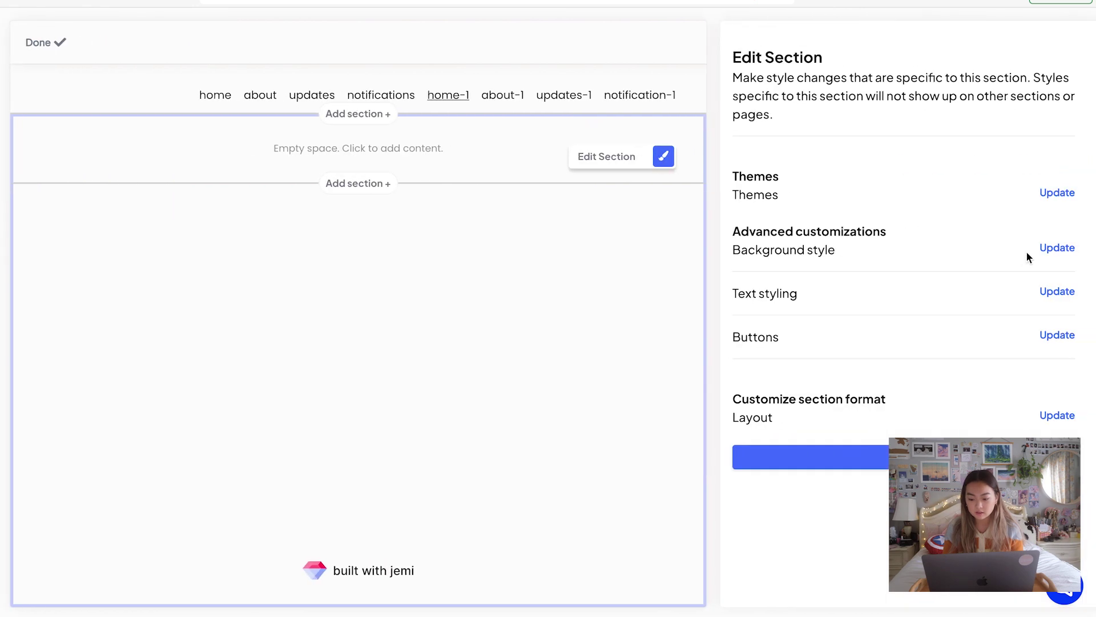
click(1065, 248)
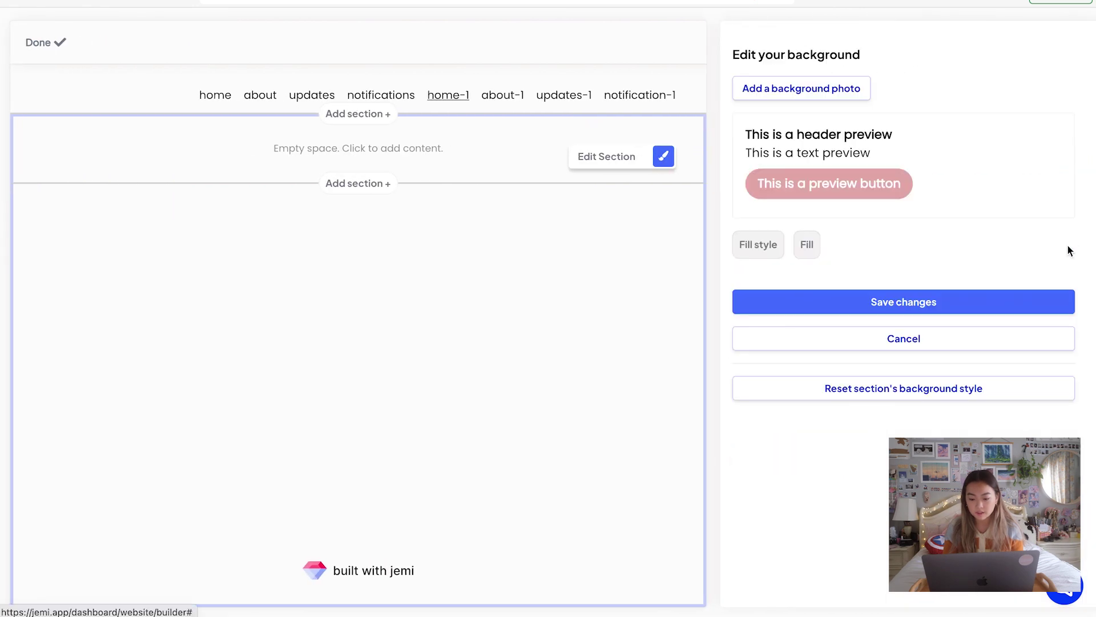
click(835, 98)
click(856, 197)
scroll(452, 298, down, 3)
scroll(453, 298, up, 3)
click(510, 142)
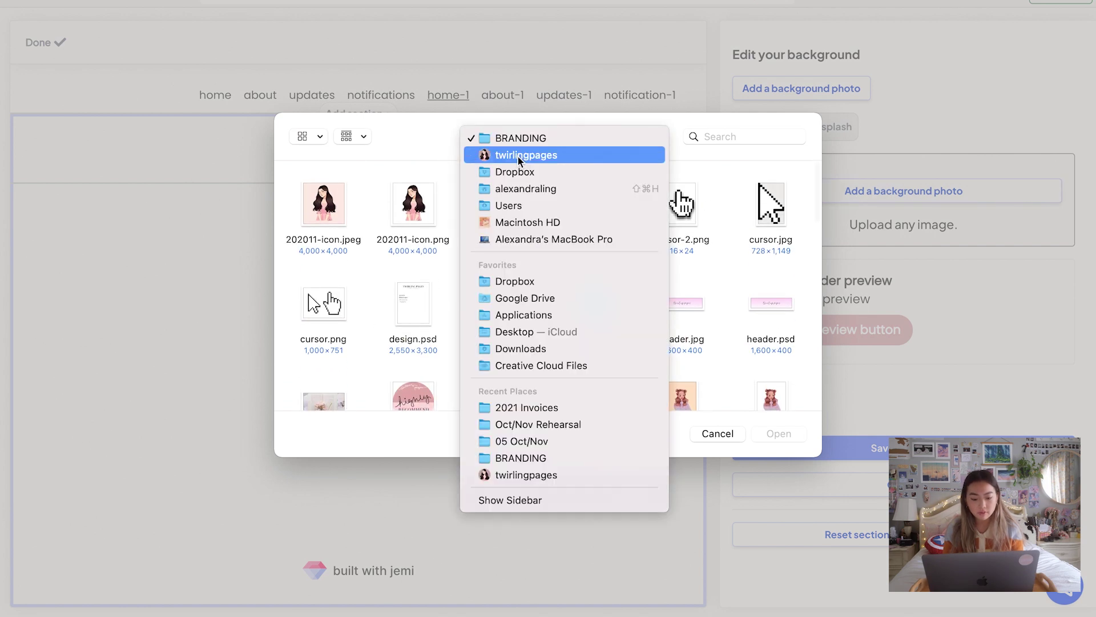
click(518, 157)
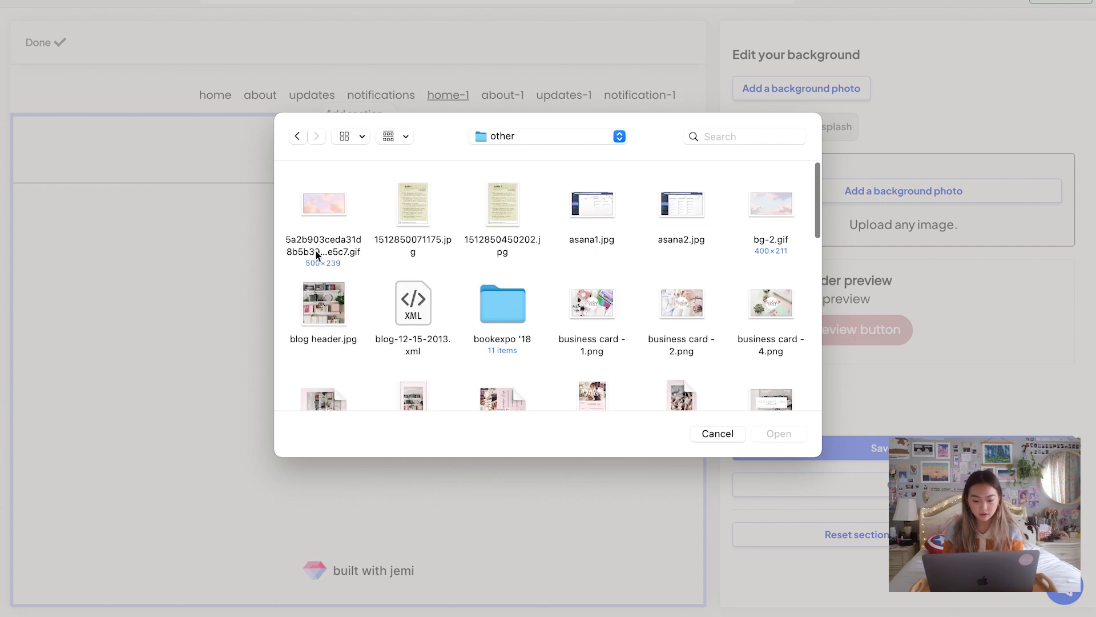
double_click(782, 207)
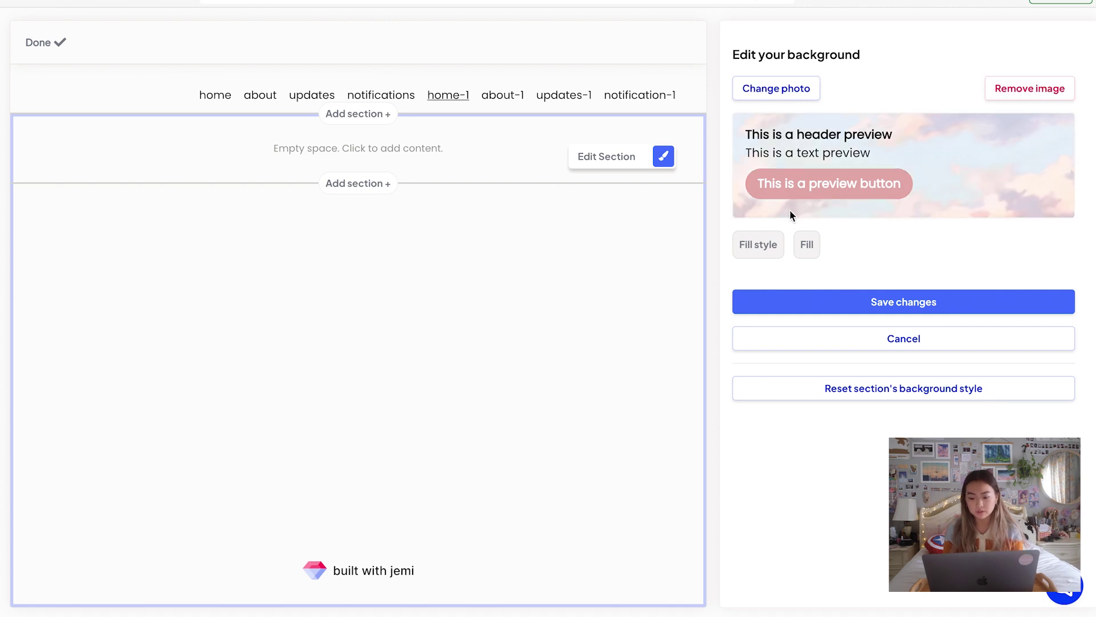
click(912, 303)
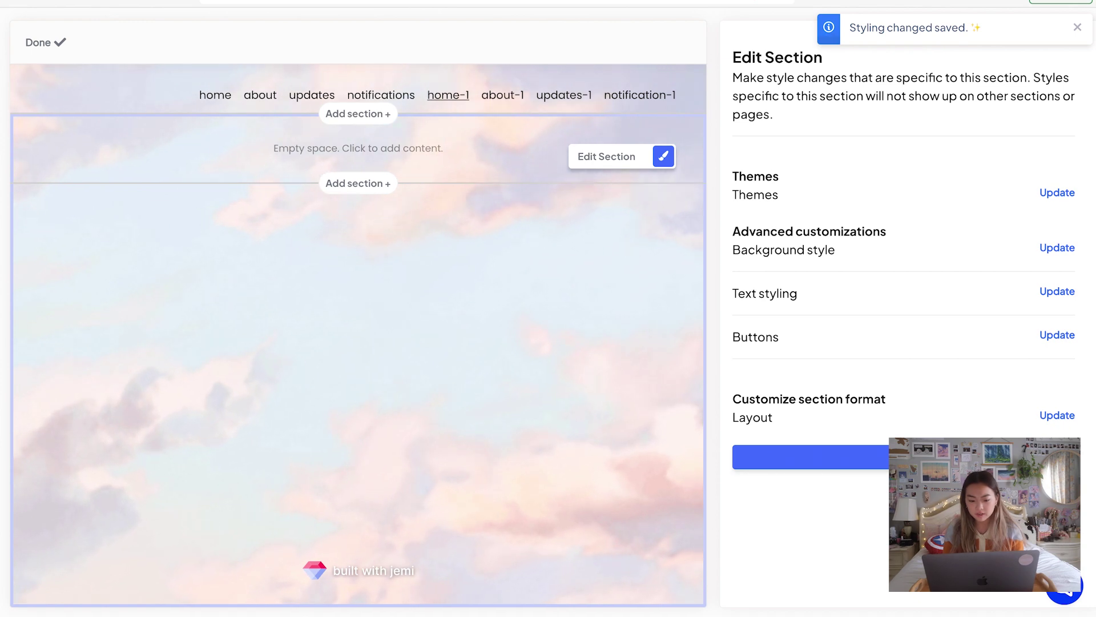
click(697, 414)
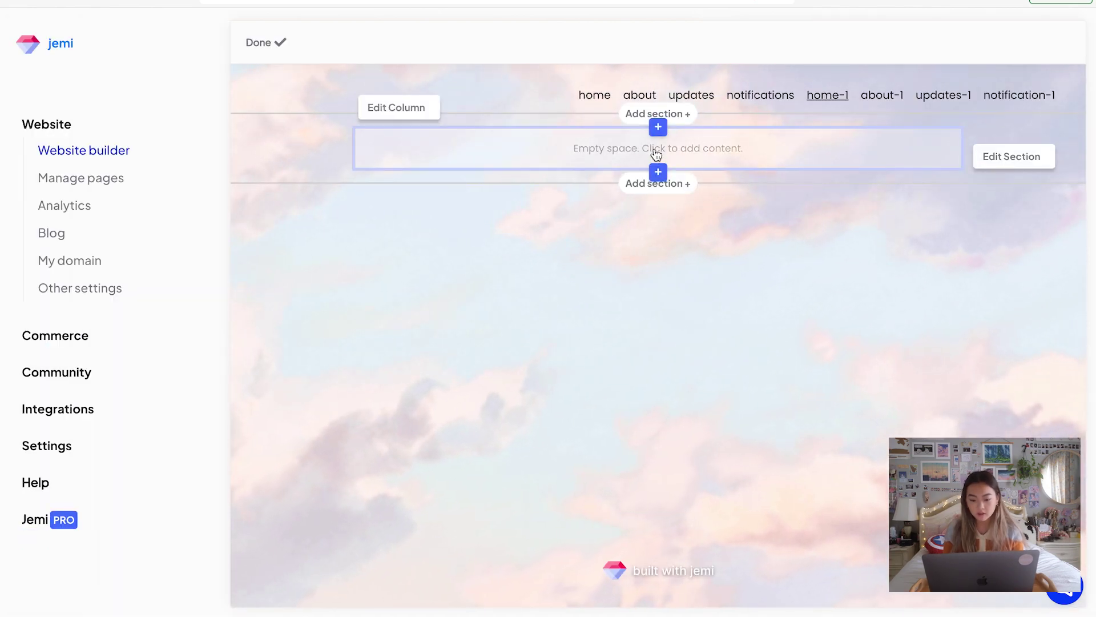
Step: Add a Bio block with the Default layout to the home-1 section and save it
click(656, 150)
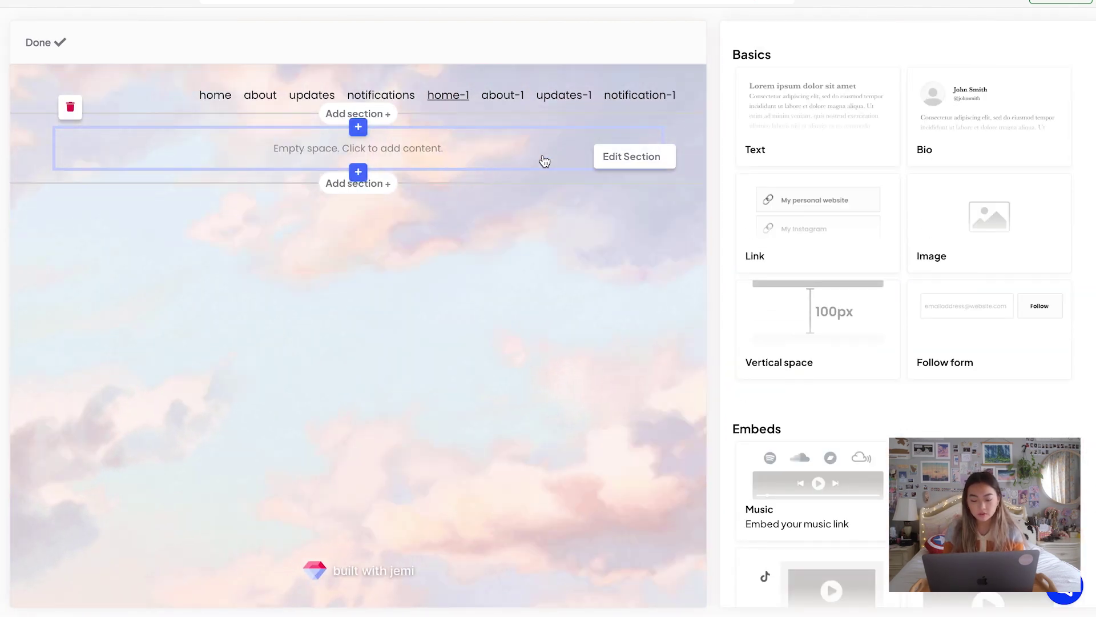
scroll(832, 209, down, 2)
scroll(832, 210, up, 2)
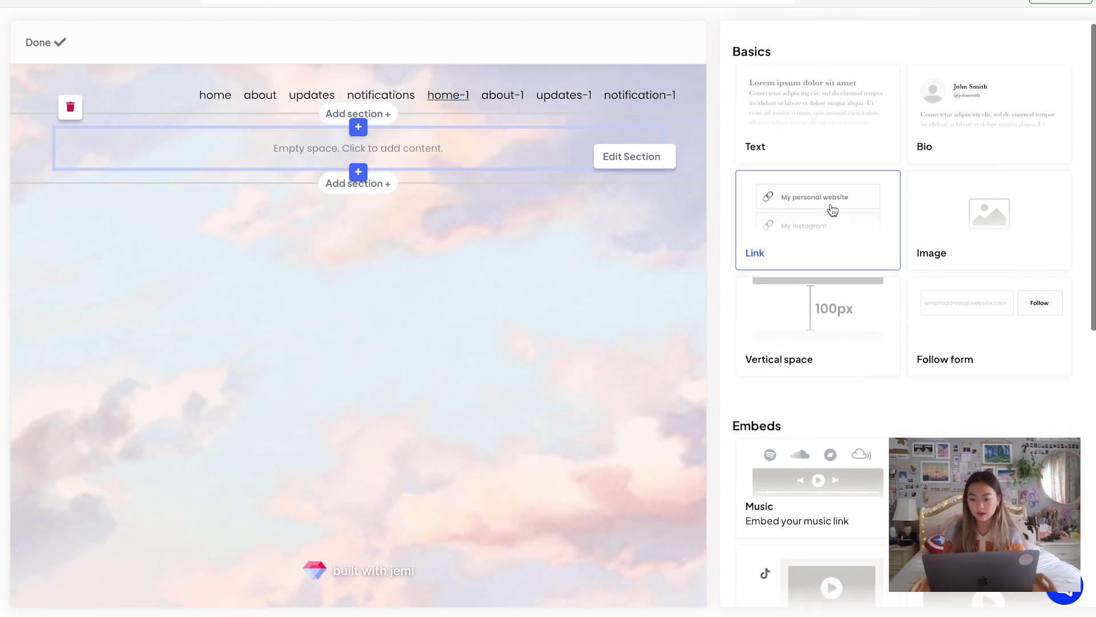
click(1021, 137)
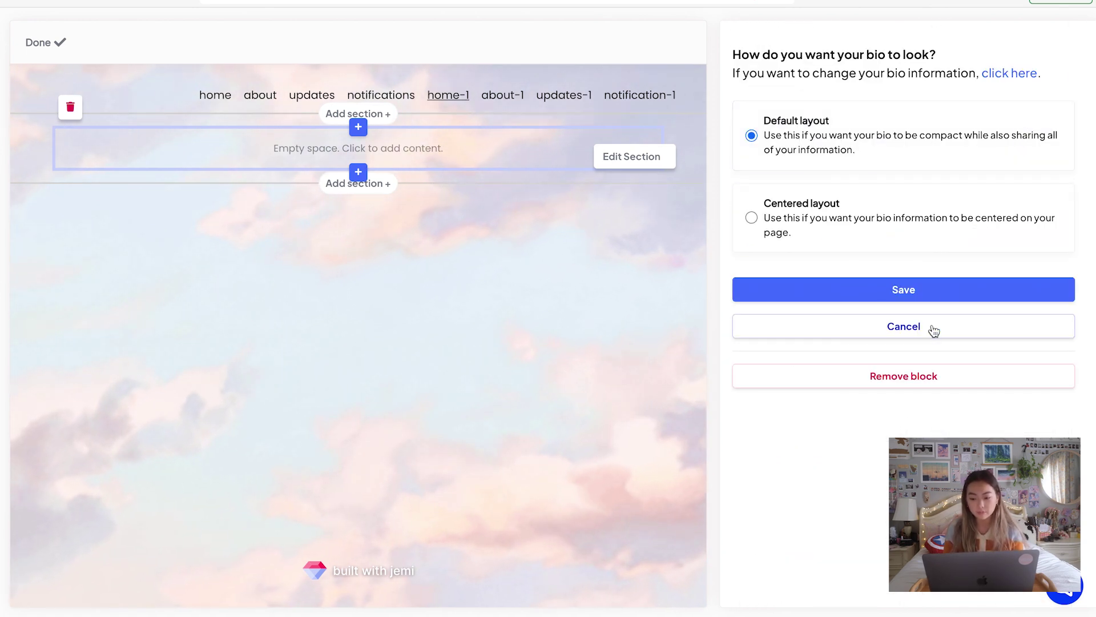
click(911, 291)
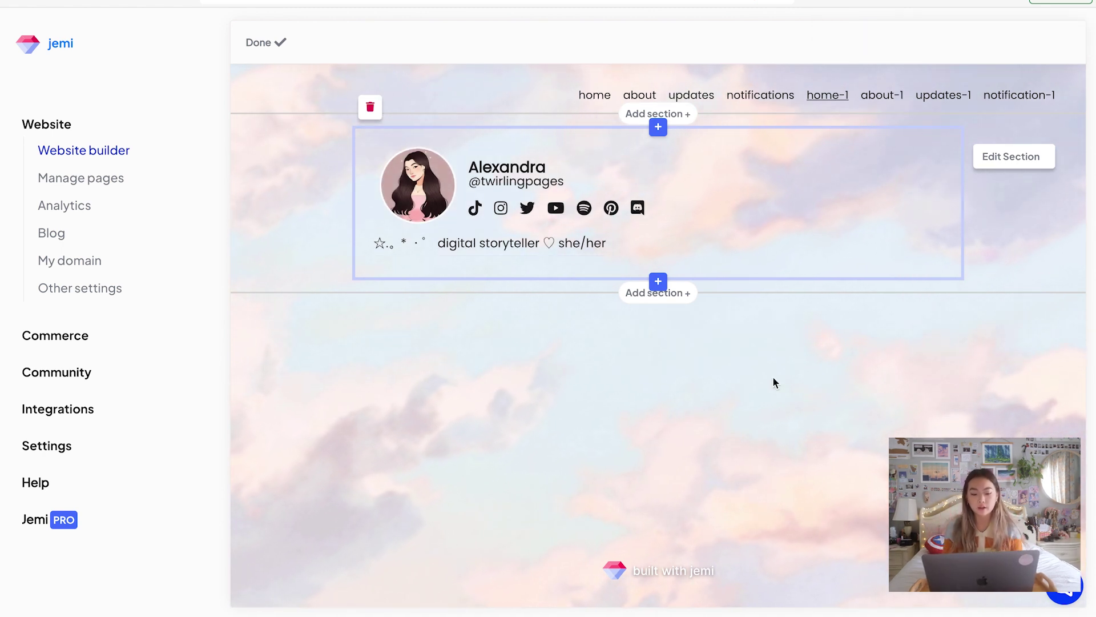
click(659, 281)
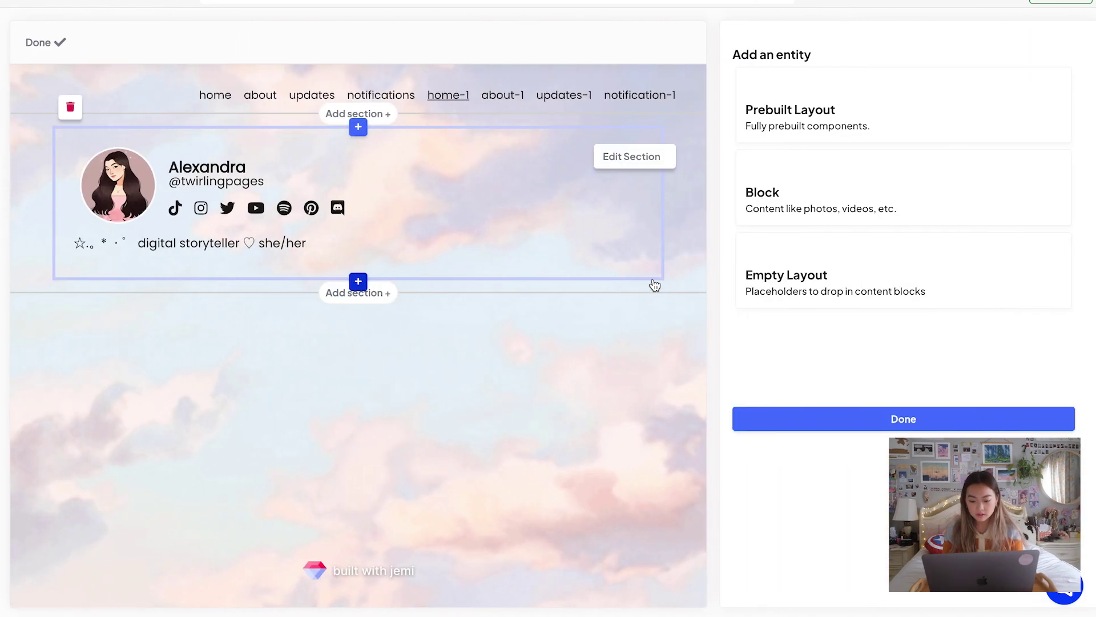
Step: Add an empty three-column grid layout beneath the bio, leaving layout options unchanged
scroll(886, 367, down, 2)
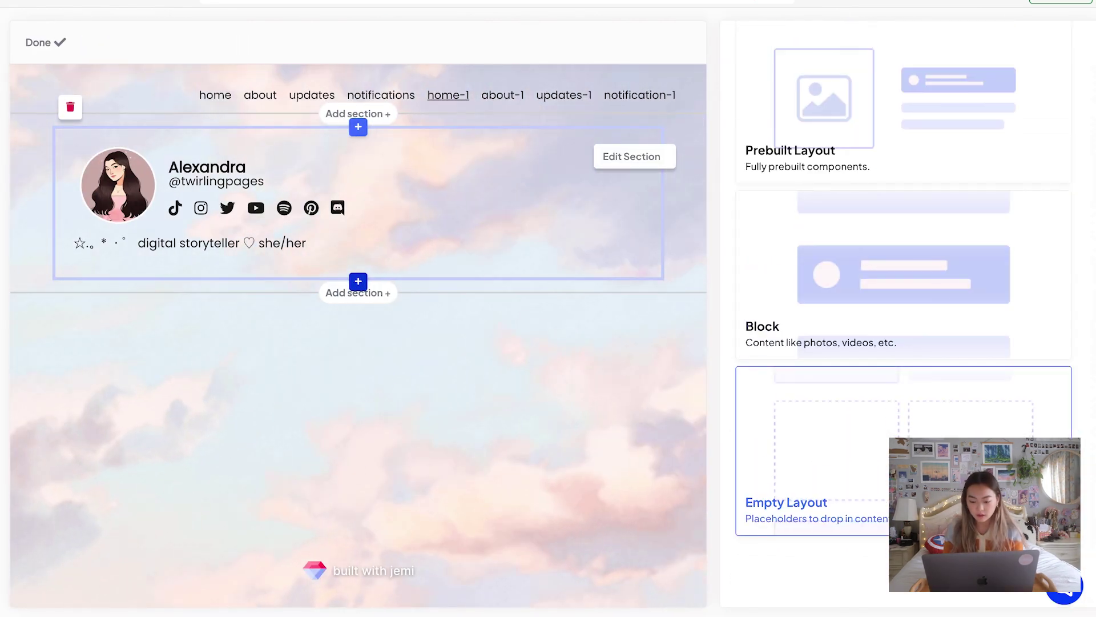
click(886, 371)
scroll(961, 328, down, 5)
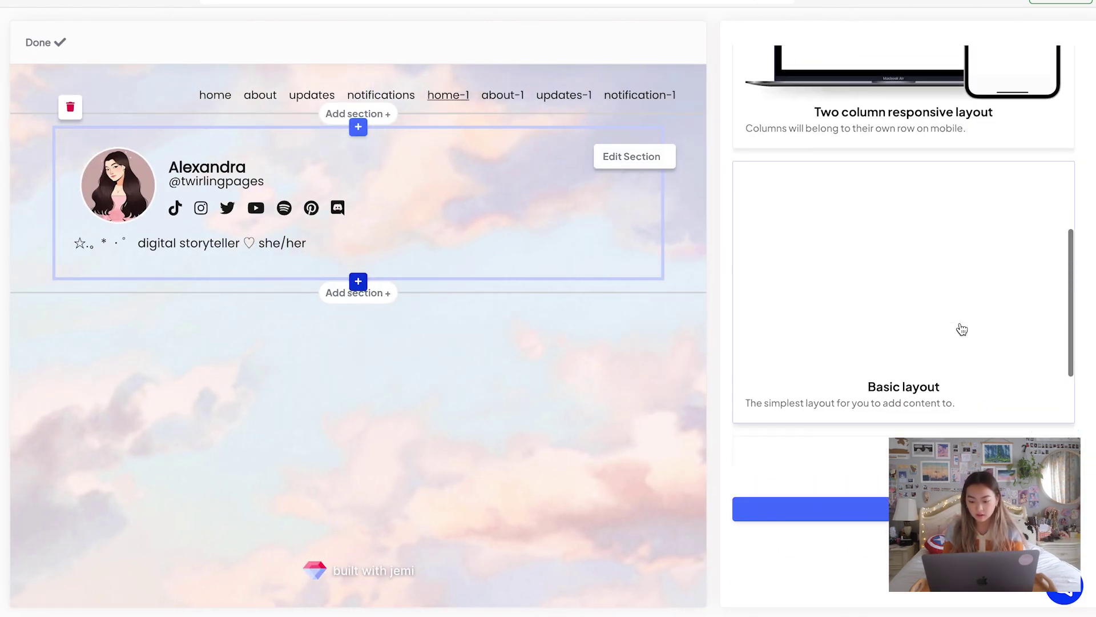
scroll(931, 385, down, 3)
click(930, 385)
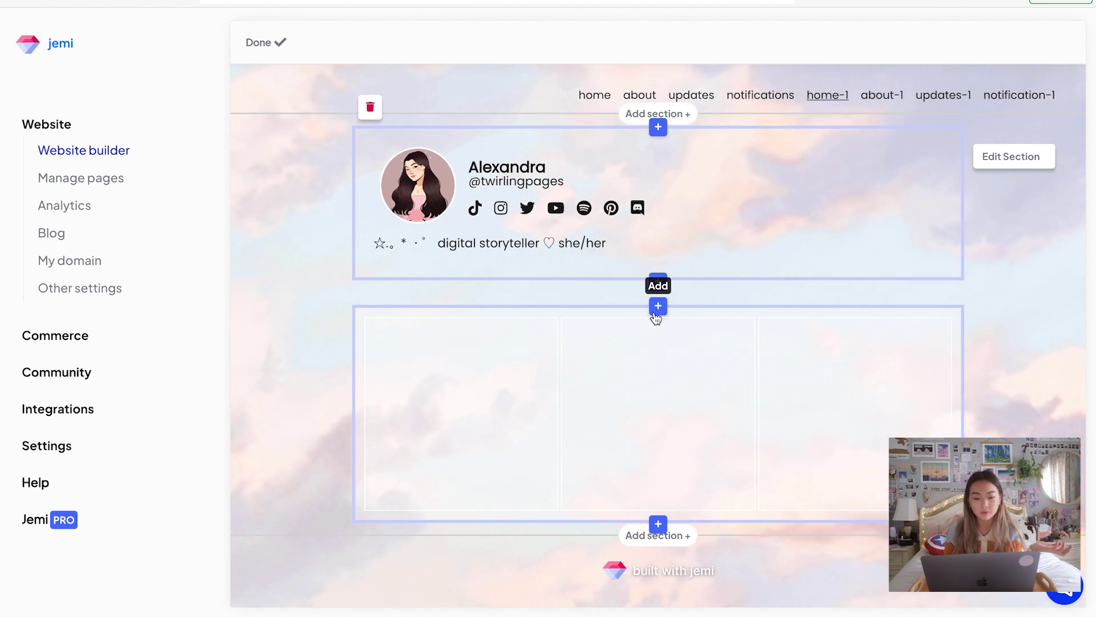
click(657, 306)
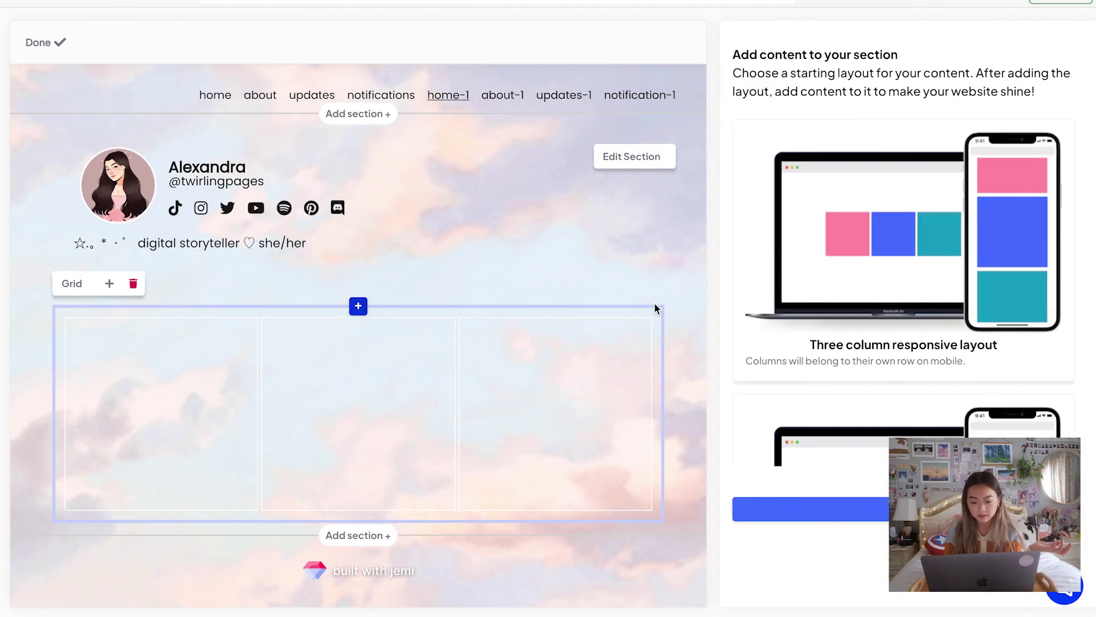
click(868, 514)
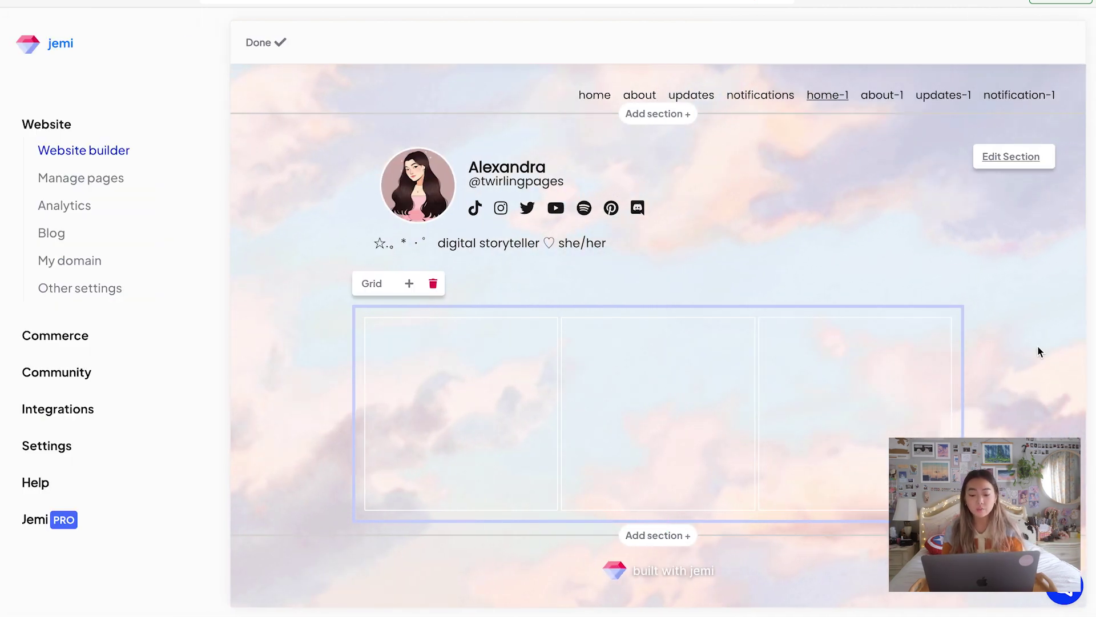
Step: Start an image block, browse the Downloads folder, then cancel without adding a photo
click(409, 284)
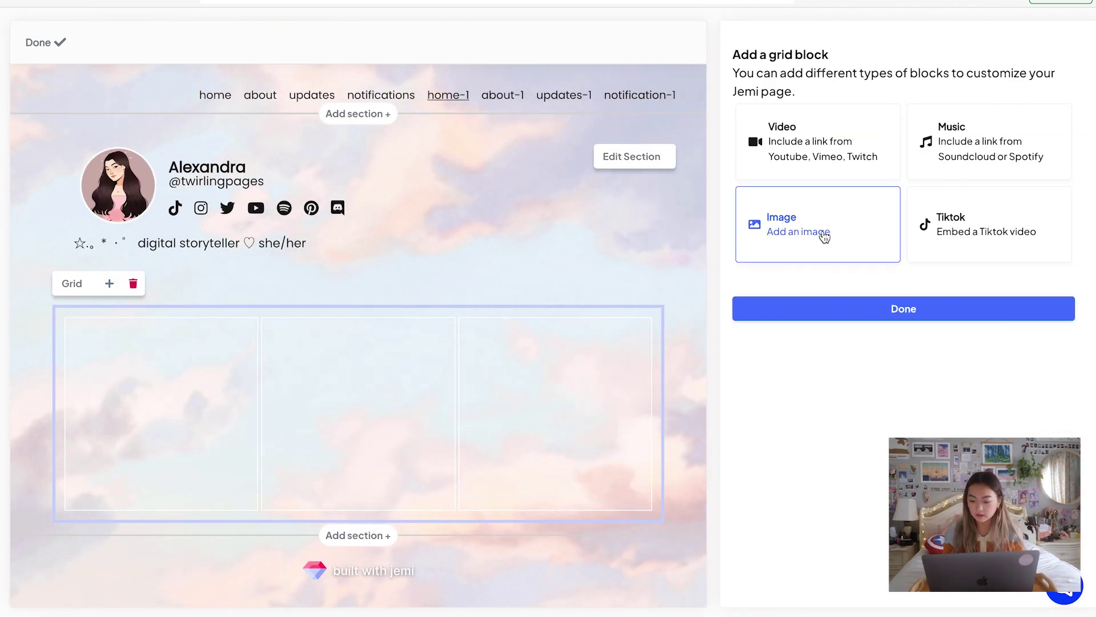
click(822, 237)
click(903, 88)
scroll(591, 279, down, 5)
scroll(591, 279, down, 5)
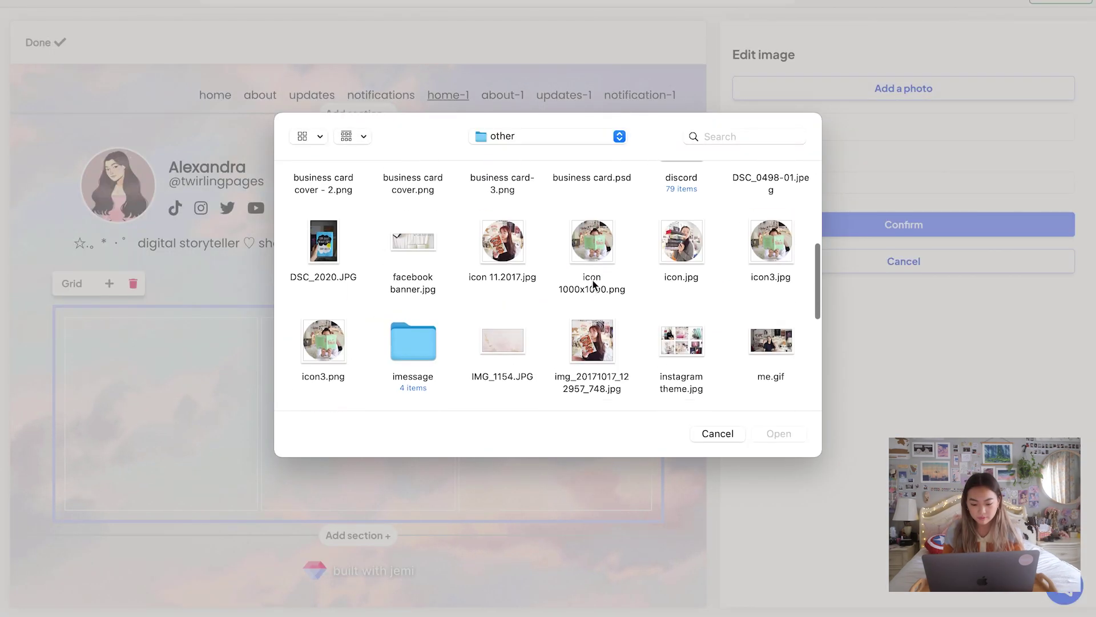
scroll(592, 278, down, 5)
click(540, 142)
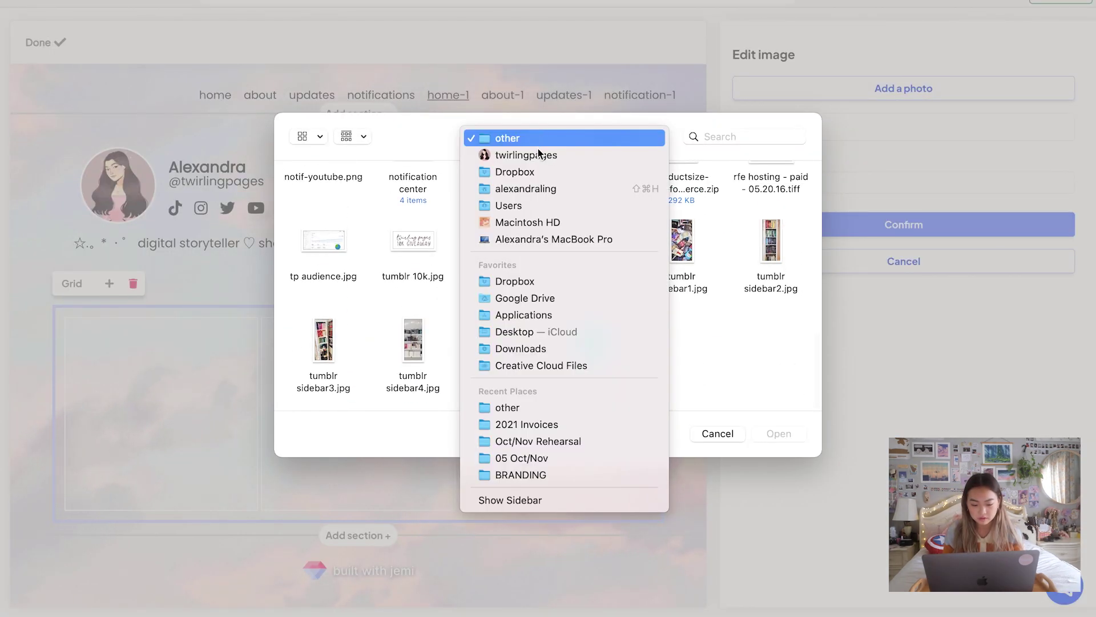
click(516, 350)
scroll(516, 350, up, 2)
scroll(516, 350, up, 2)
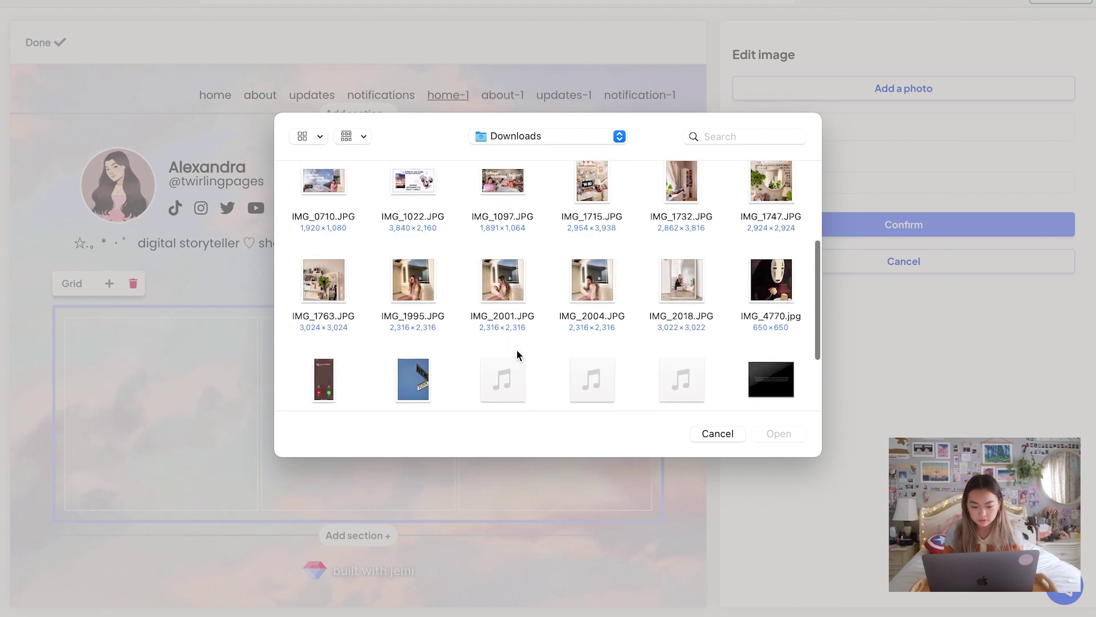
click(716, 436)
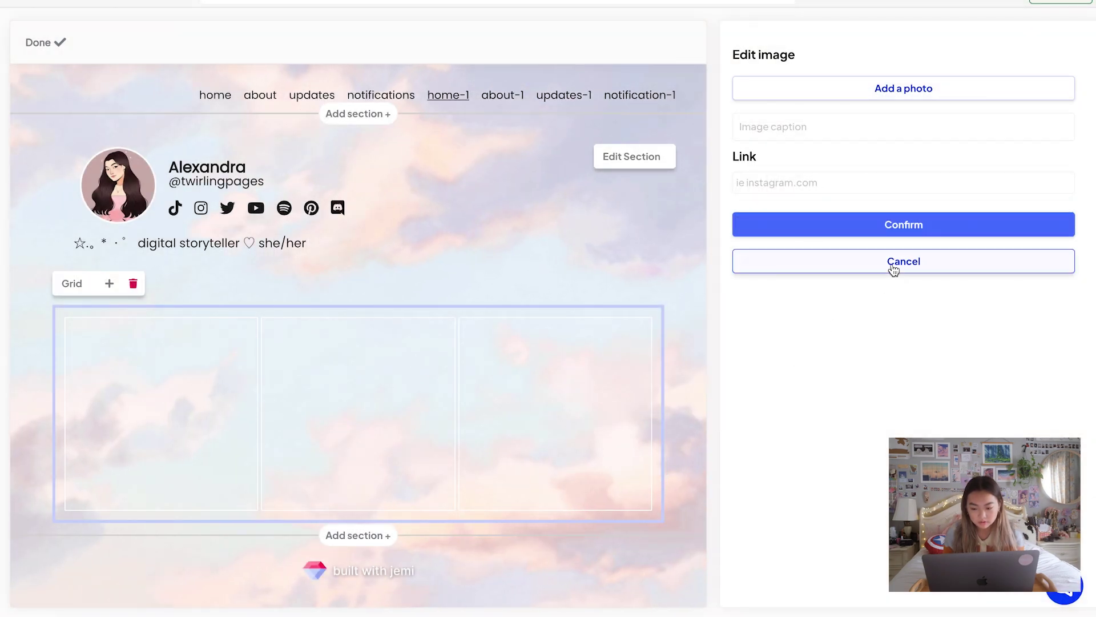
click(893, 263)
Step: Finish home-1, switch to the home page and open its first grid photo's settings
click(289, 51)
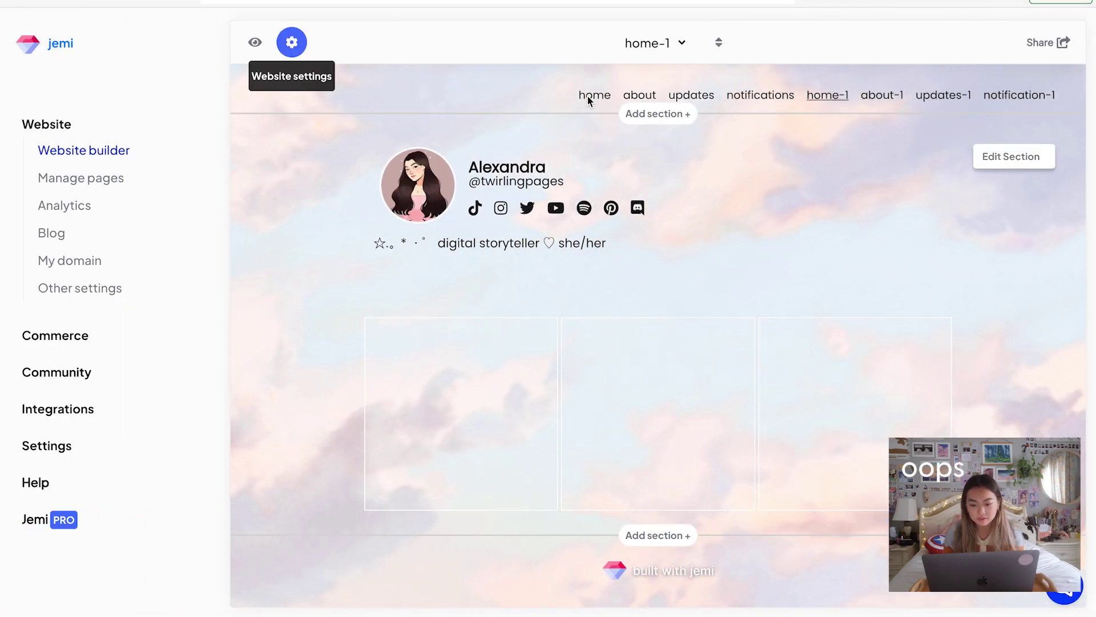
click(669, 47)
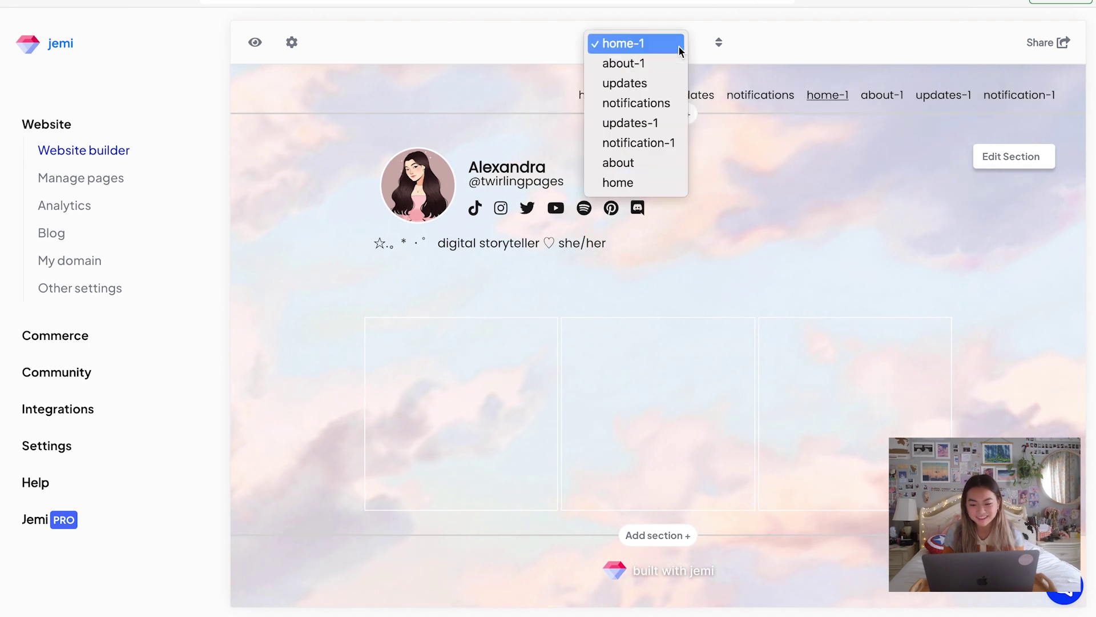
click(626, 181)
scroll(913, 229, down, 2)
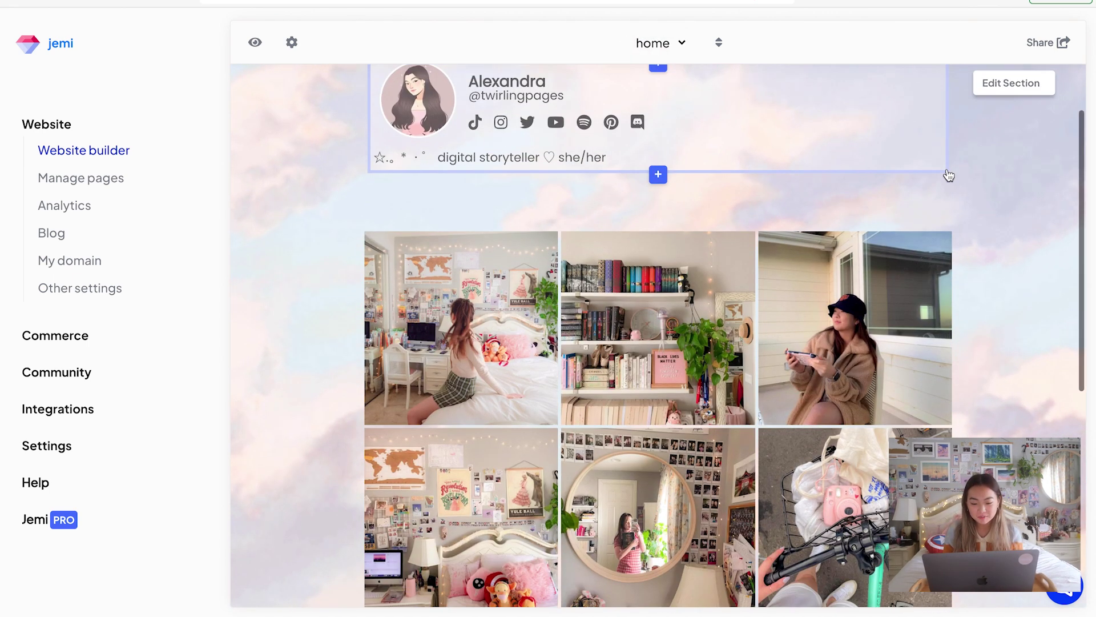
scroll(856, 400, down, 1)
scroll(841, 445, down, 1)
scroll(841, 444, up, 1)
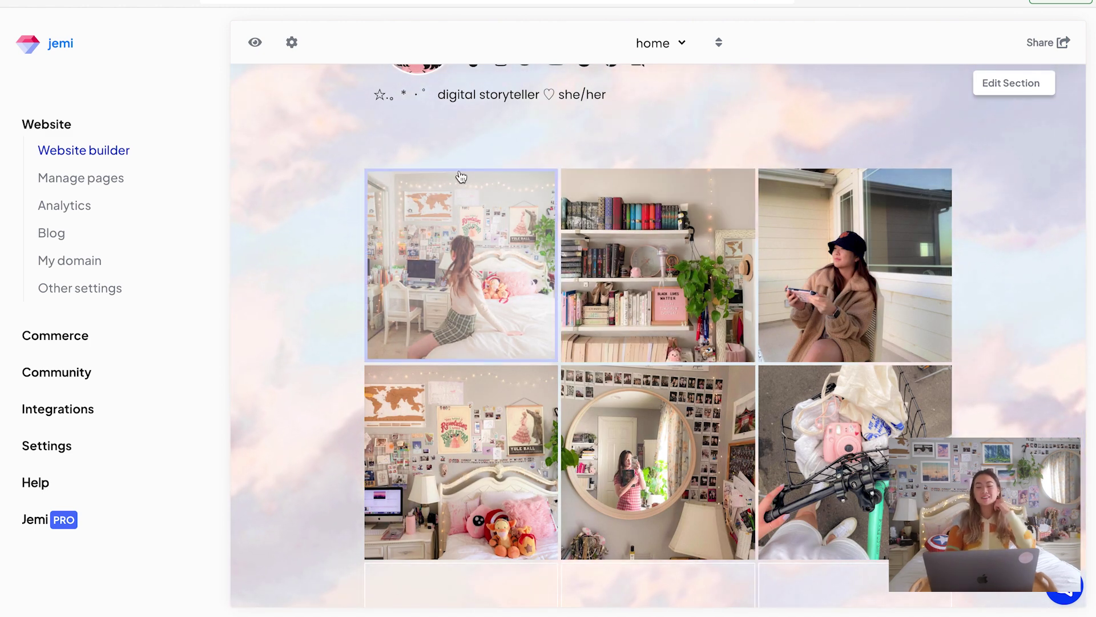
click(509, 254)
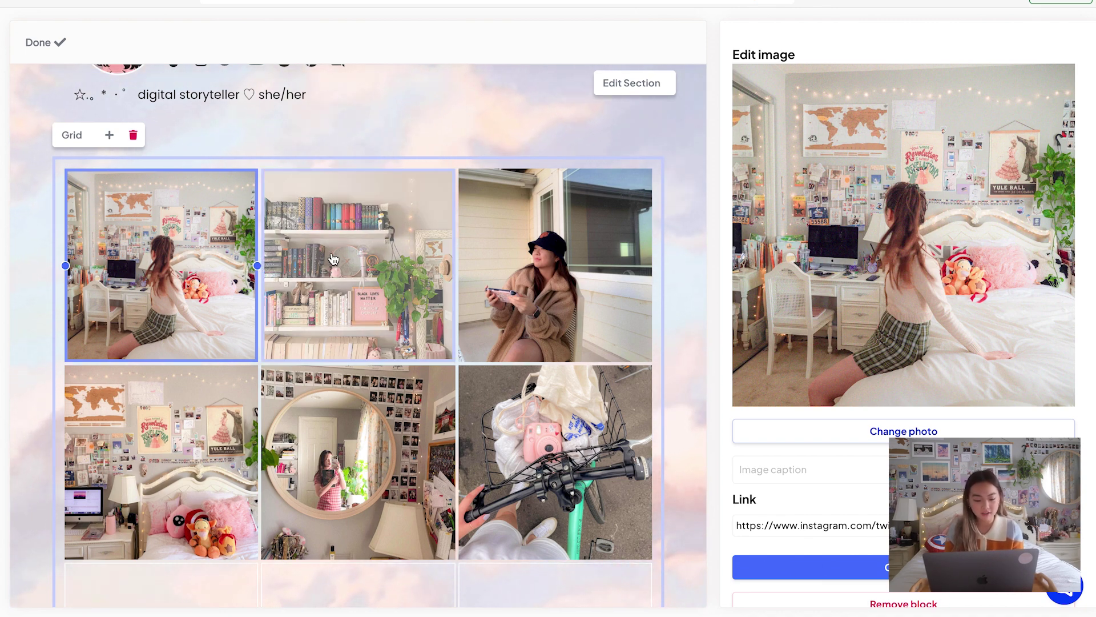
Step: Check the Link field of each grid photo, from the bookshelf to the bike
click(342, 268)
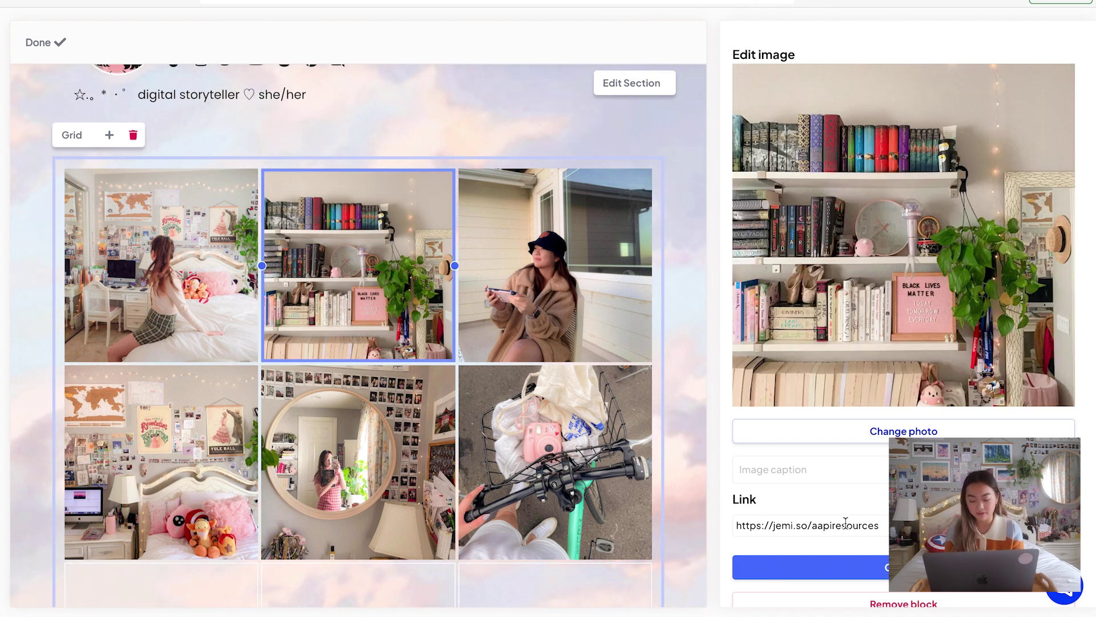
click(554, 265)
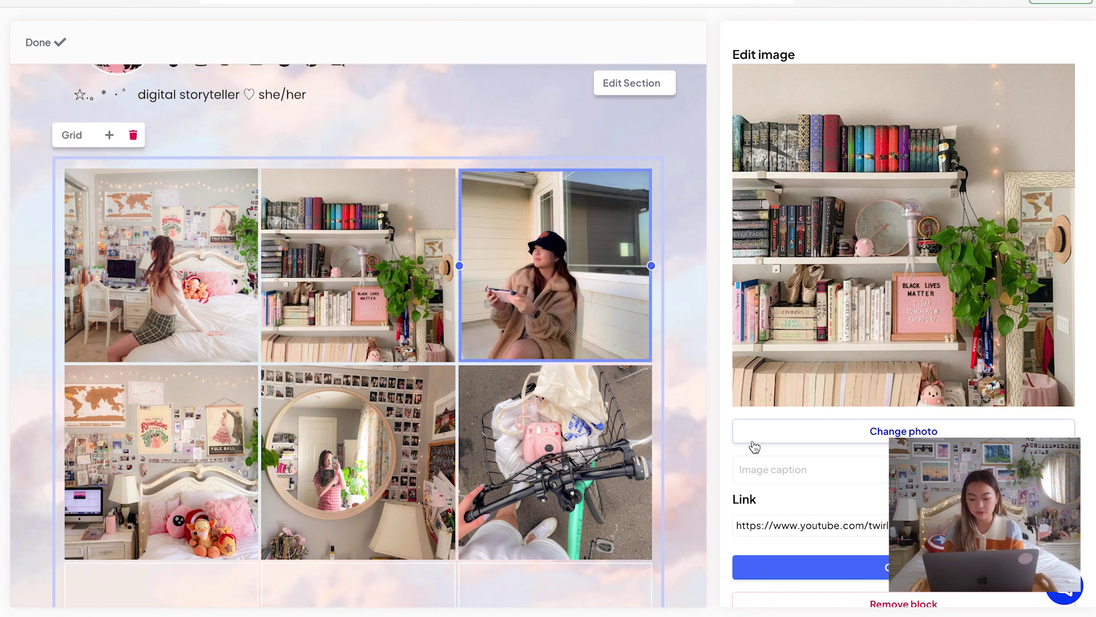
click(165, 357)
click(160, 377)
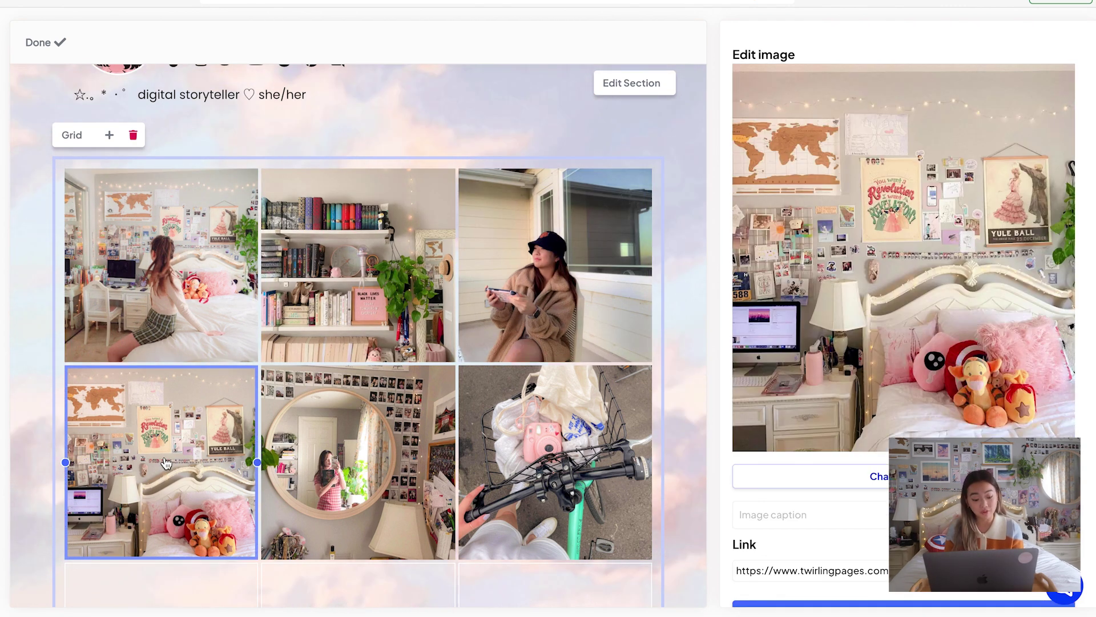
click(376, 459)
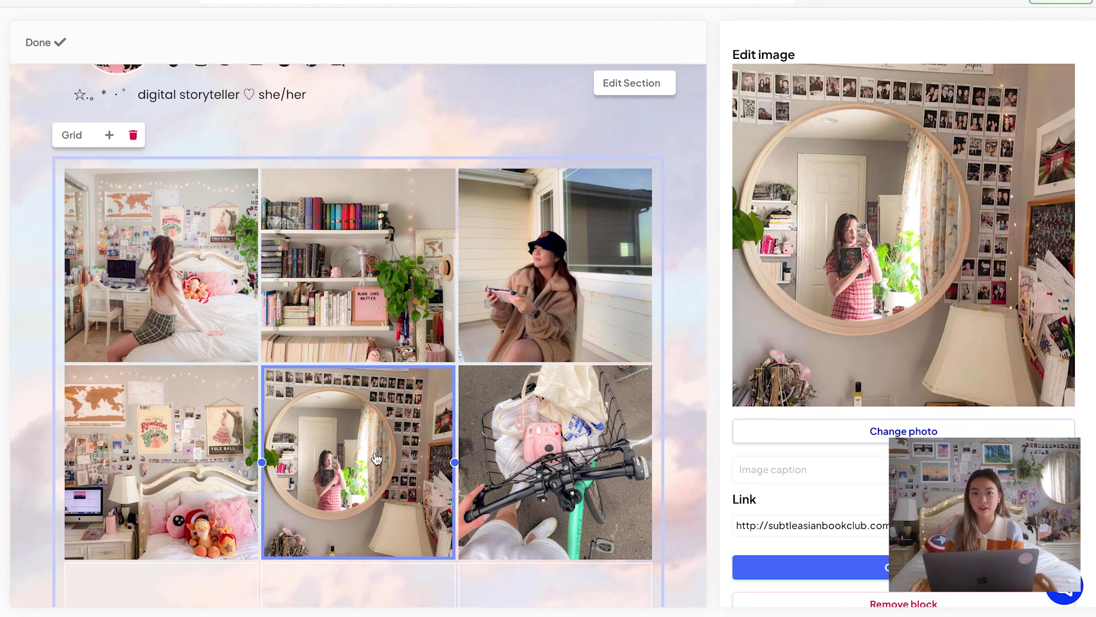
click(594, 470)
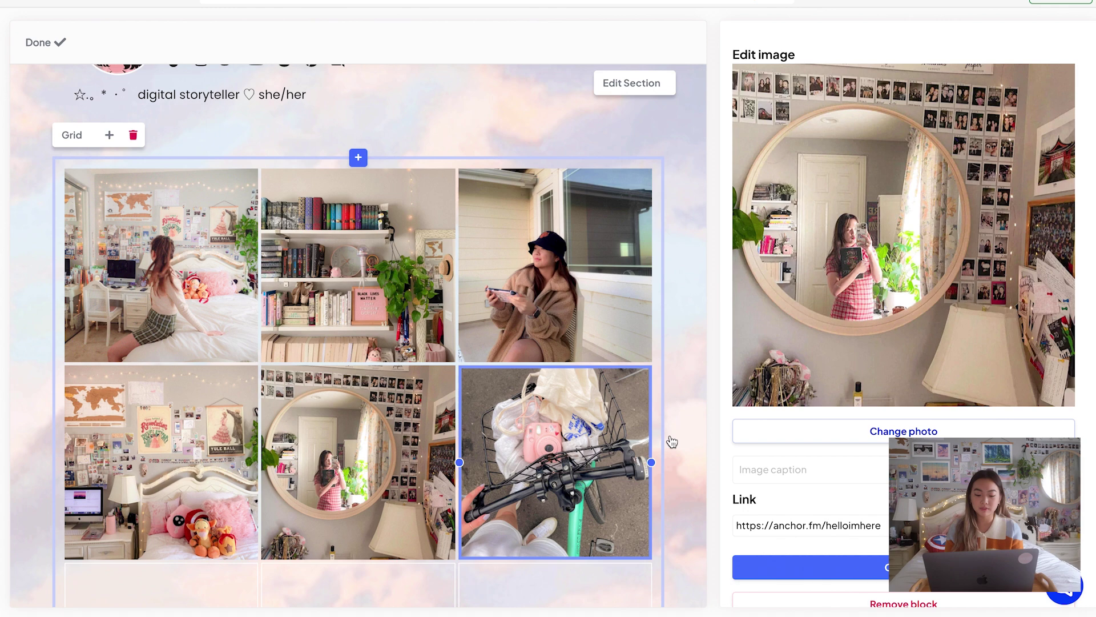
Step: Scroll the home page and close the photo editor by selecting the button row
scroll(685, 400, down, 2)
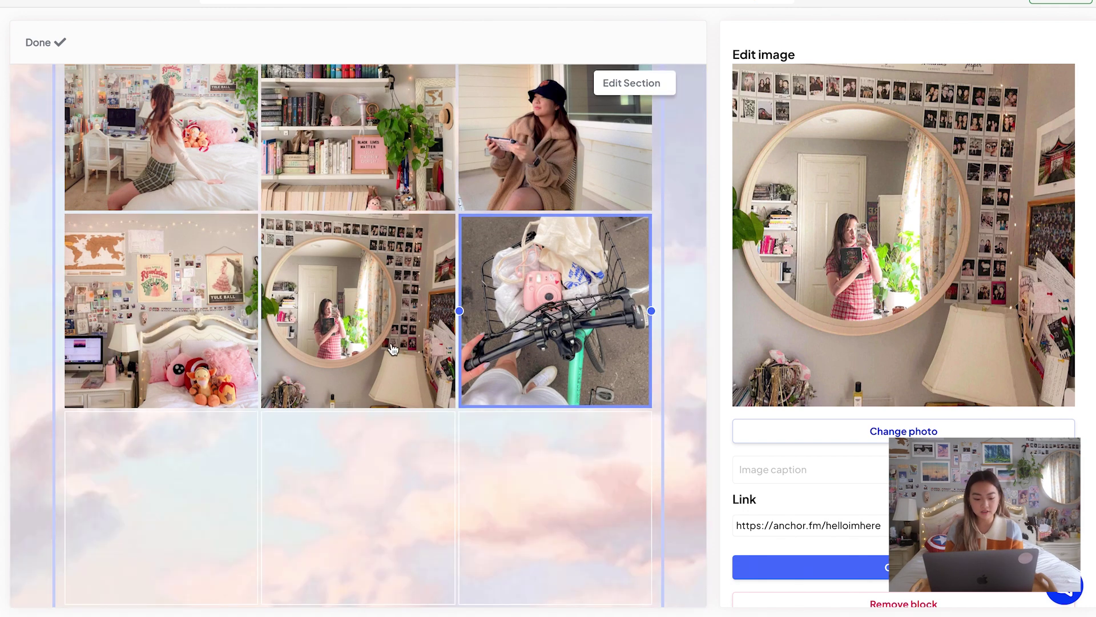
scroll(513, 423, up, 1)
click(478, 429)
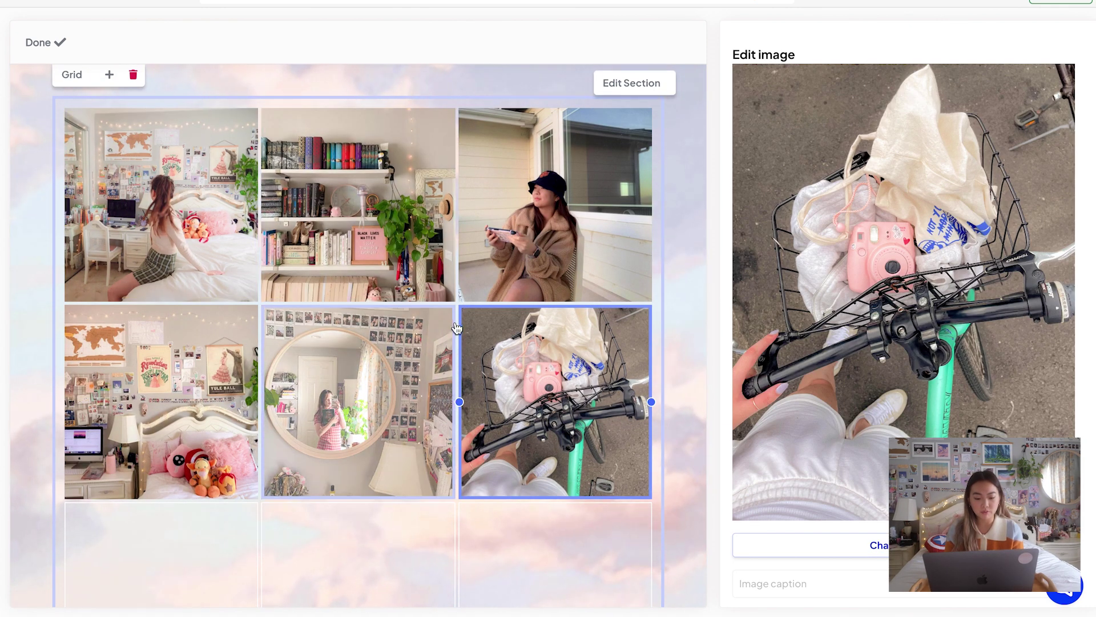
scroll(219, 292, down, 3)
scroll(219, 292, up, 2)
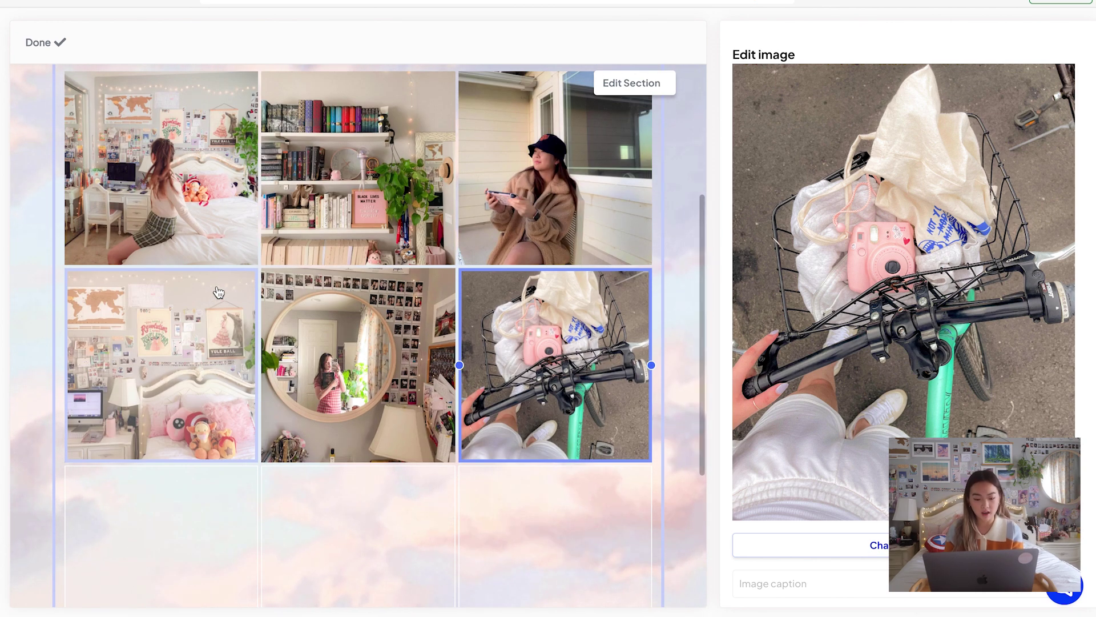
scroll(218, 292, up, 3)
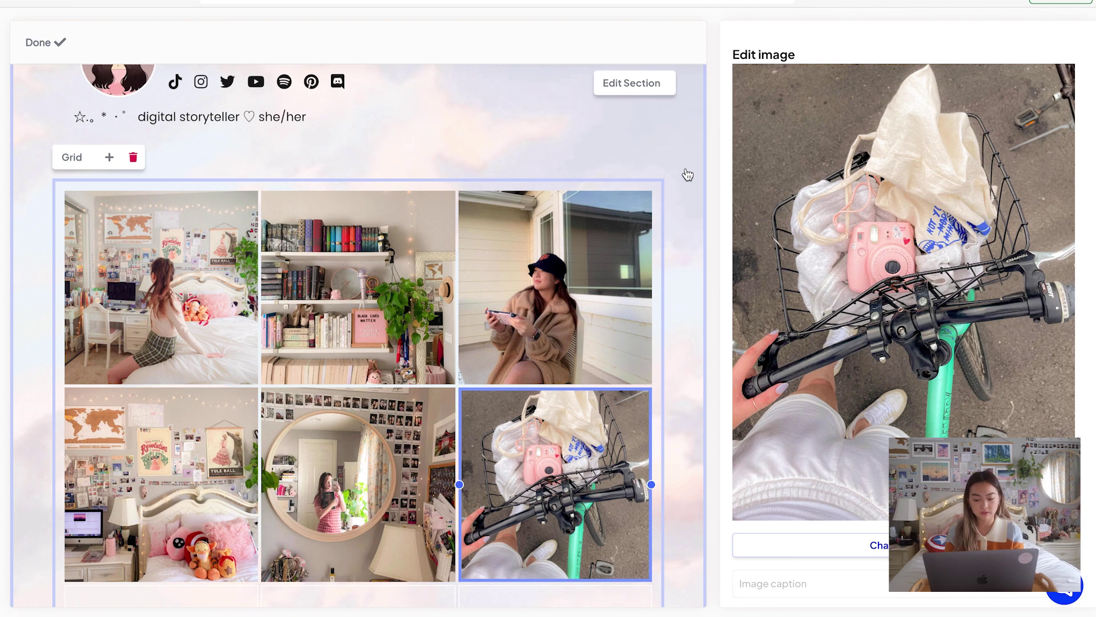
scroll(687, 174, up, 1)
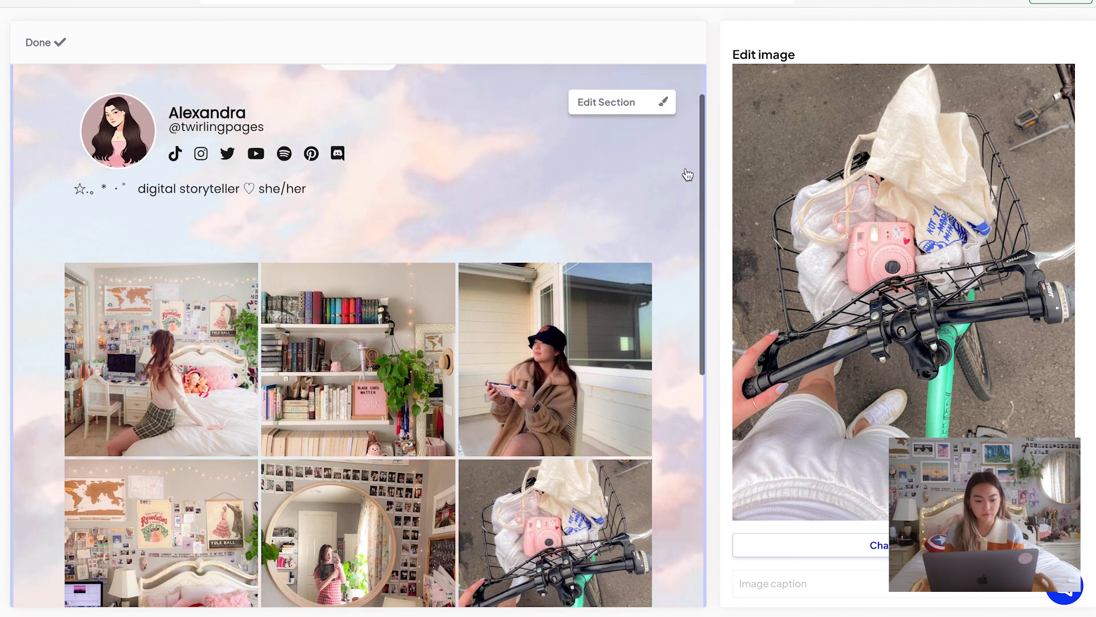
scroll(687, 175, down, 3)
scroll(687, 174, down, 3)
scroll(687, 174, down, 2)
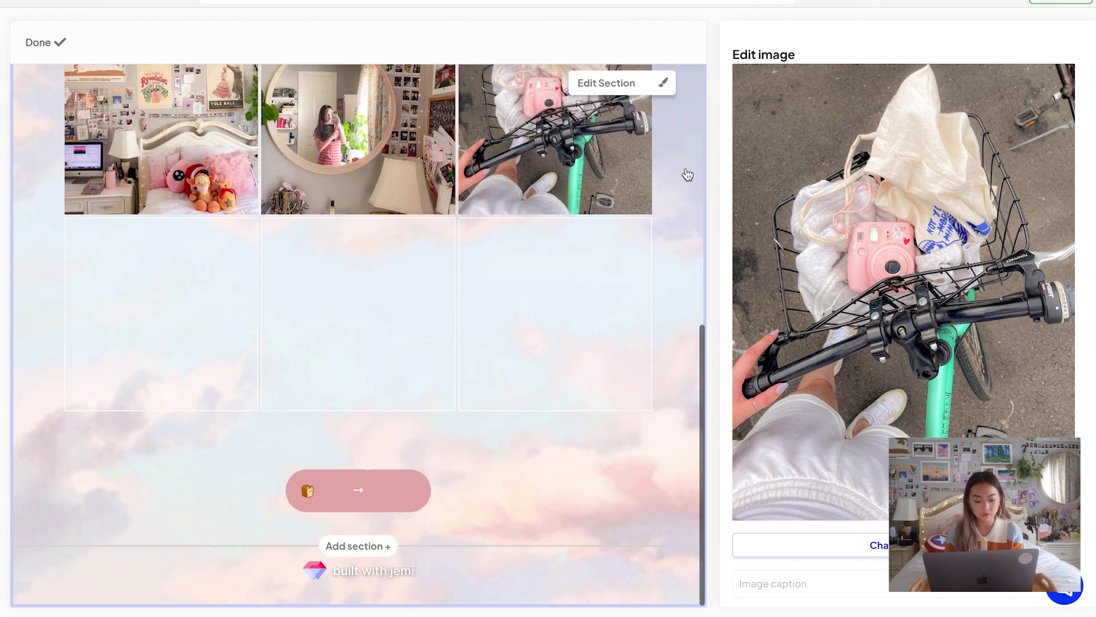
scroll(183, 128, up, 8)
scroll(264, 213, down, 8)
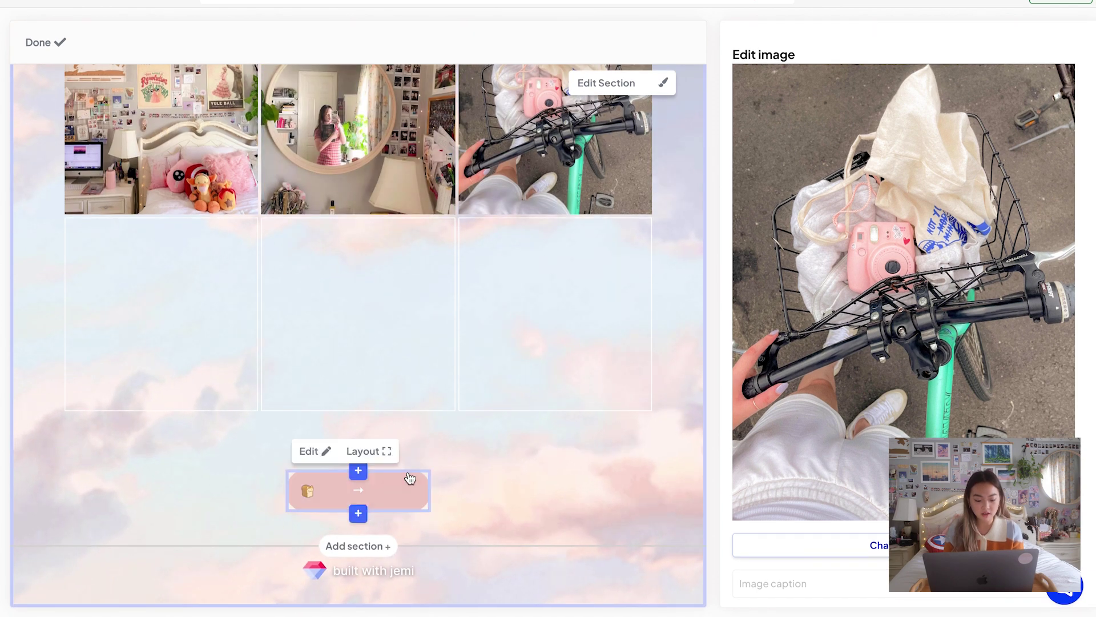
click(464, 485)
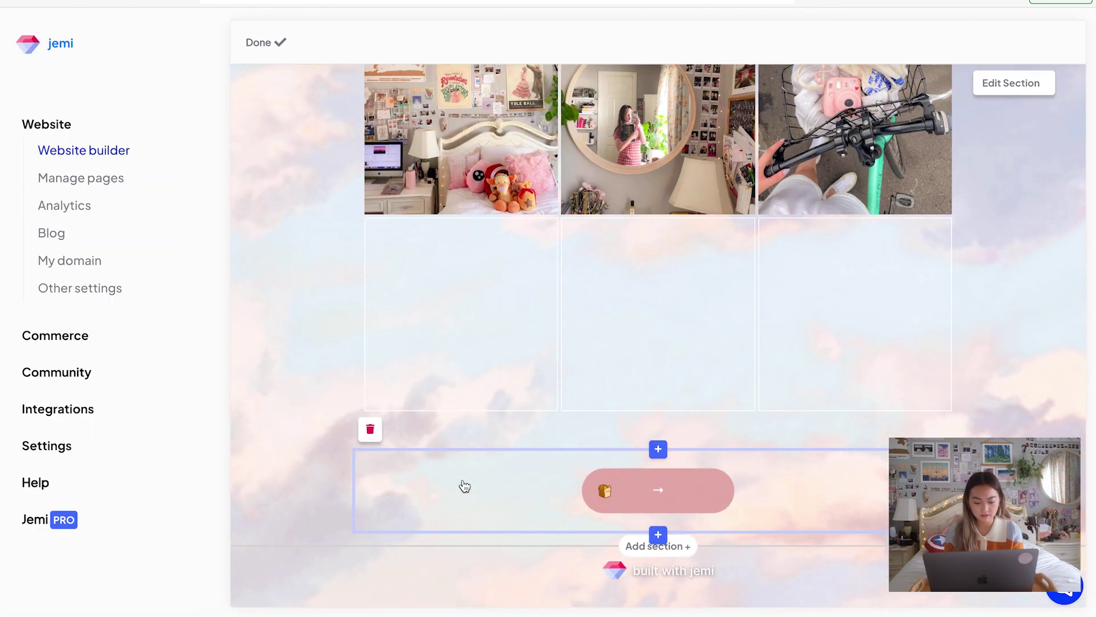
Step: Open the pink arrow button's icon choices, reviewing the GIF, Emoji, Icon and Image options
click(677, 496)
click(676, 497)
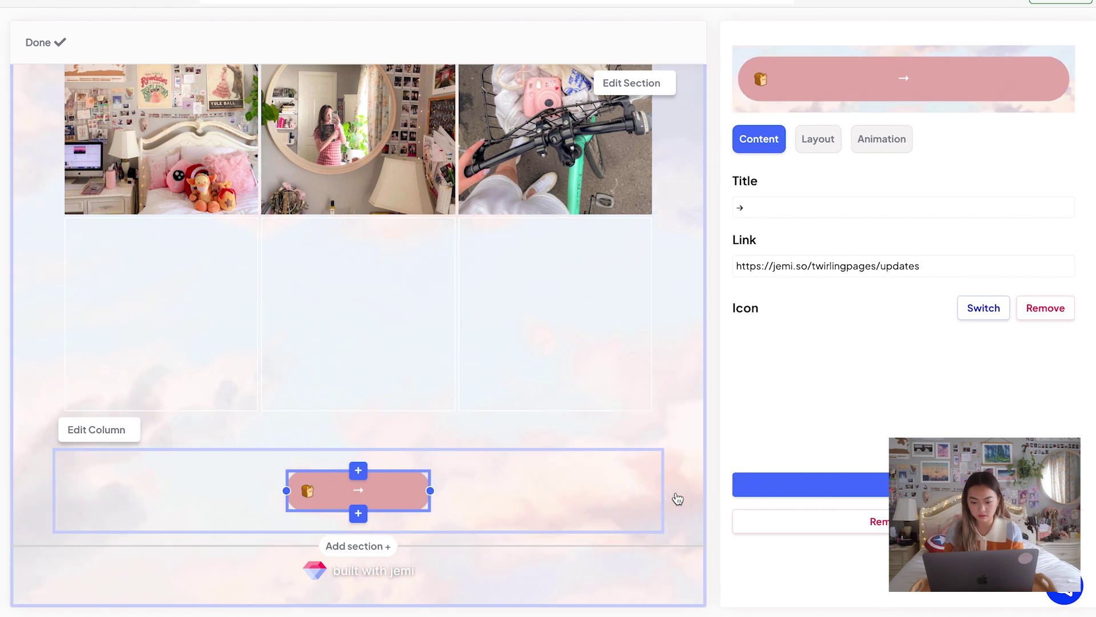
click(993, 315)
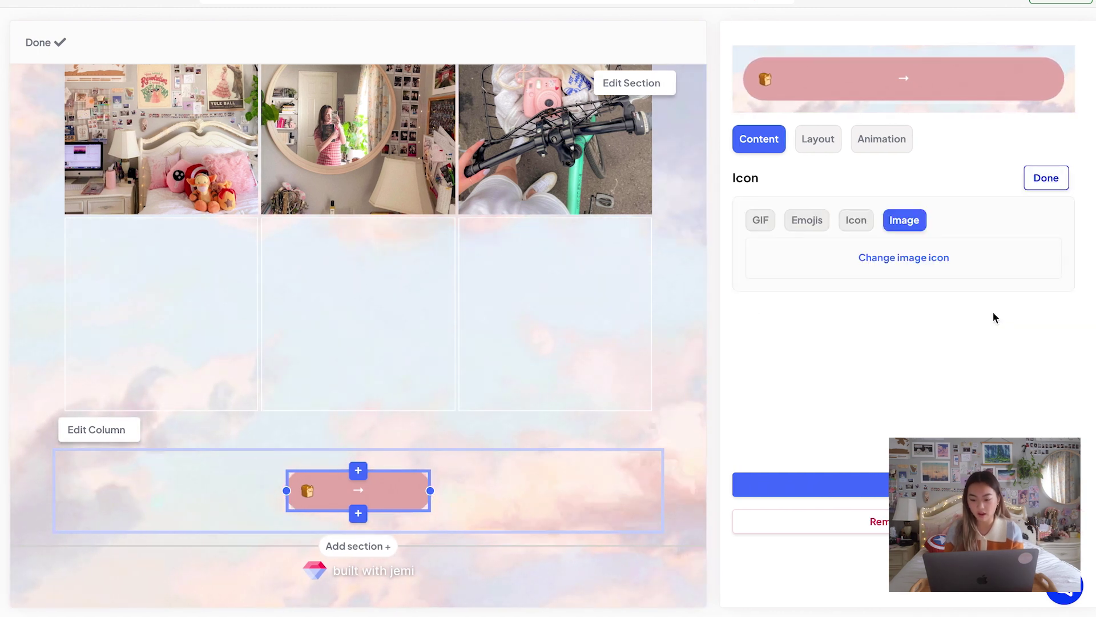
click(761, 223)
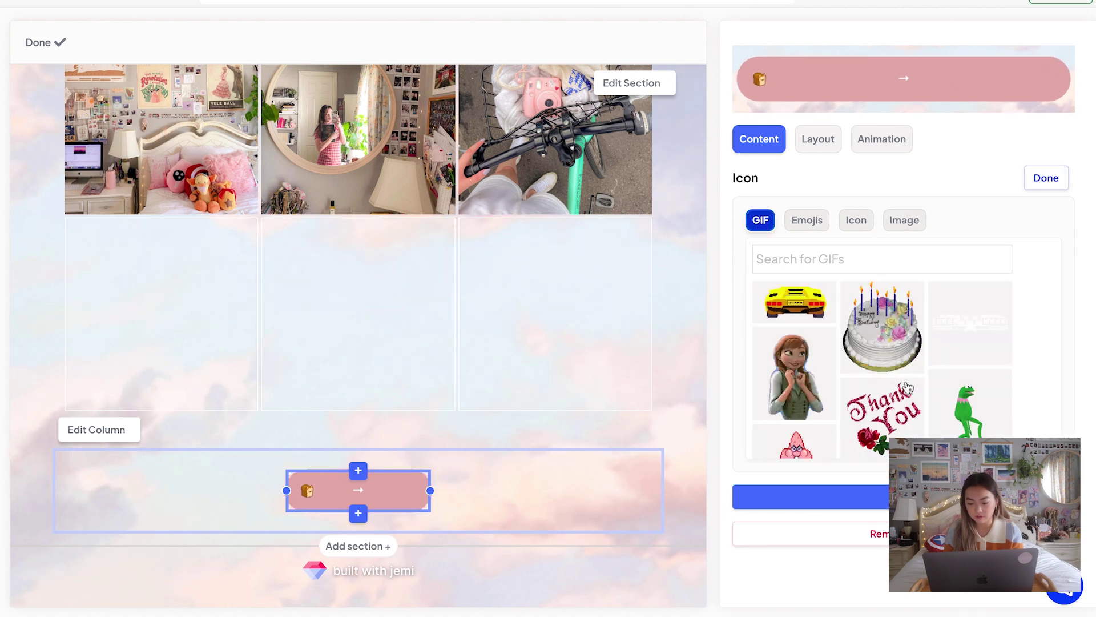
click(812, 224)
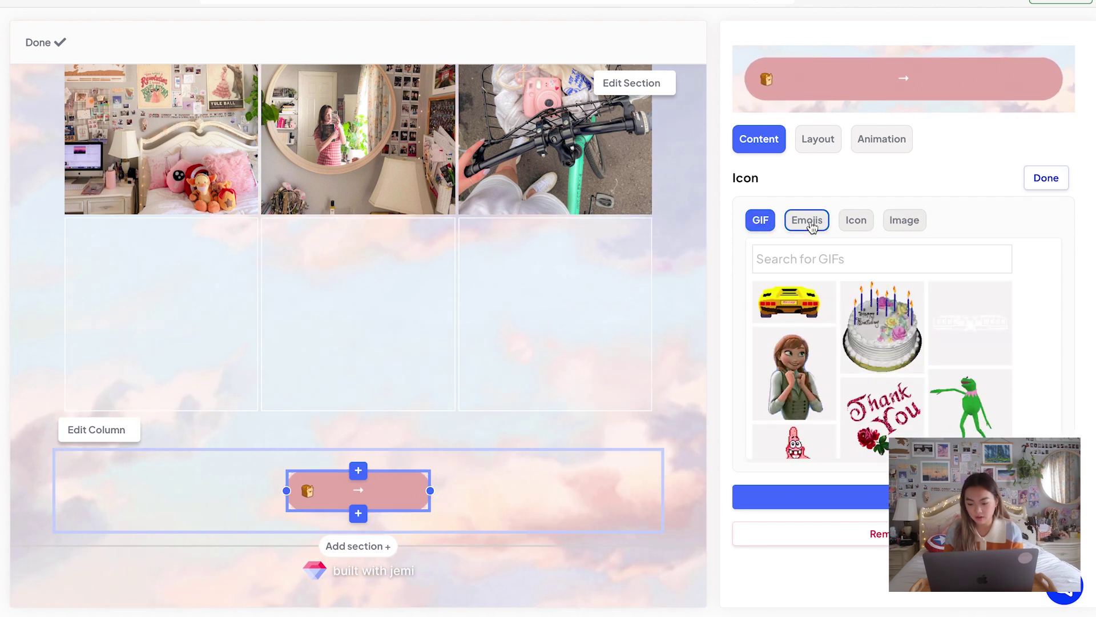
click(857, 224)
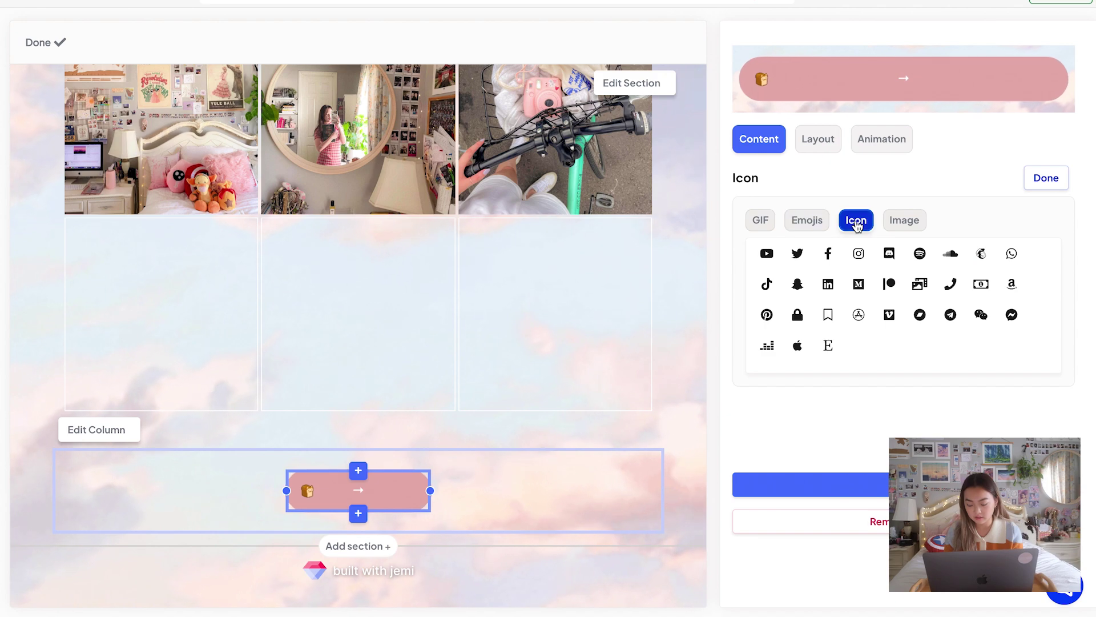
click(912, 225)
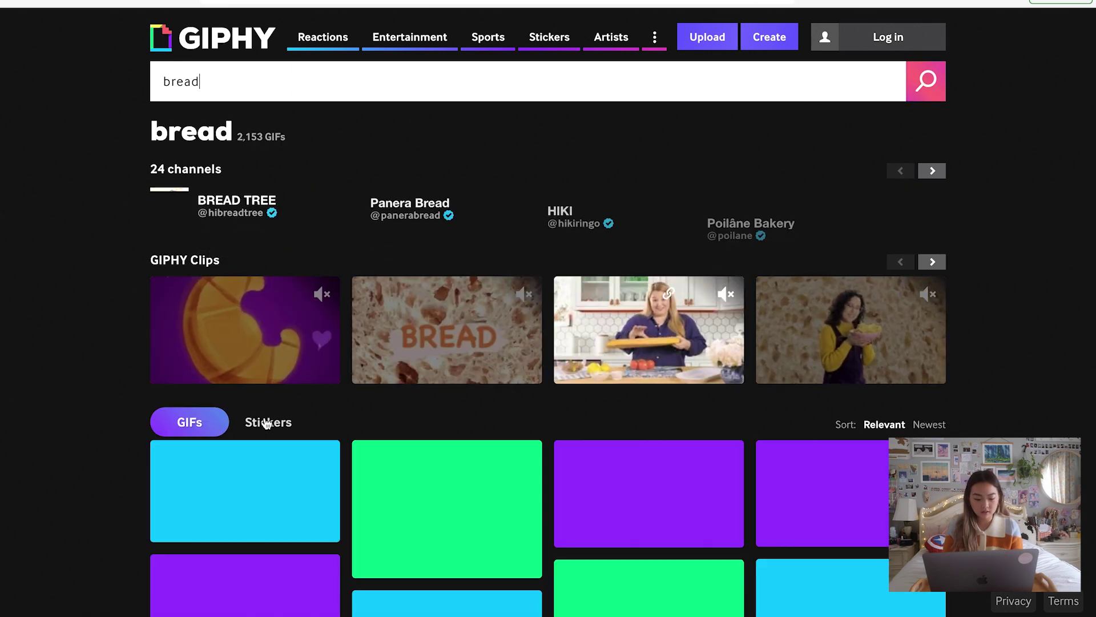
Step: Switch GIPHY's bread results to Stickers and scroll through them
click(262, 420)
scroll(1005, 371, down, 5)
scroll(1006, 369, down, 3)
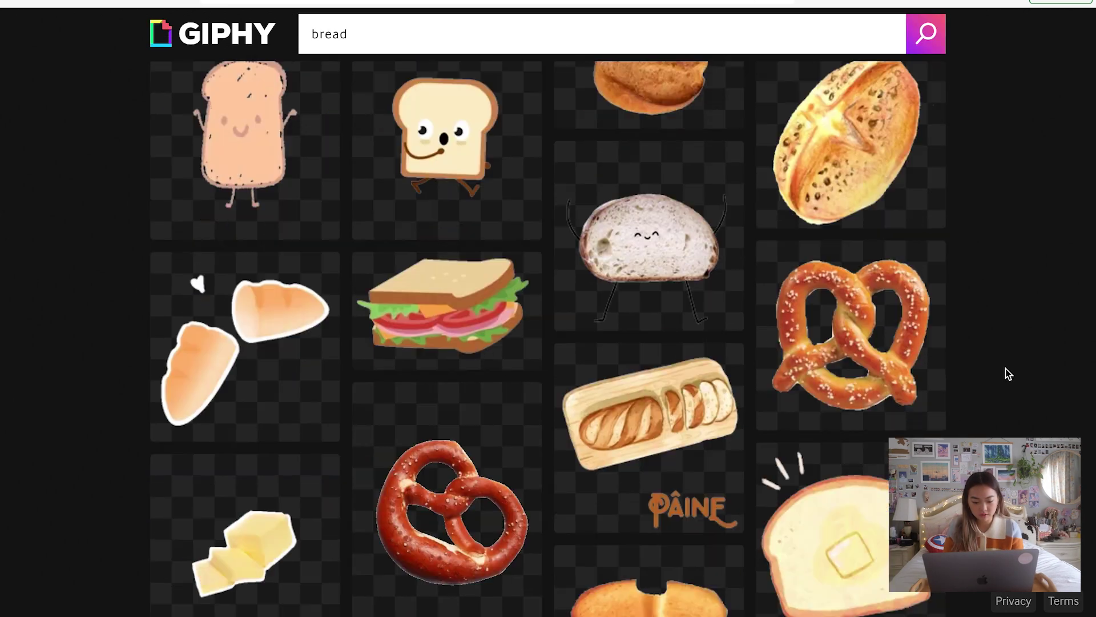
scroll(1005, 368, down, 5)
scroll(515, 279, down, 5)
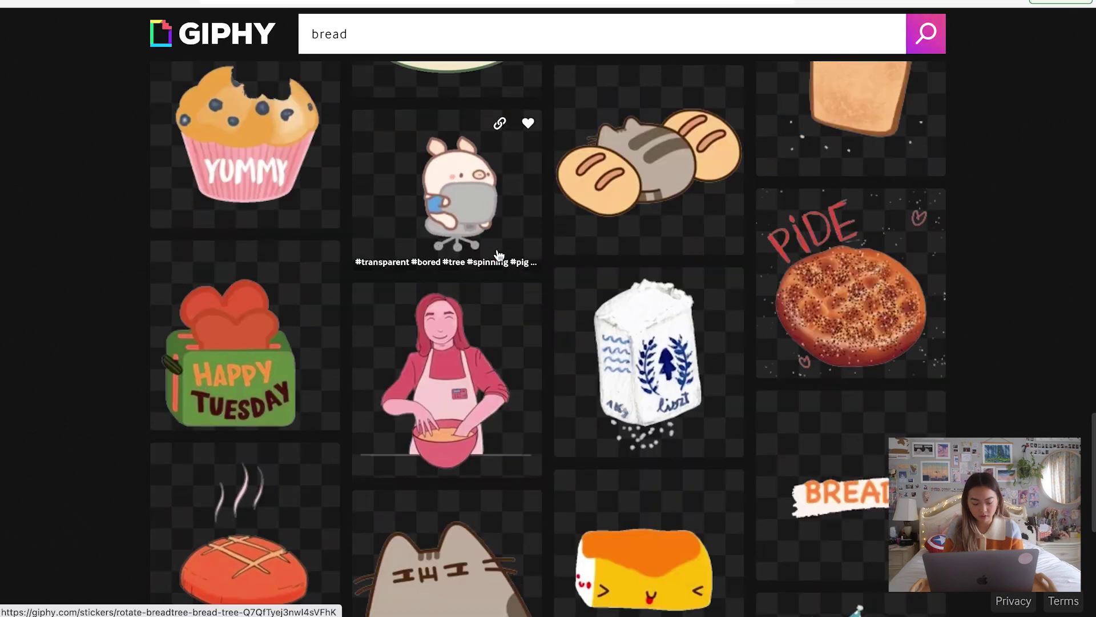
scroll(497, 255, down, 3)
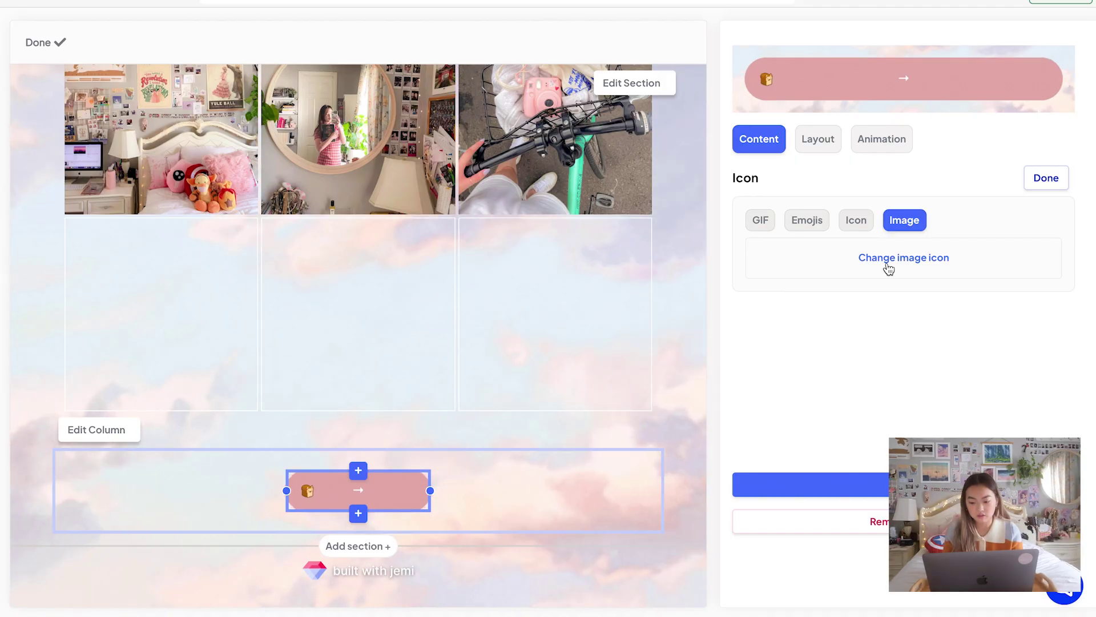
Step: Review the button's Center layout and Pulse Infinite animation, then close its icon editor
click(887, 265)
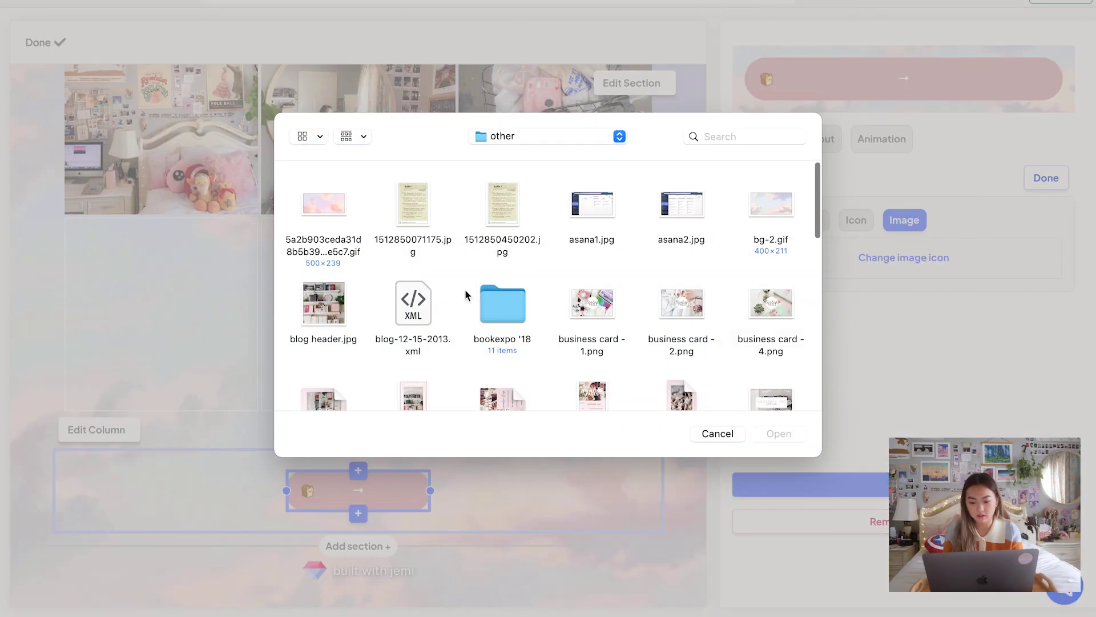
click(720, 433)
click(827, 141)
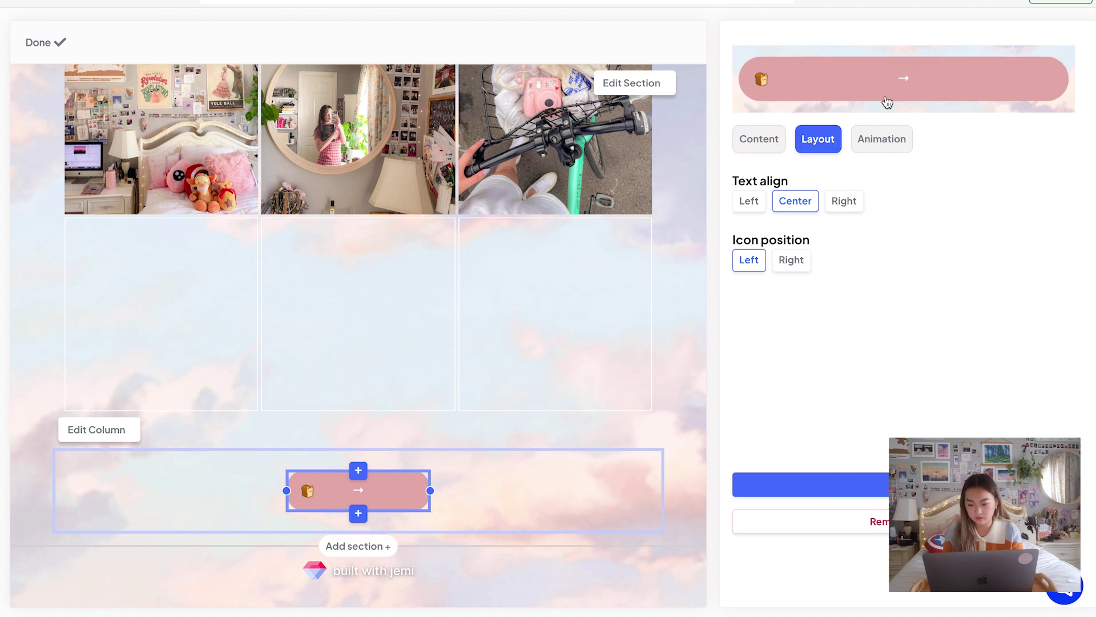
click(891, 148)
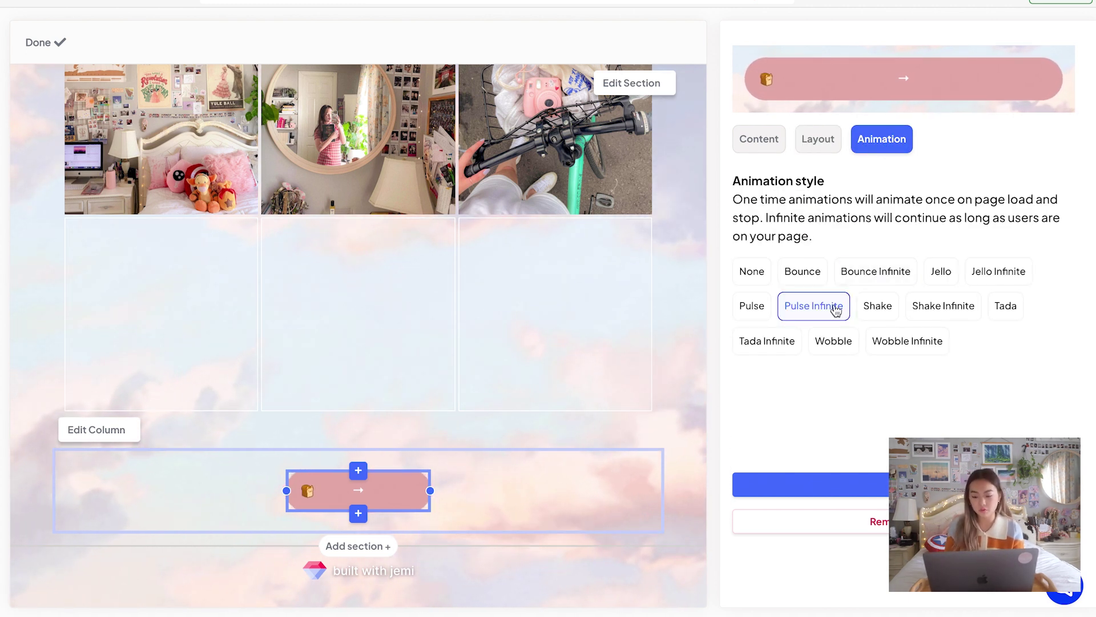
click(753, 149)
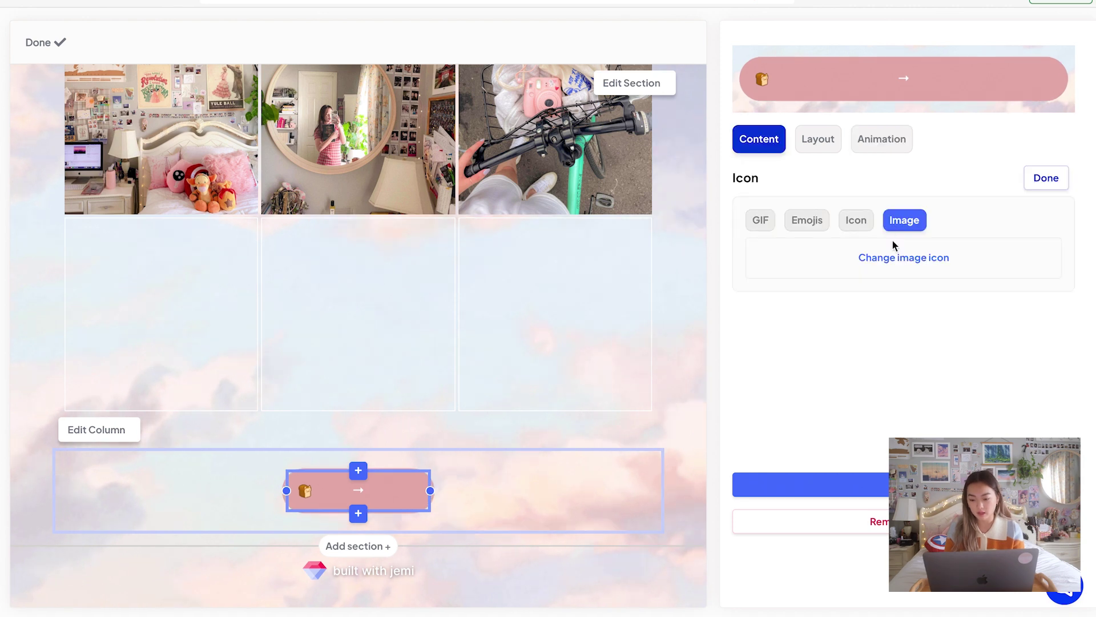
click(1042, 184)
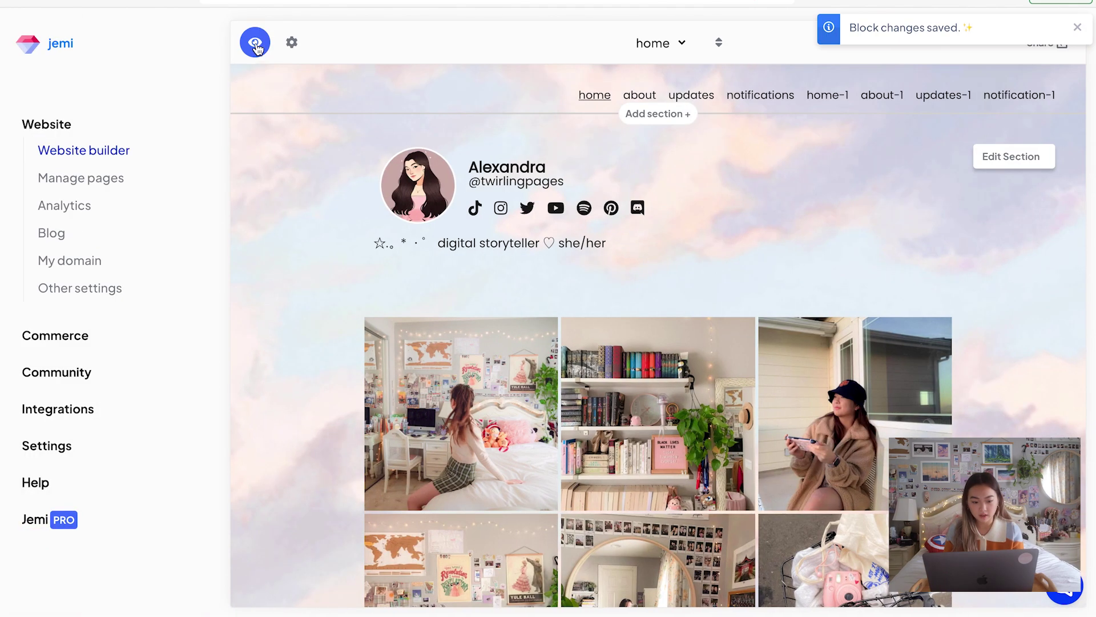
Step: Save the home page, preview the site, then switch to the about page
click(255, 43)
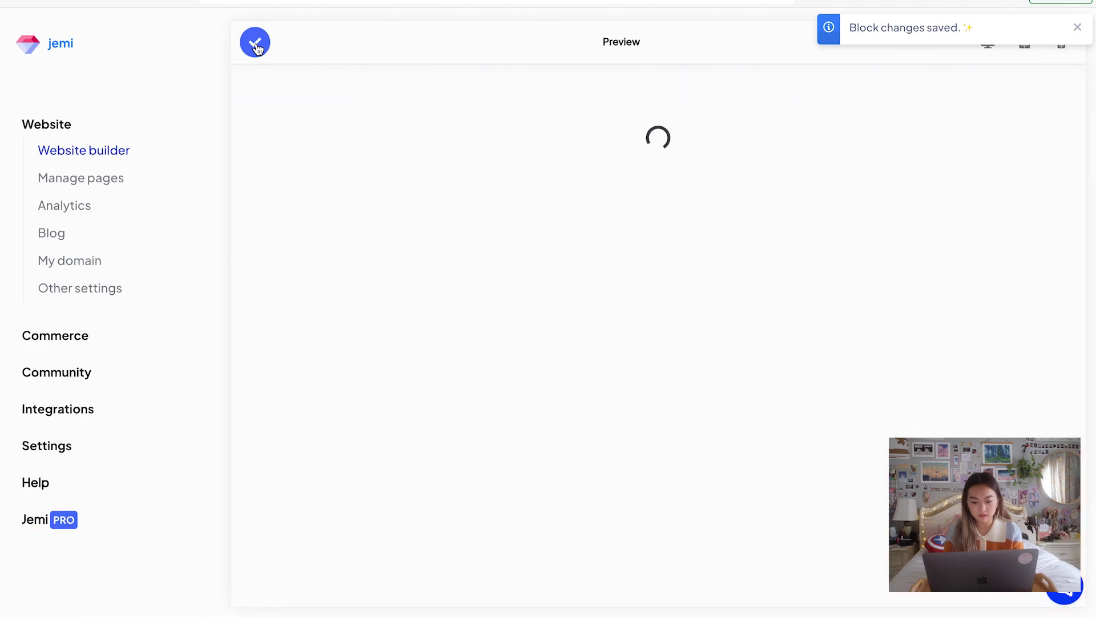
click(1081, 27)
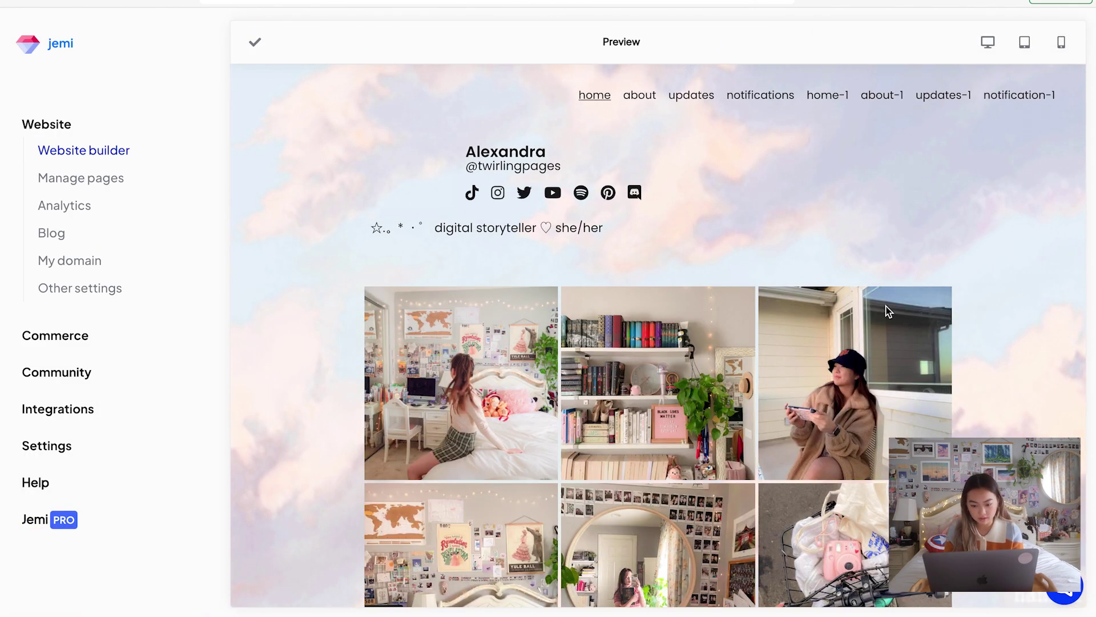
scroll(1028, 288, down, 5)
scroll(1027, 292, up, 5)
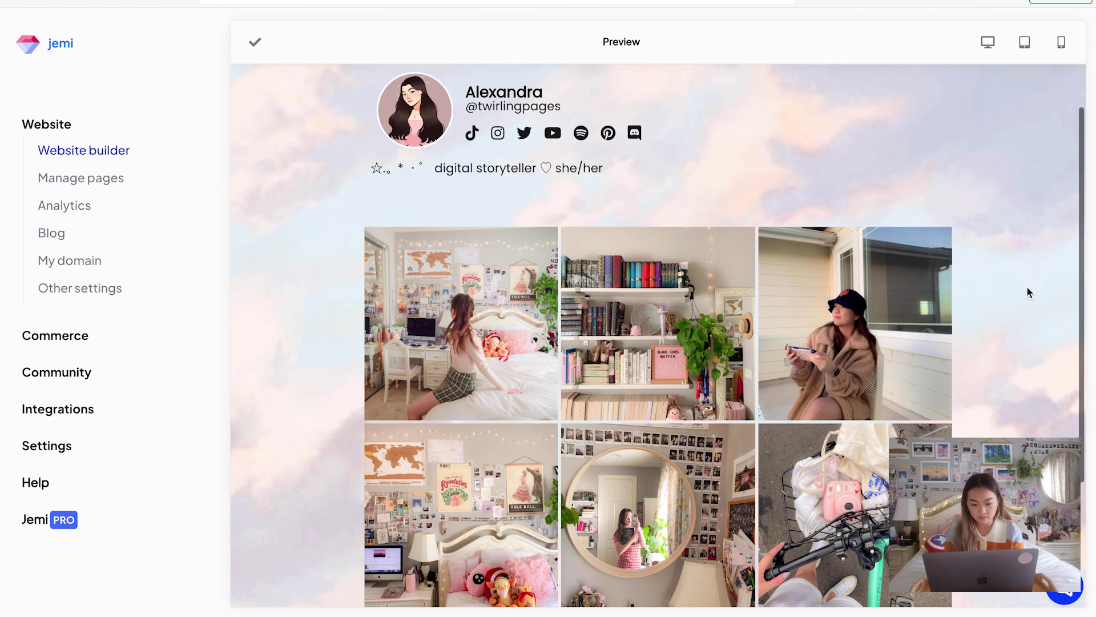
scroll(1028, 292, up, 2)
click(255, 42)
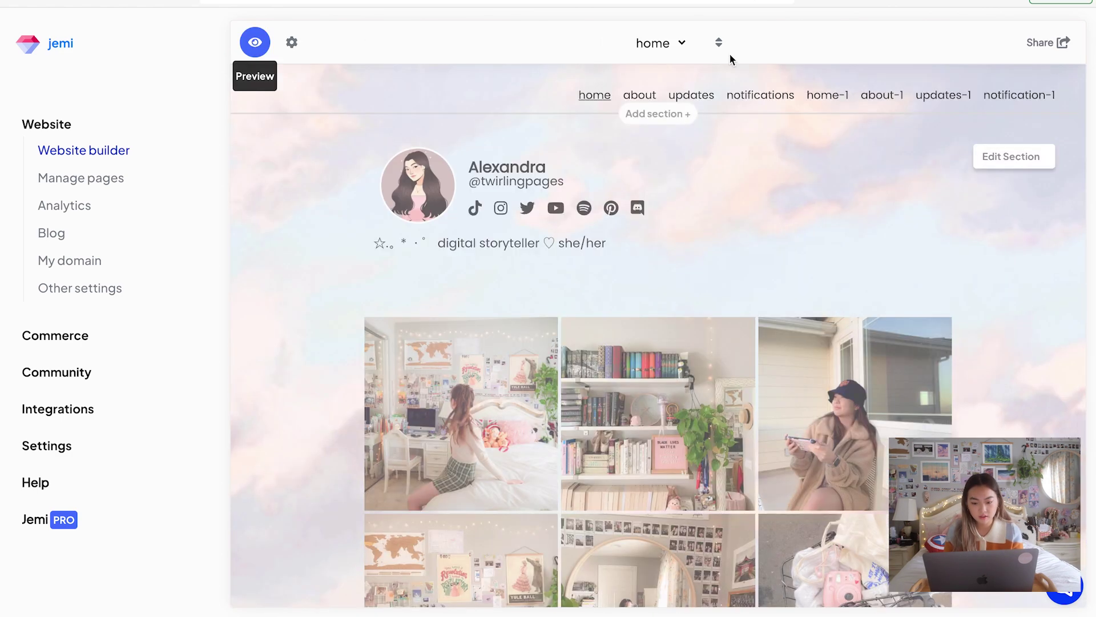
click(672, 50)
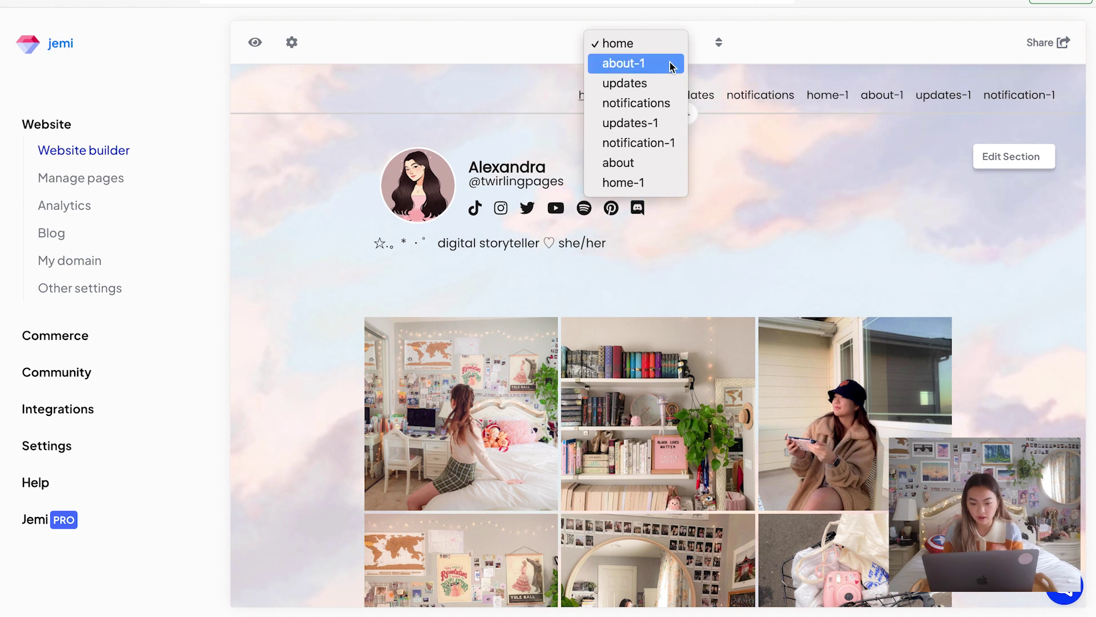
click(619, 163)
Step: Scroll through the about page's About Me chat-bubble conversation in the builder
scroll(1061, 330, down, 2)
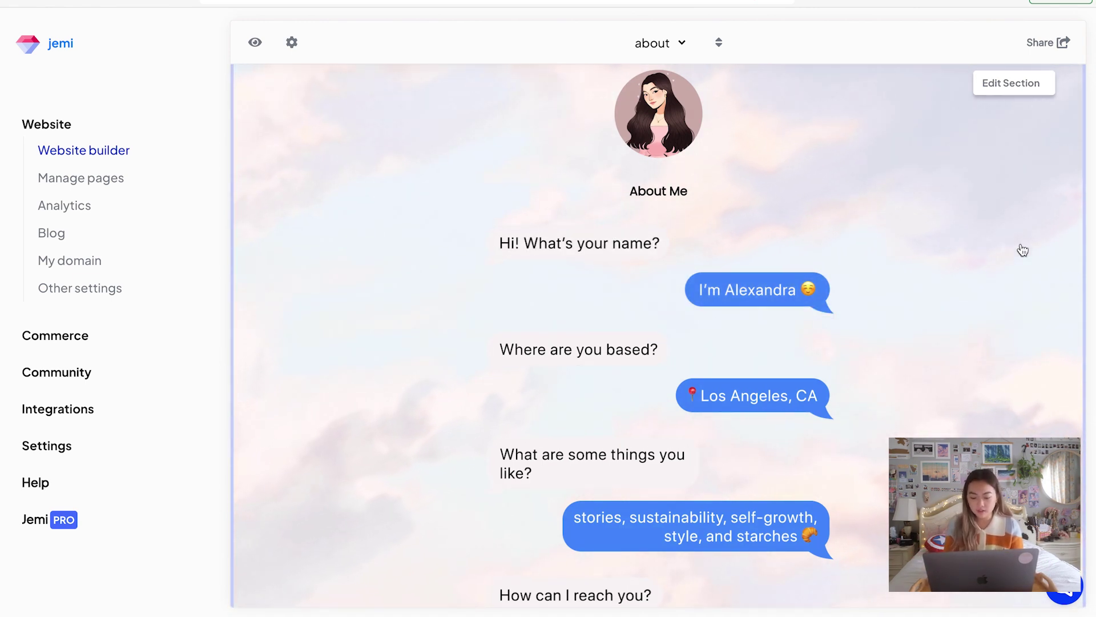
scroll(1023, 250, down, 2)
scroll(1022, 251, up, 2)
scroll(971, 263, up, 2)
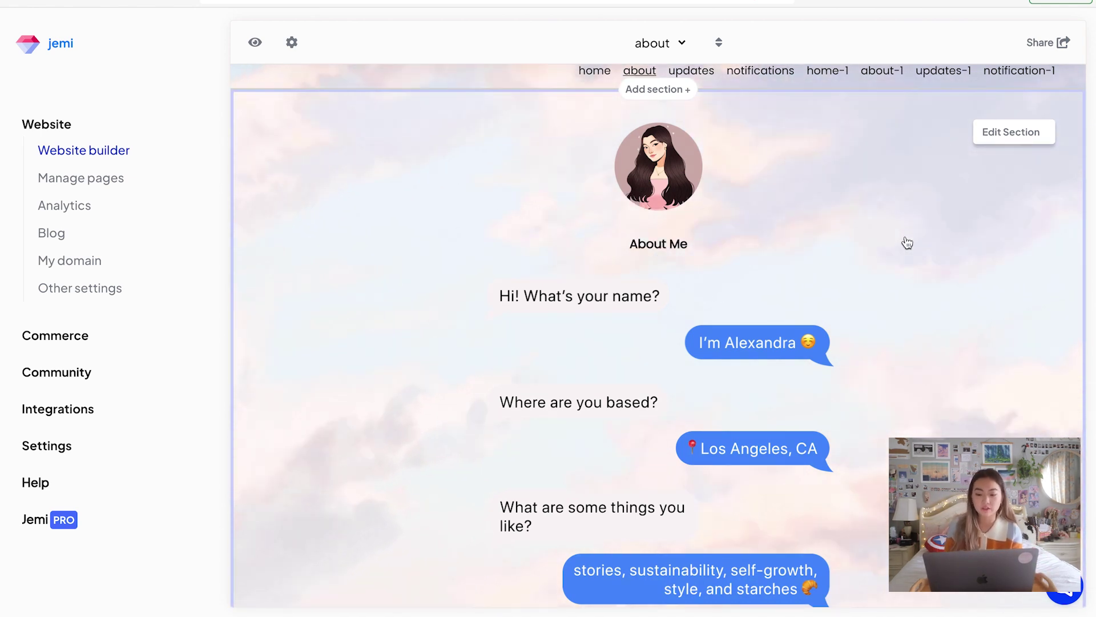
scroll(905, 243, down, 1)
scroll(905, 242, down, 2)
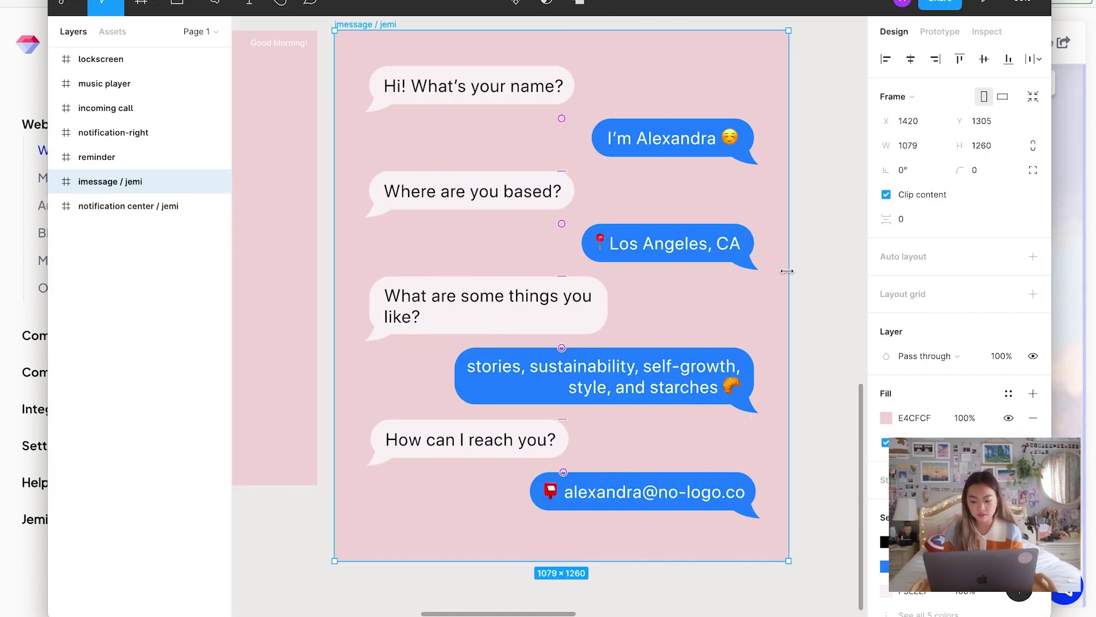
Step: Review the imessage / jemi frame's design in Figma, then open Jemi's top chat image block
scroll(959, 314, down, 4)
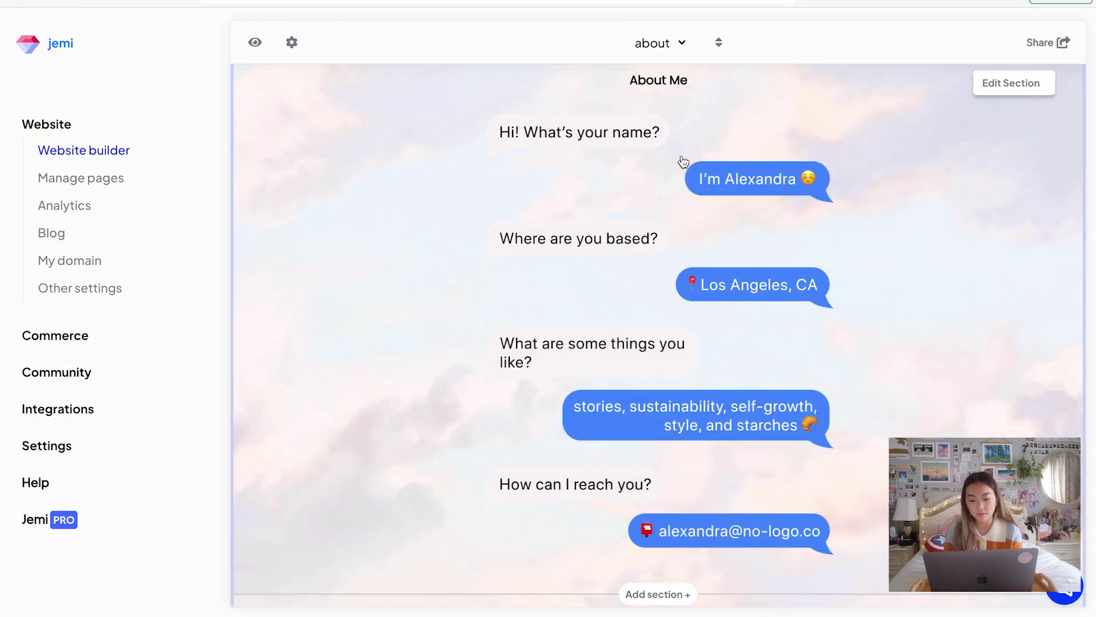
click(680, 157)
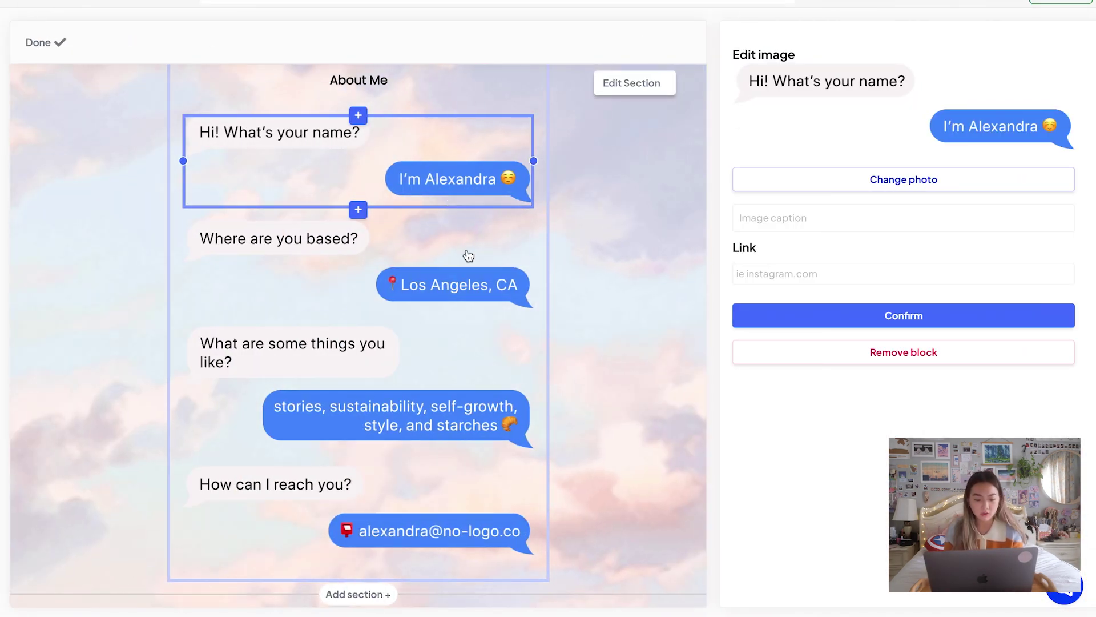
Step: Save the chat image and open the About Me section's Style section settings
click(699, 309)
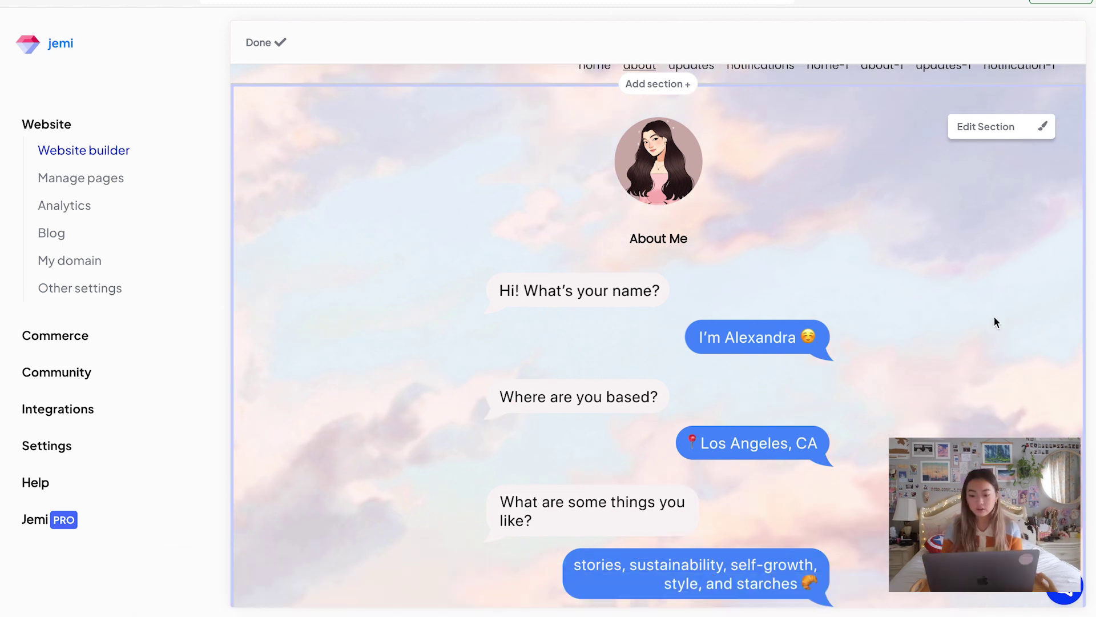
scroll(913, 194, up, 1)
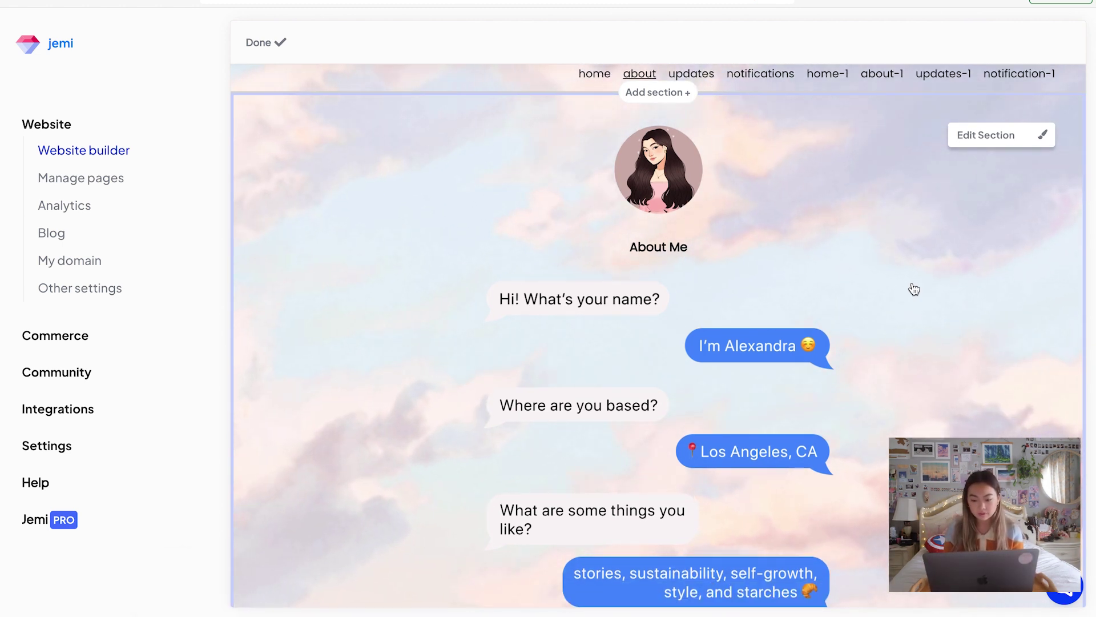
scroll(903, 257, down, 2)
click(1042, 83)
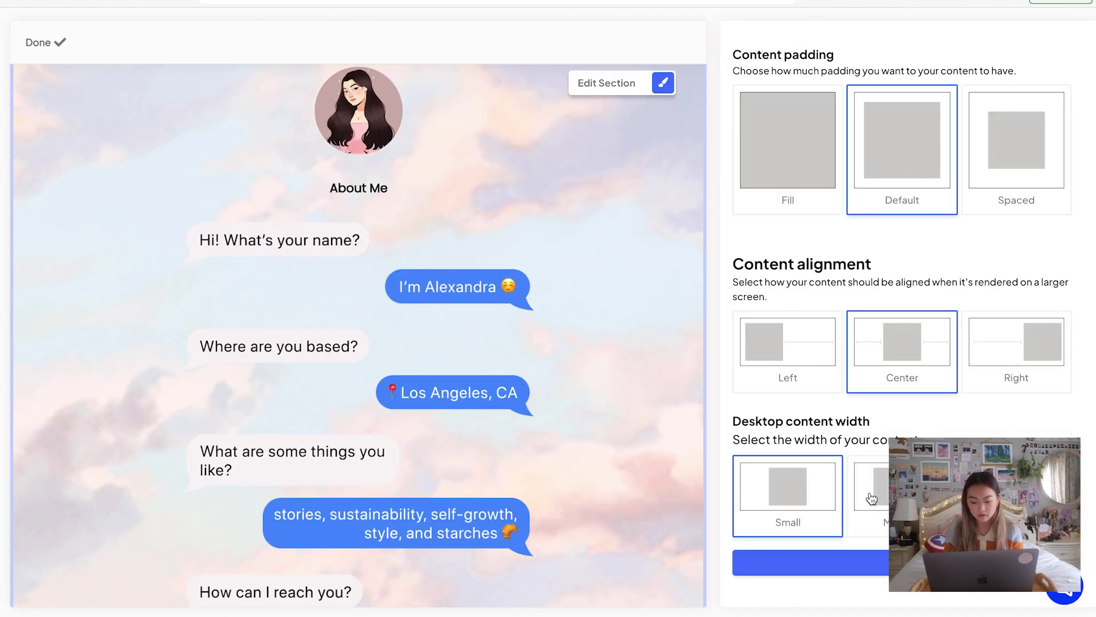
Step: Try Medium desktop content width, then return the About Me section to Small
click(871, 499)
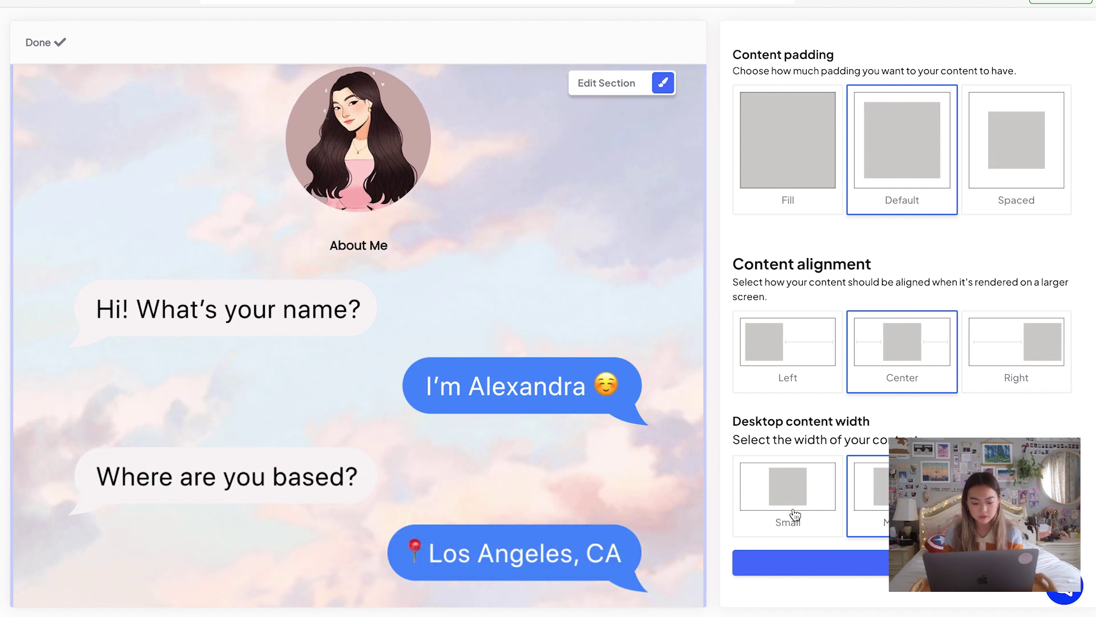
click(794, 514)
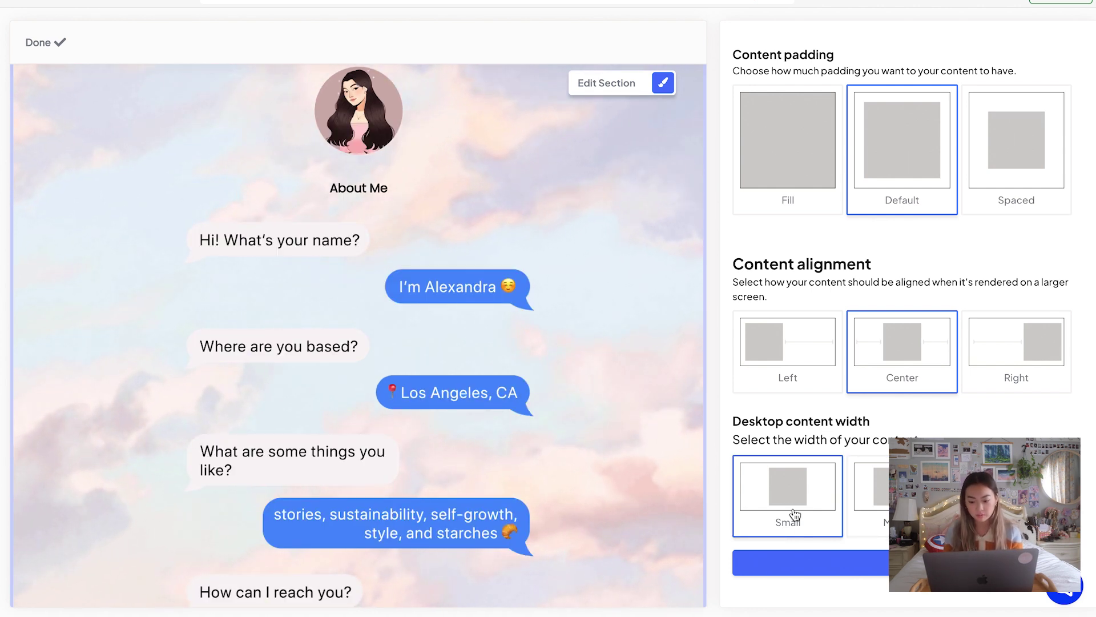
scroll(358, 301, down, 3)
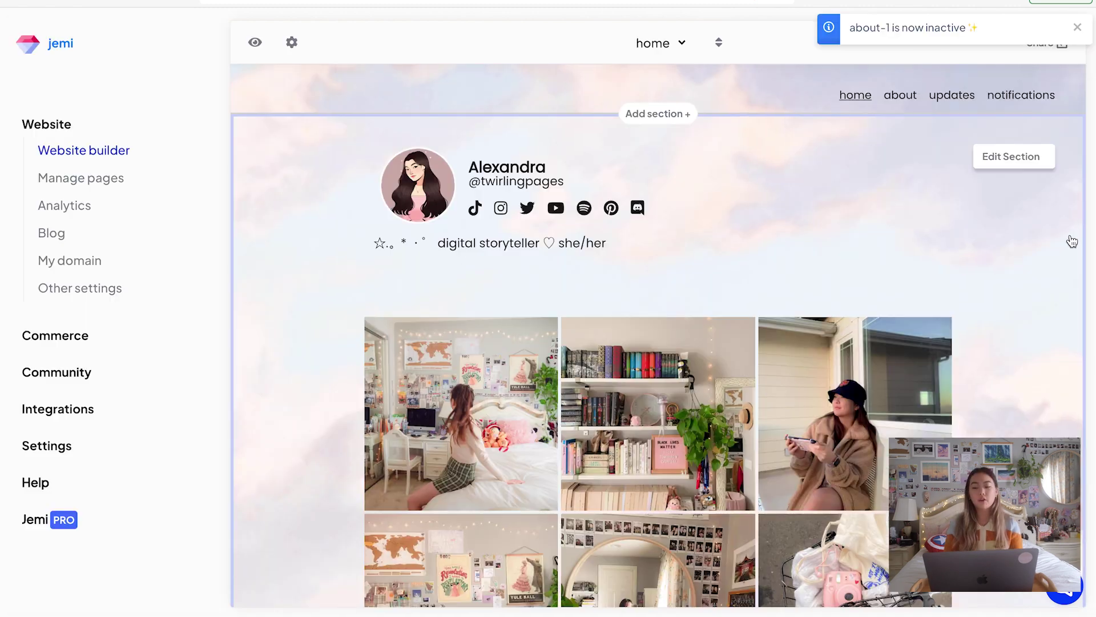
scroll(1014, 257, down, 1)
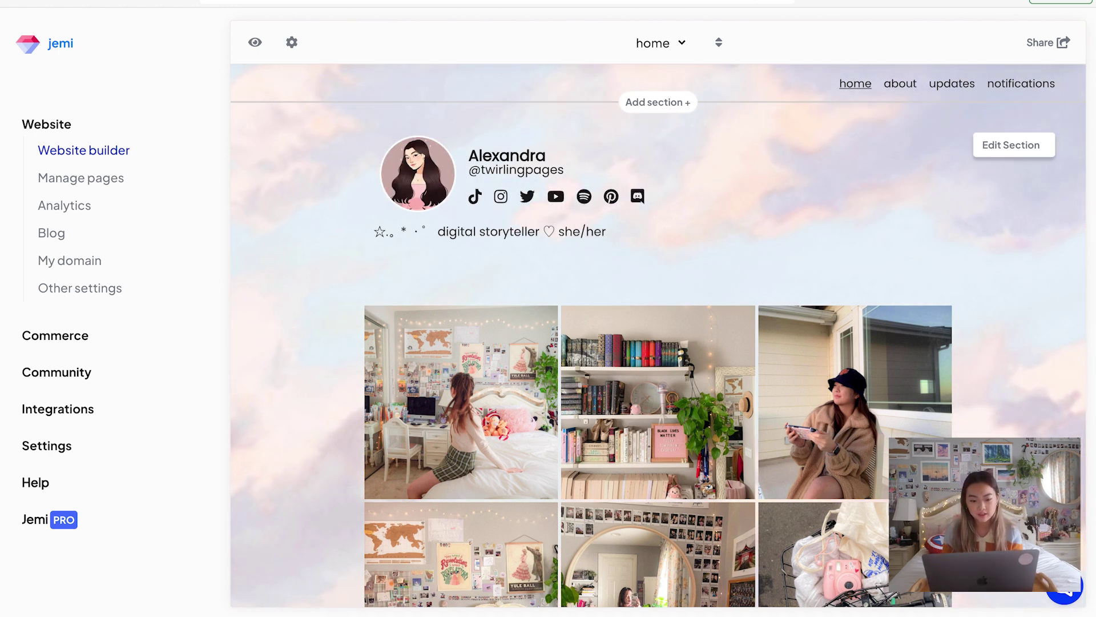
Step: Switch to the updates page and edit the TWIRLING PAGES NEWS FEED heading text
click(657, 43)
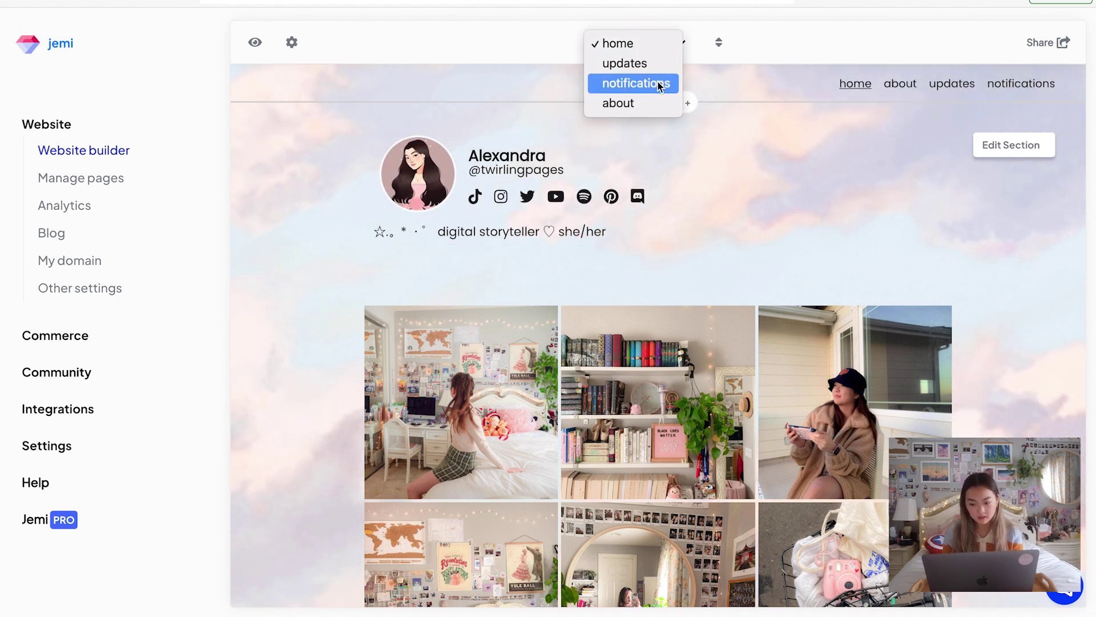
click(646, 64)
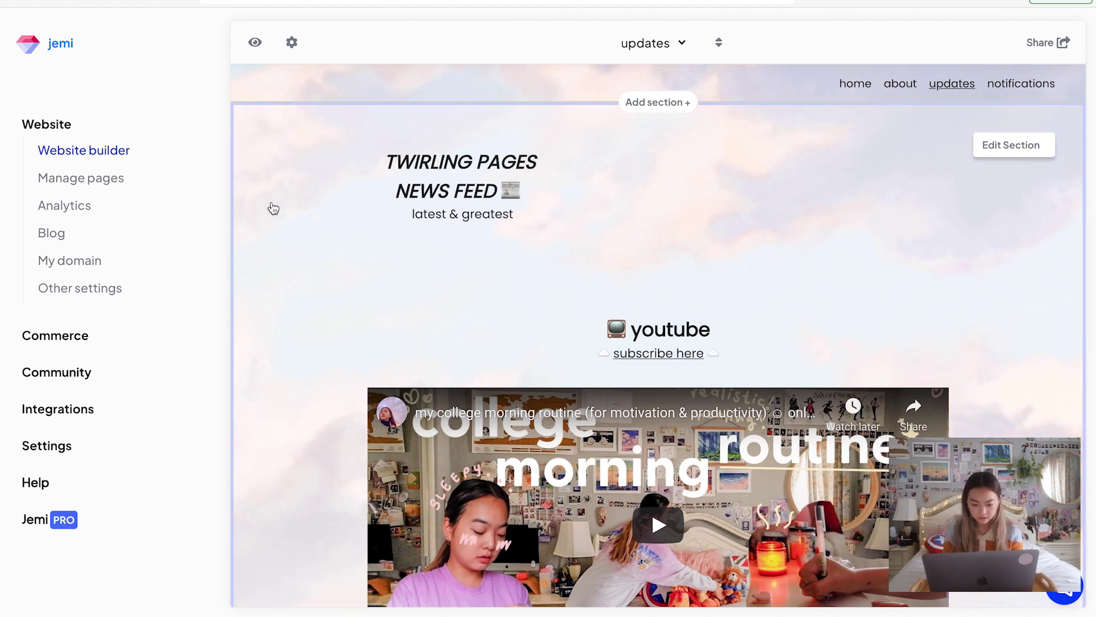
mouse_move(462, 185)
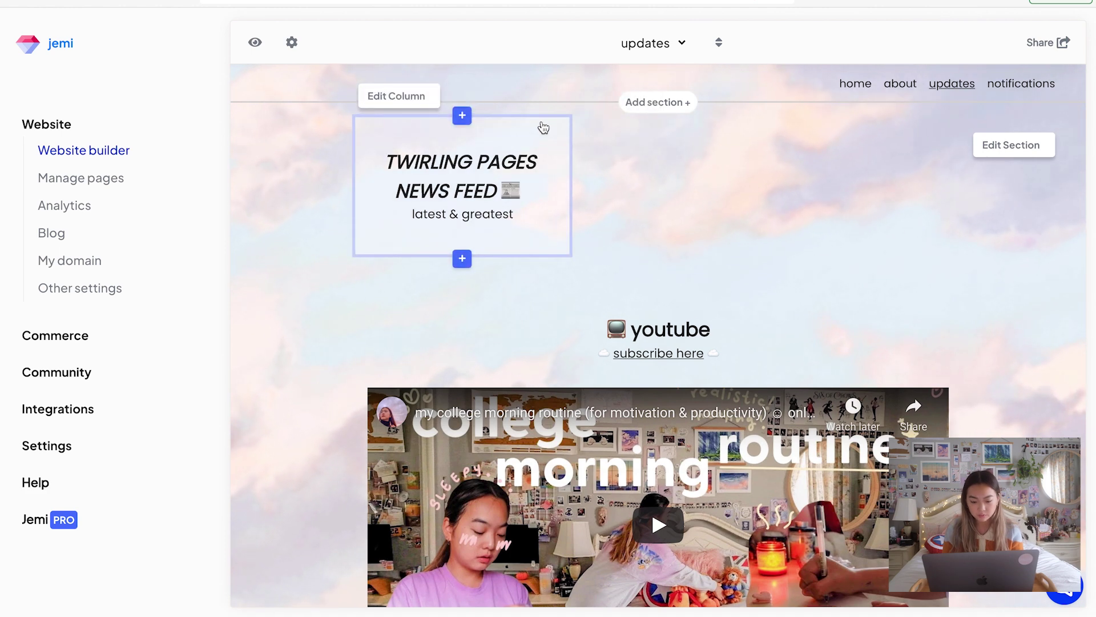
click(544, 127)
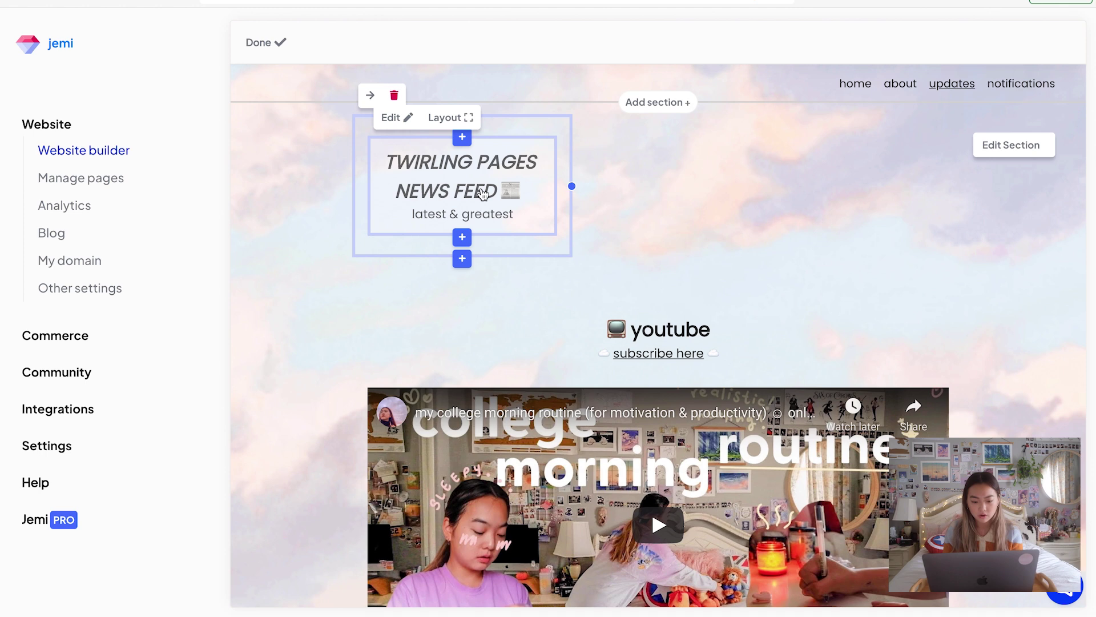
click(482, 194)
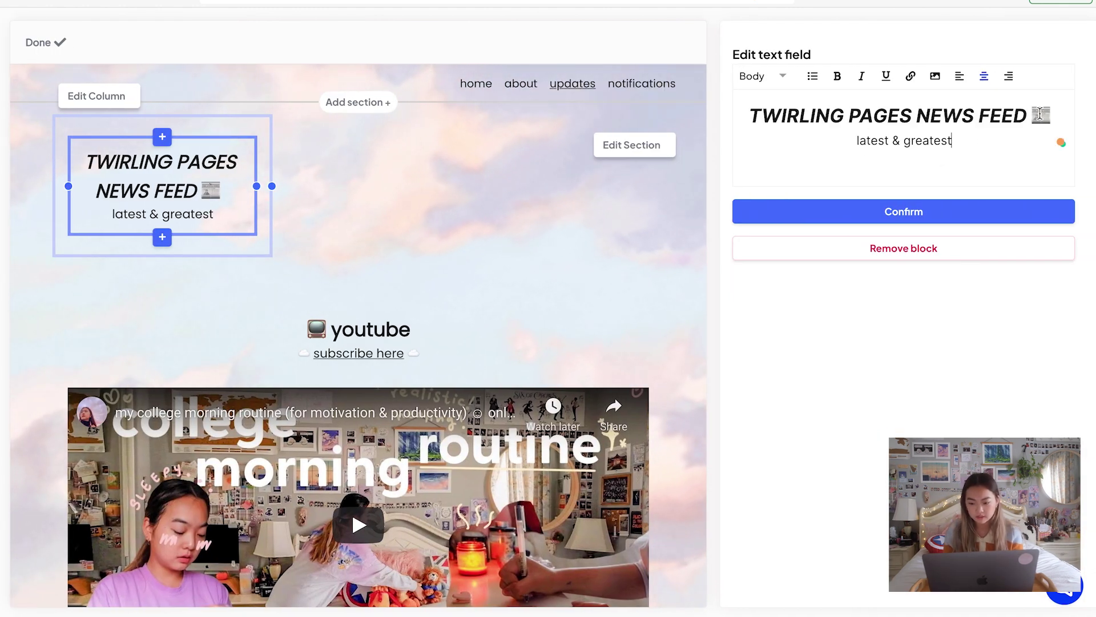
drag(750, 116, 1047, 117)
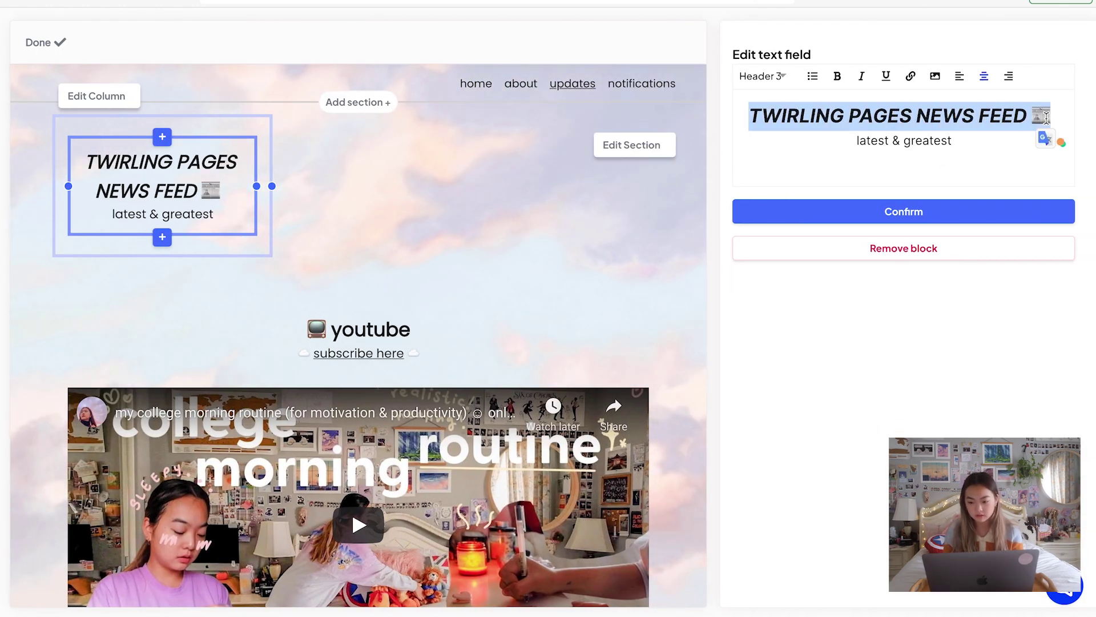
click(973, 140)
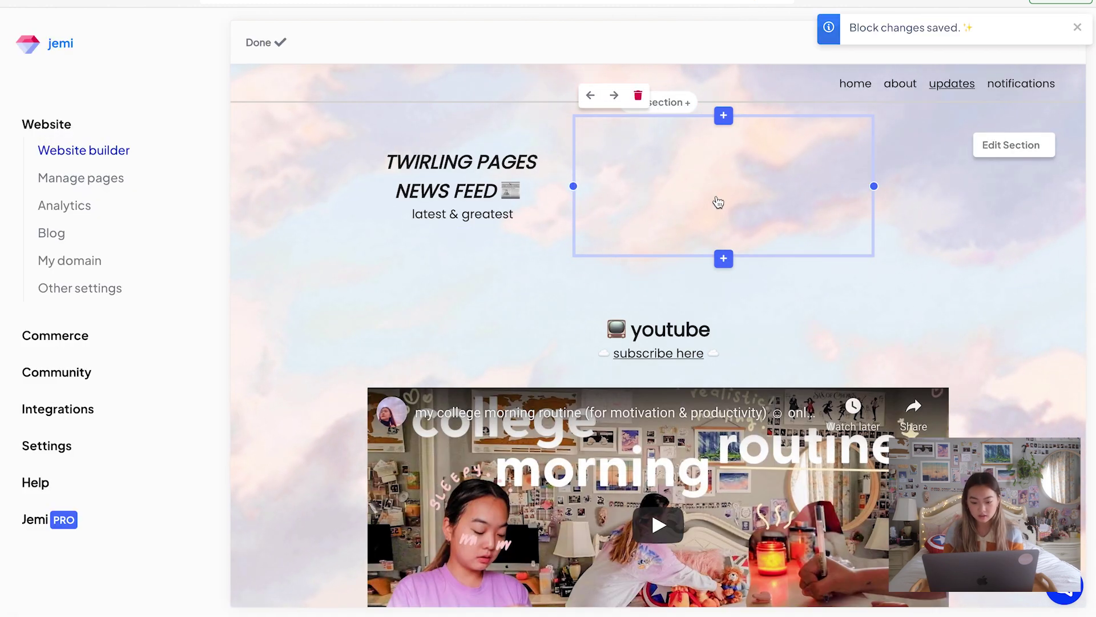
Step: Set the spacer block beside the heading to 13 px height and confirm
click(649, 192)
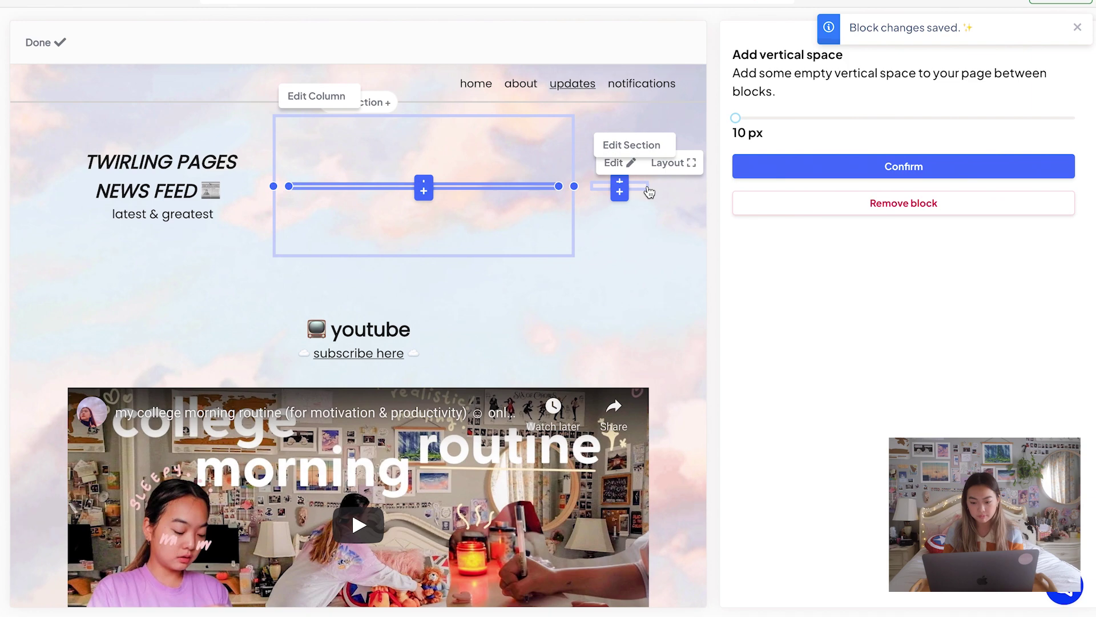
click(883, 170)
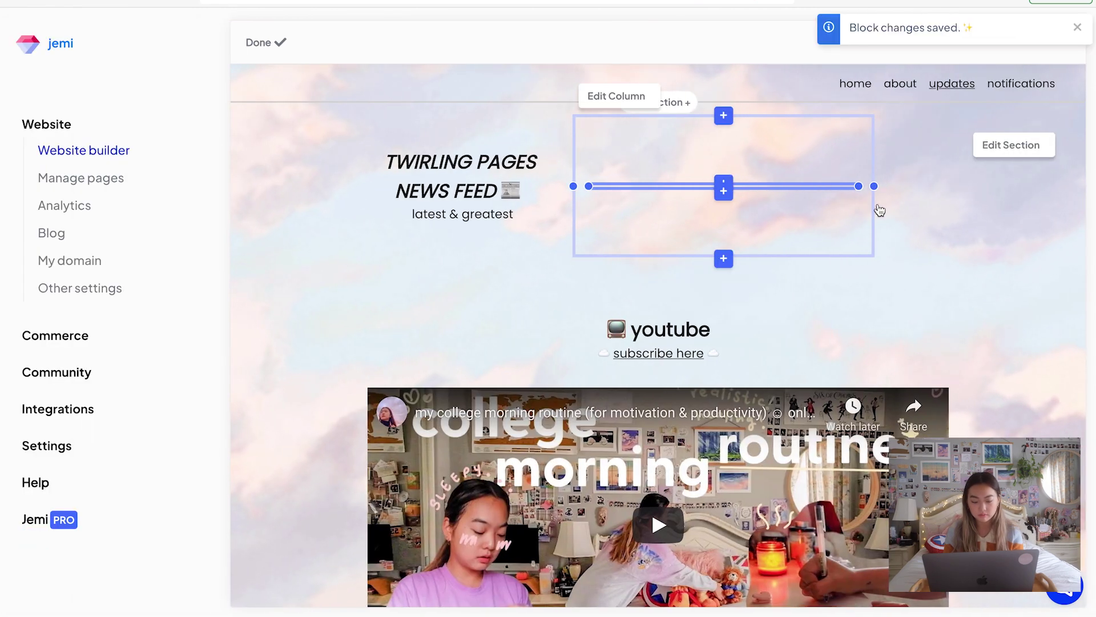
click(931, 184)
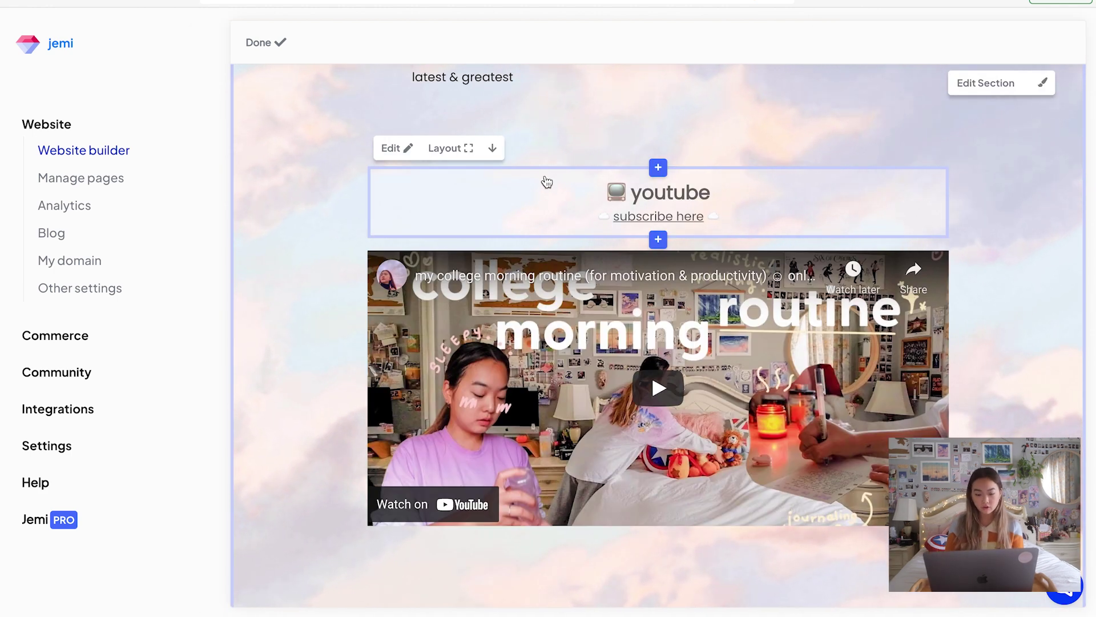
Step: Edit the youtube heading text block and confirm the change
click(551, 190)
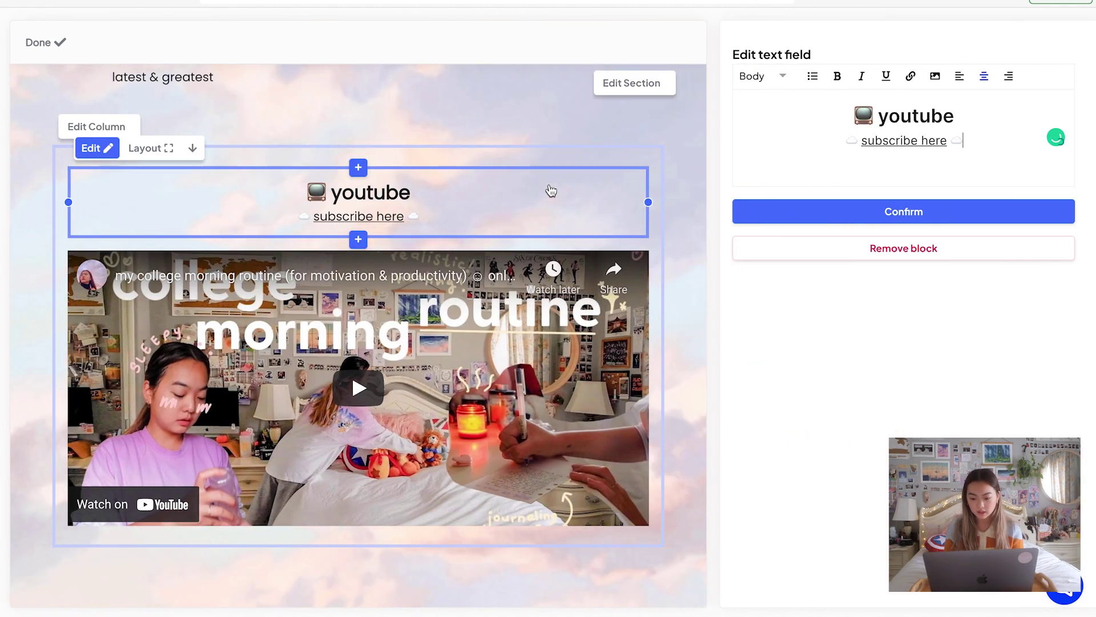
mouse_move(958, 115)
mouse_down()
mouse_move(853, 112)
mouse_move(981, 146)
mouse_up()
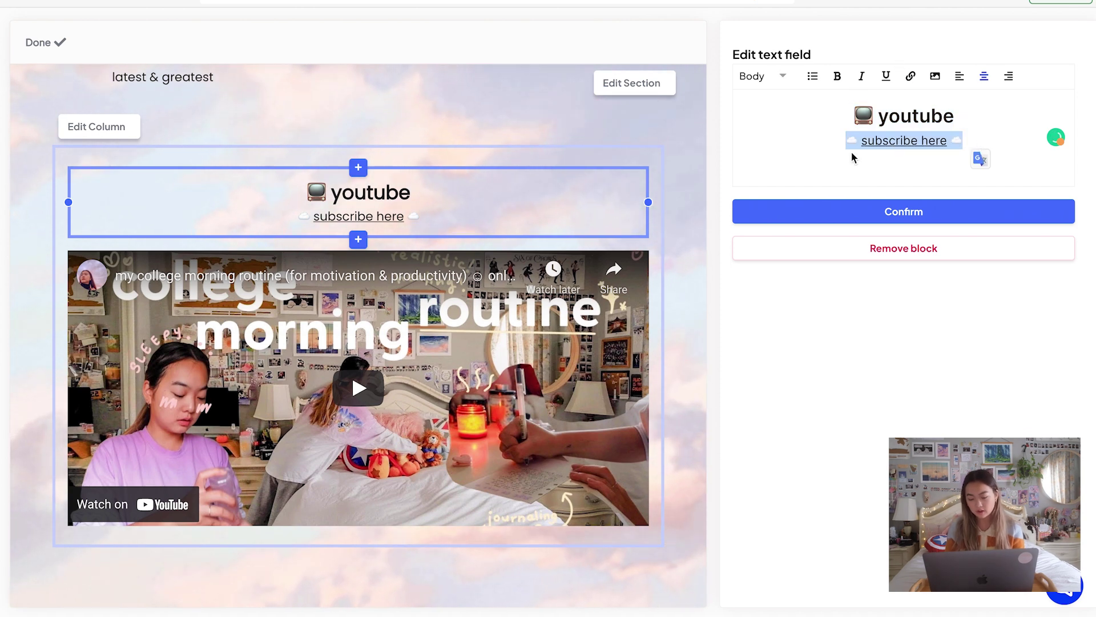
click(873, 211)
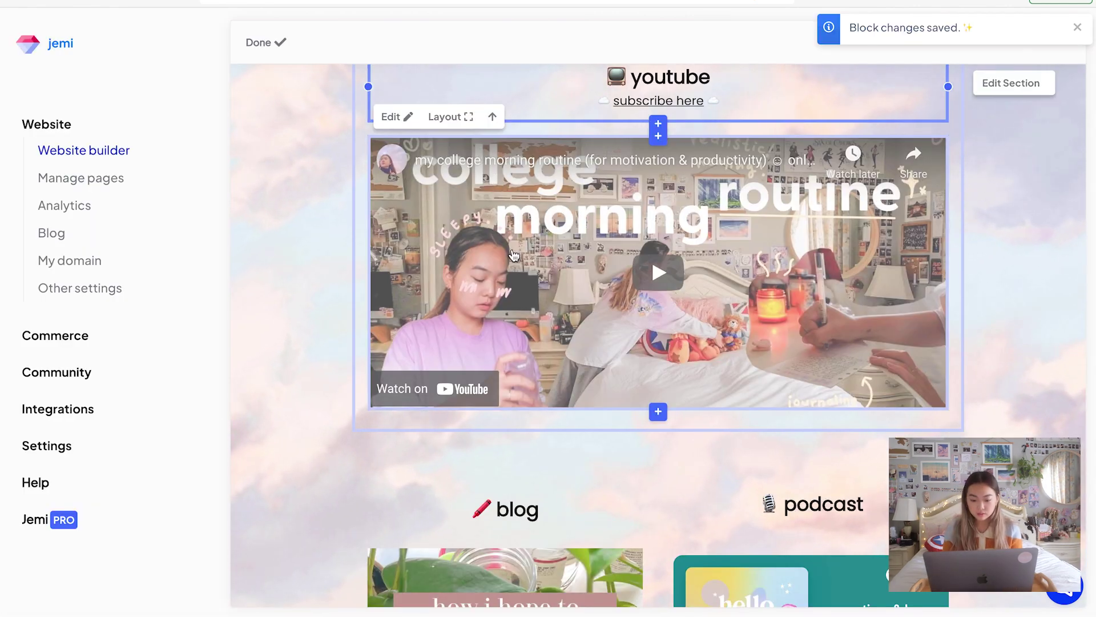
Step: Scroll down the updates page to the blog and podcast blocks
scroll(513, 256, up, 4)
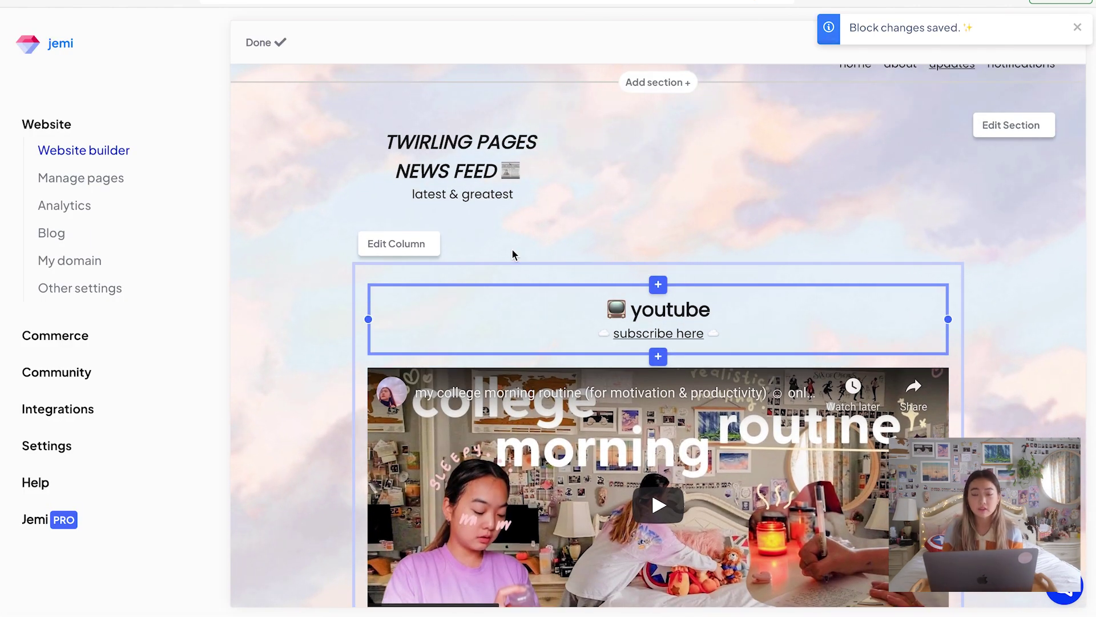
scroll(512, 254, down, 2)
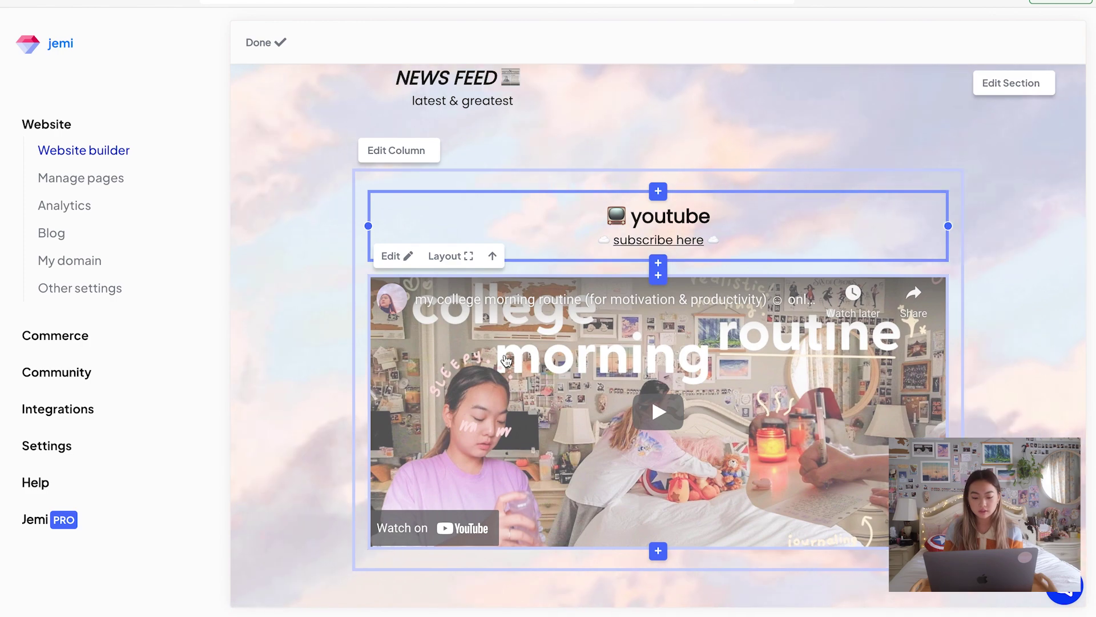
scroll(506, 359, down, 2)
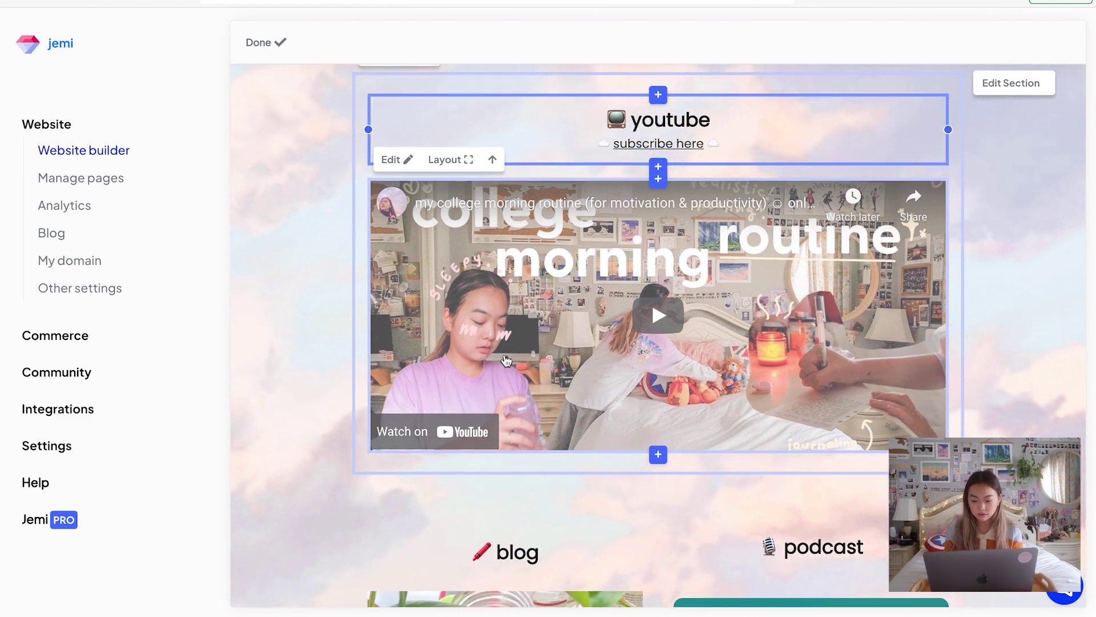
scroll(423, 364, down, 3)
scroll(421, 365, down, 3)
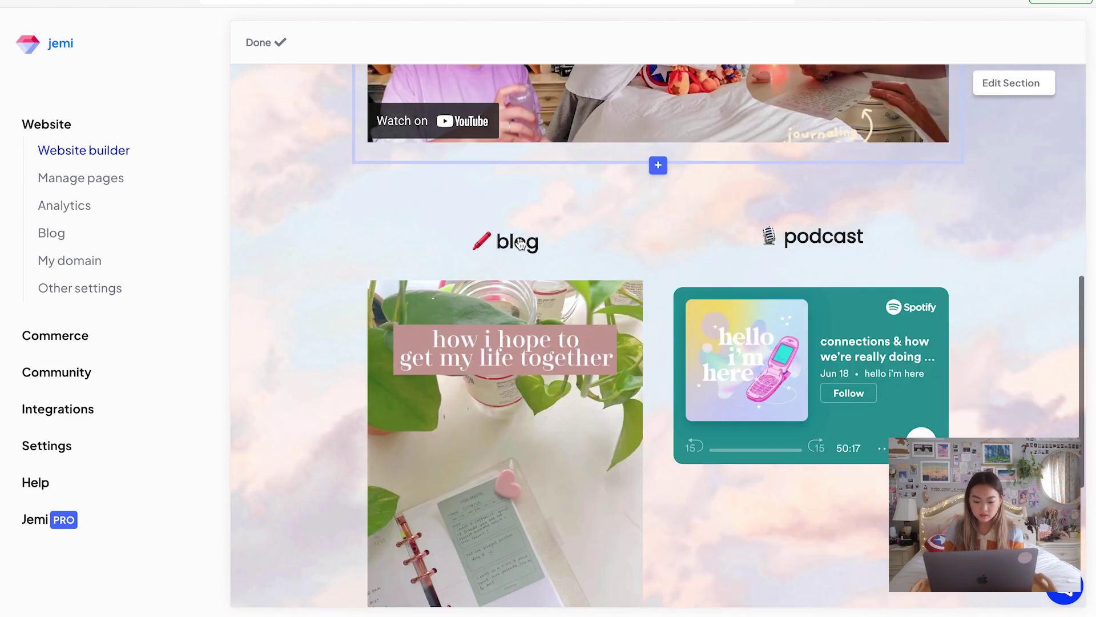
scroll(902, 252, down, 1)
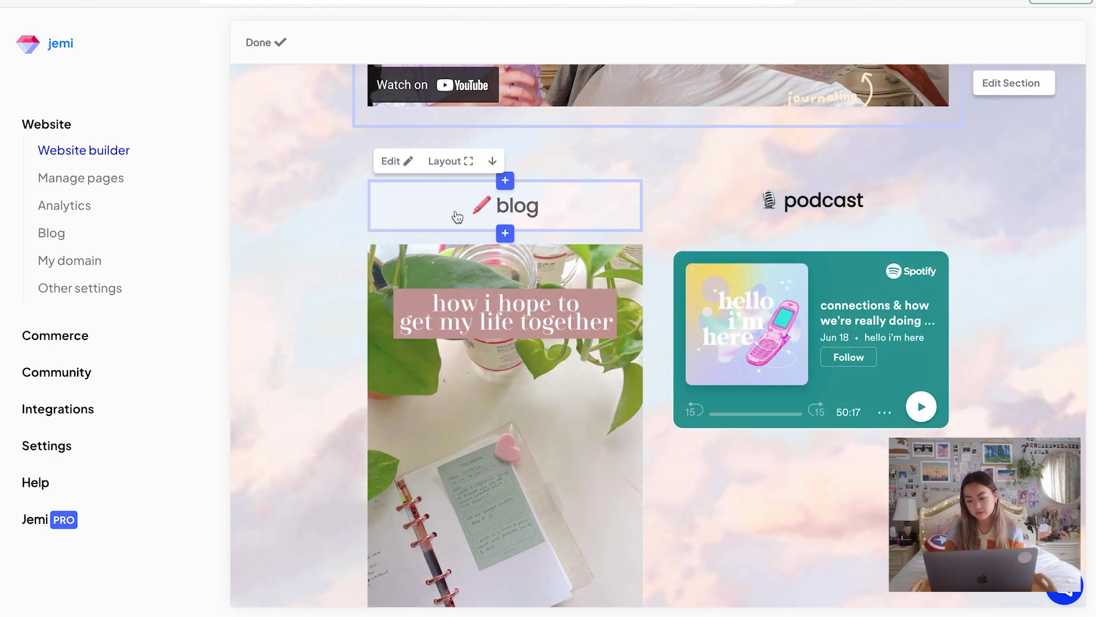
scroll(431, 441, down, 2)
Step: Review the blog image's link and confirm the image block
click(432, 441)
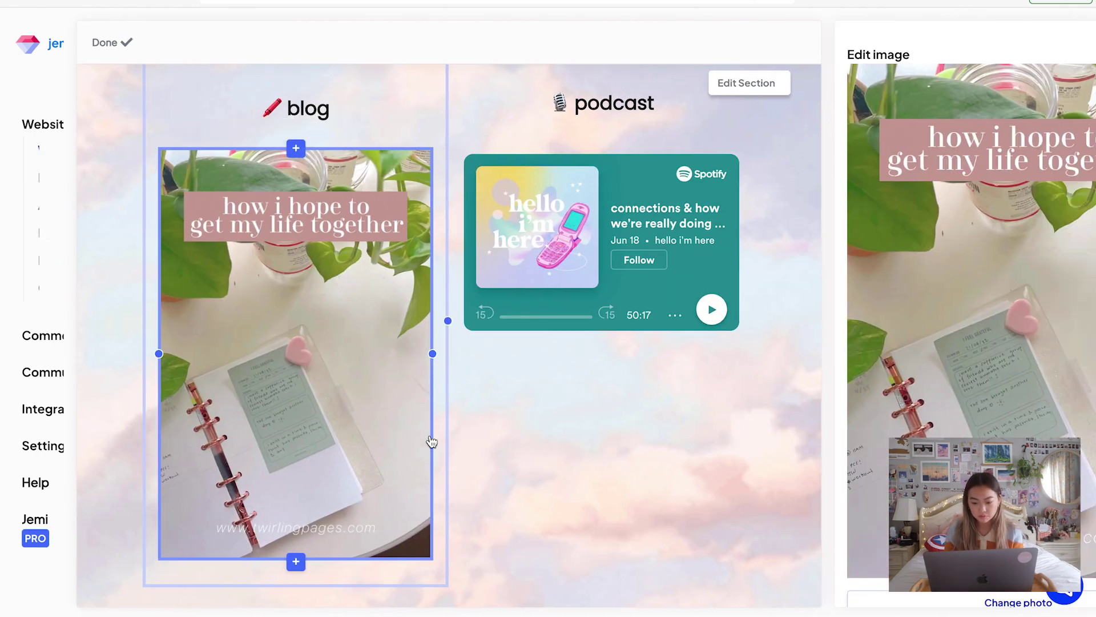
scroll(893, 280, down, 3)
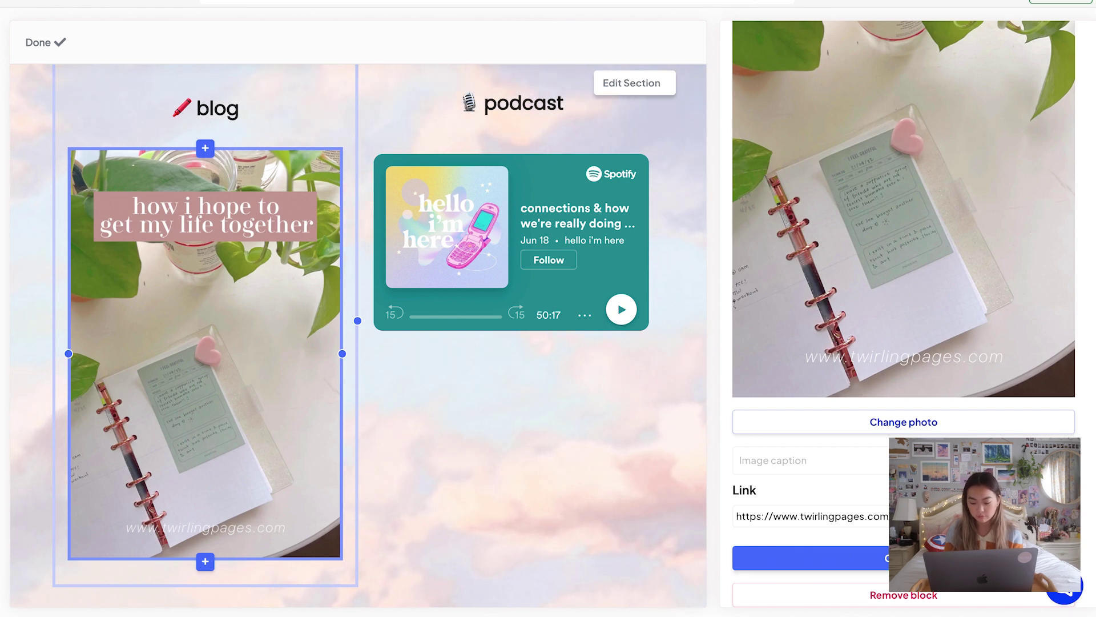
click(856, 557)
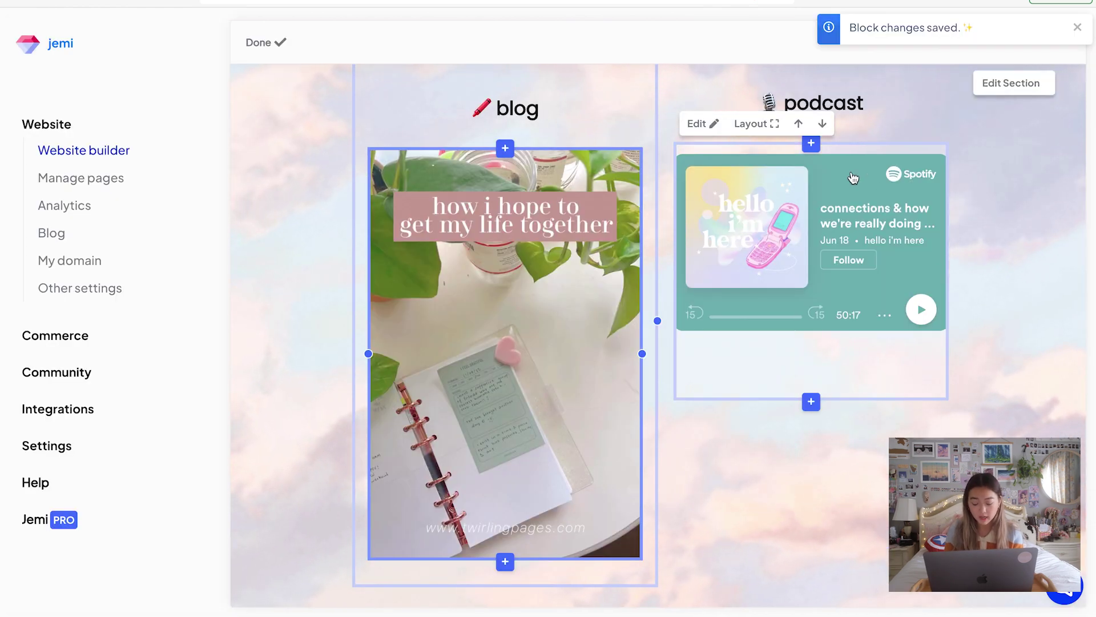
Step: Check the 200 px spacer block under the podcast player
click(827, 471)
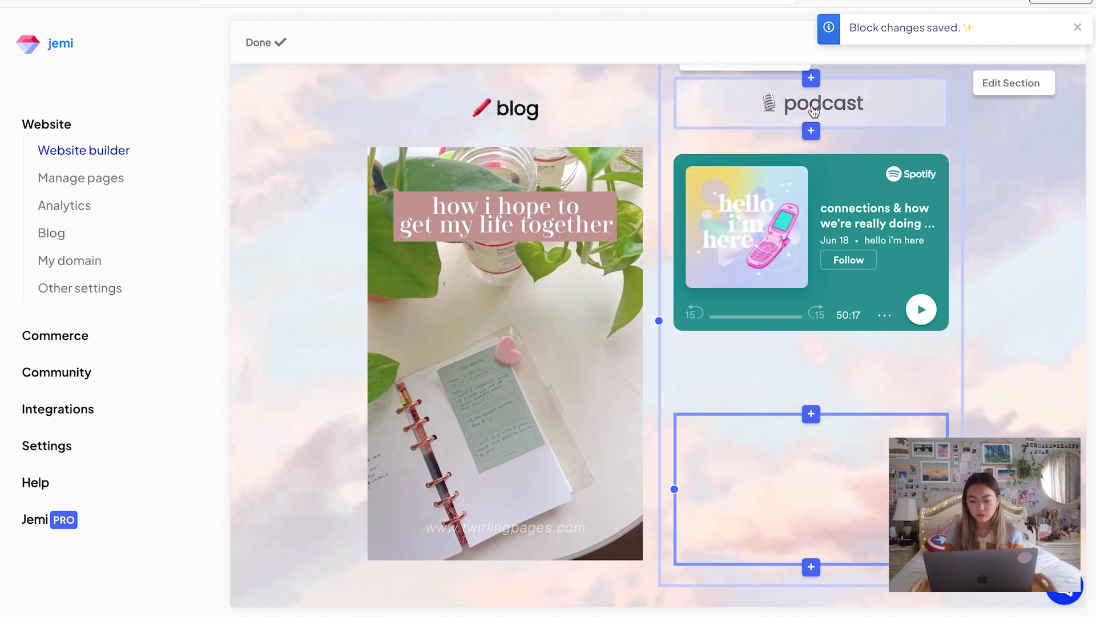
scroll(812, 105, up, 2)
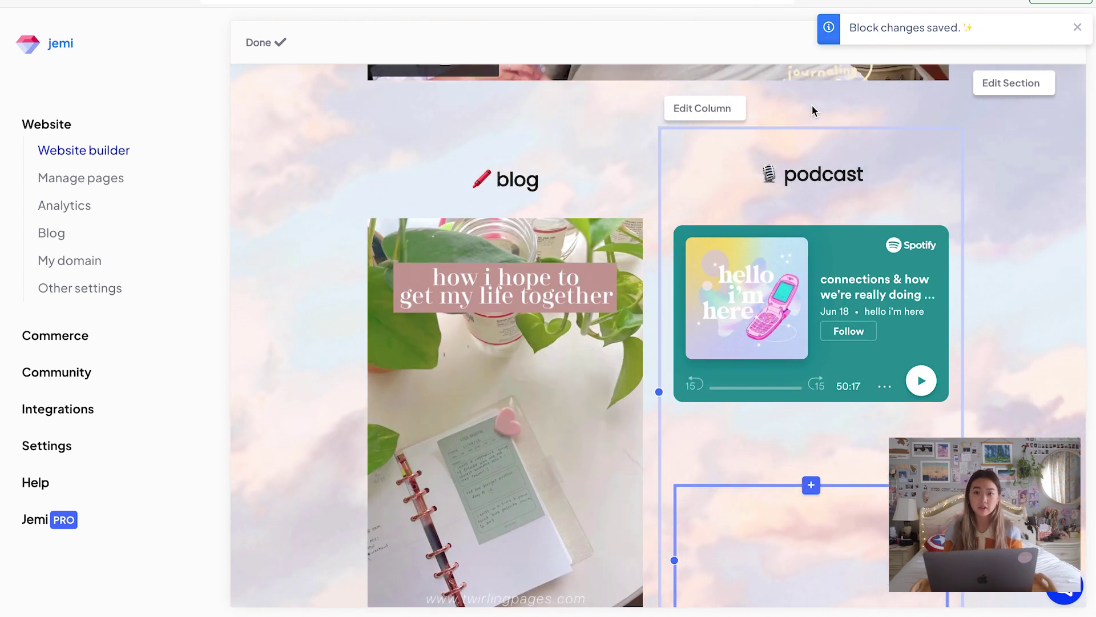
scroll(812, 105, down, 5)
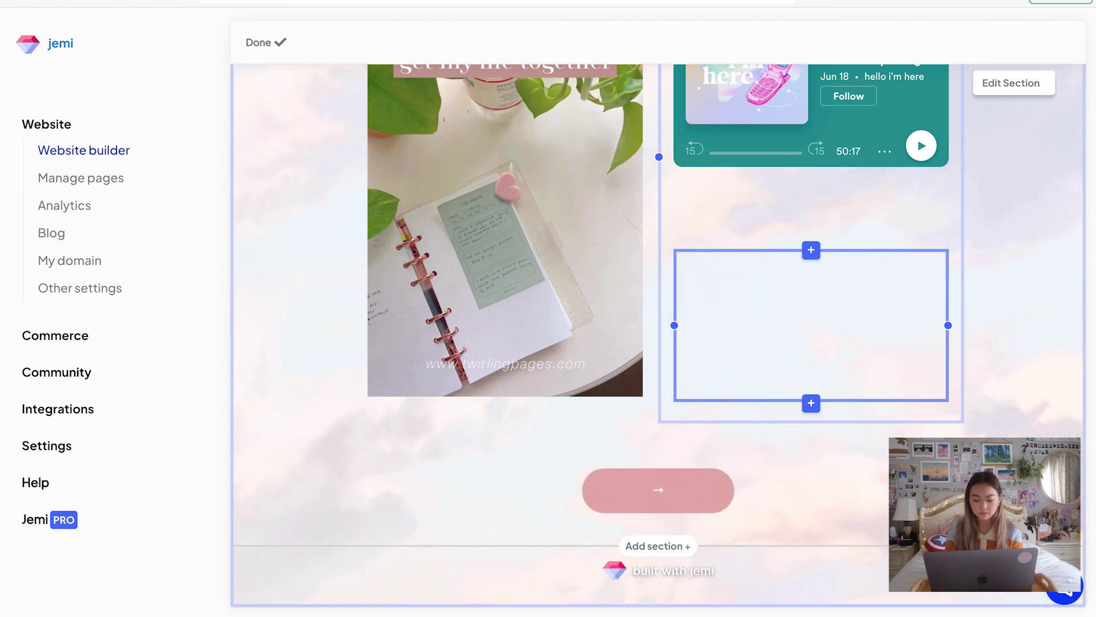
scroll(645, 497, up, 2)
scroll(661, 518, down, 1)
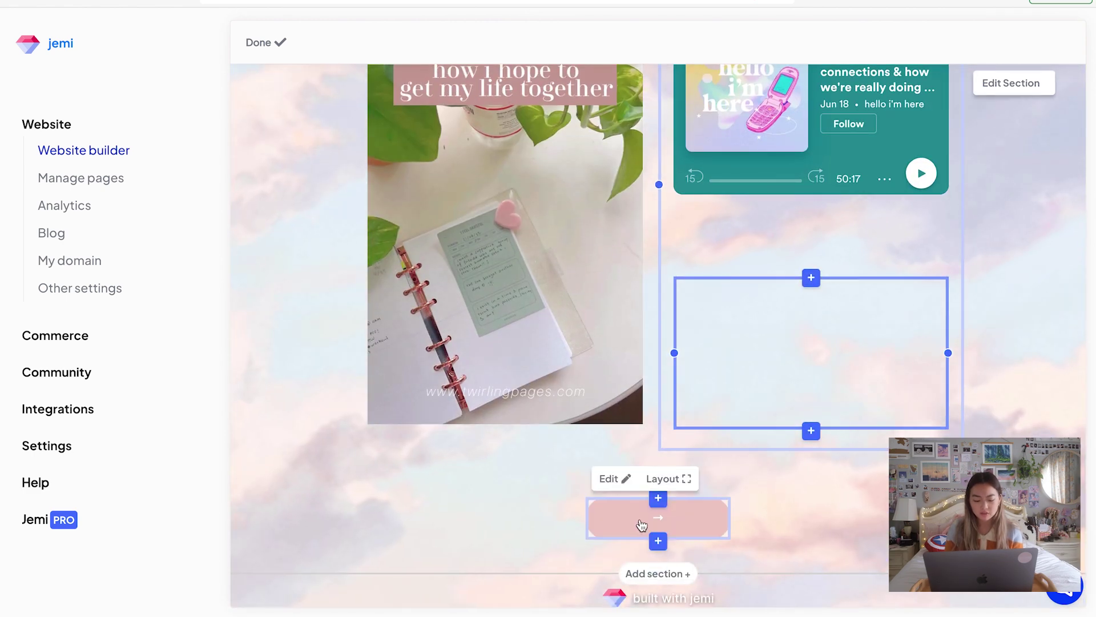
scroll(995, 393, up, 1)
scroll(995, 392, up, 10)
Step: Switch to the notifications page and review its 11:11 header and four notification cards
click(683, 42)
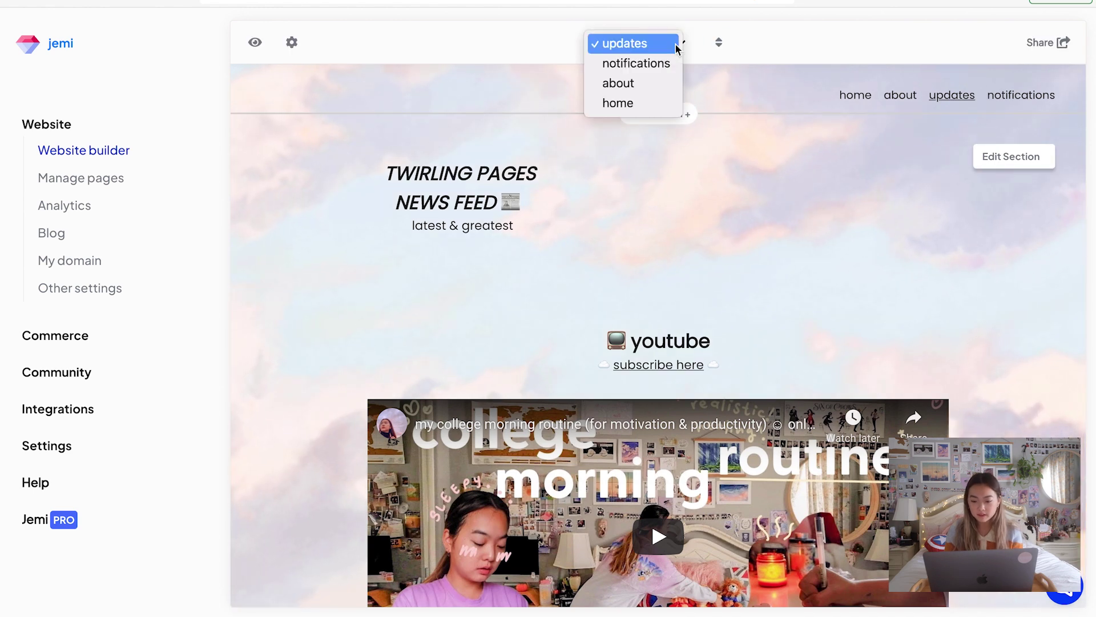
click(672, 63)
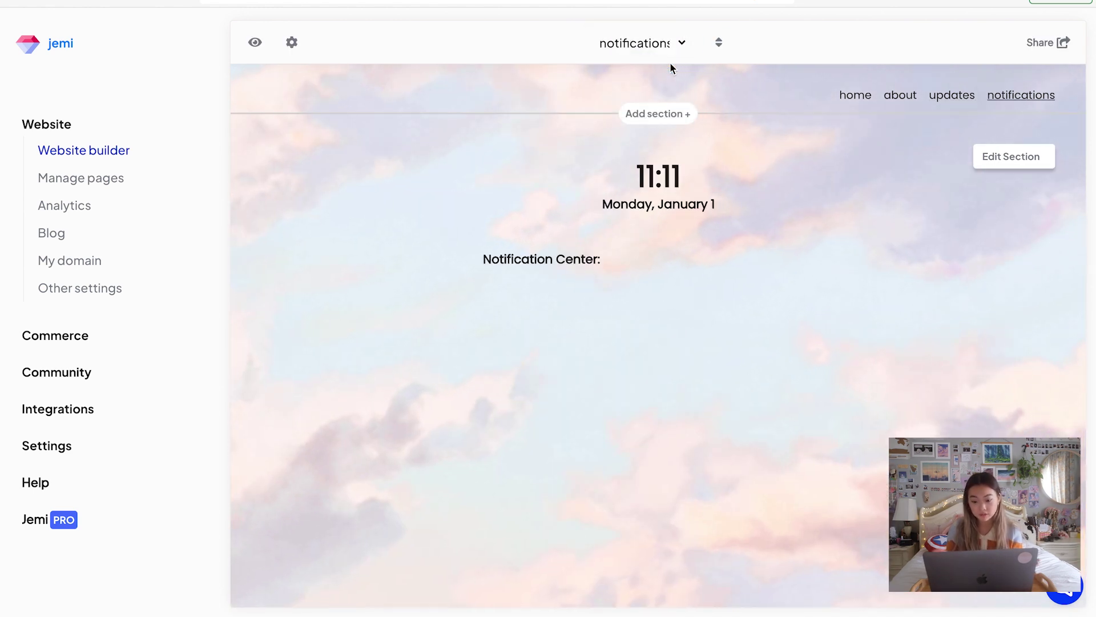
scroll(979, 262, down, 1)
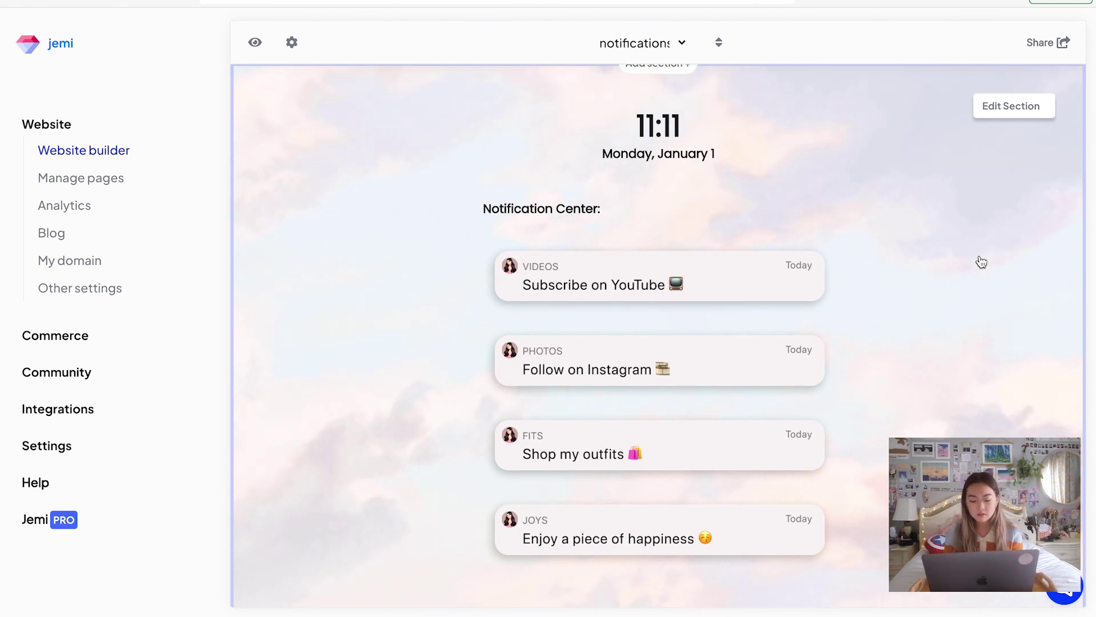
scroll(982, 262, down, 1)
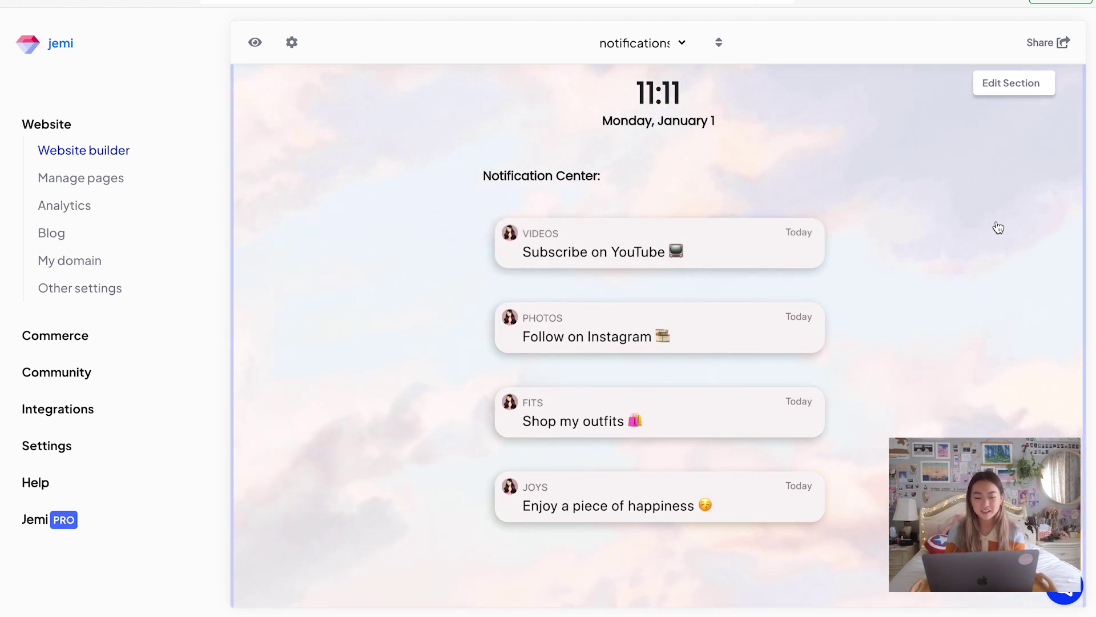
scroll(998, 227, up, 3)
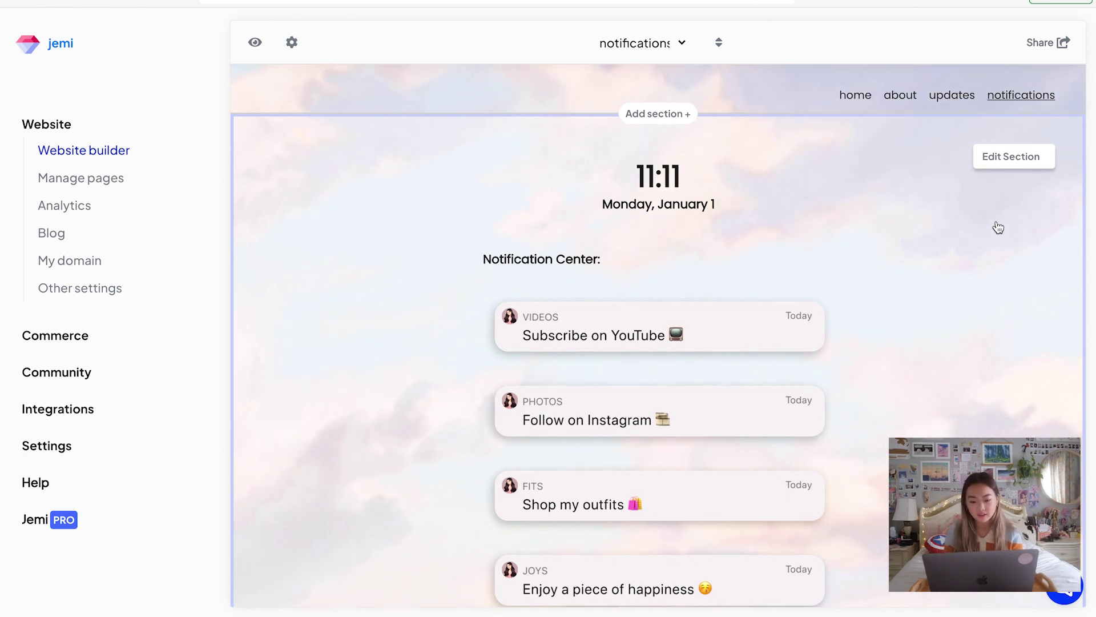
click(735, 207)
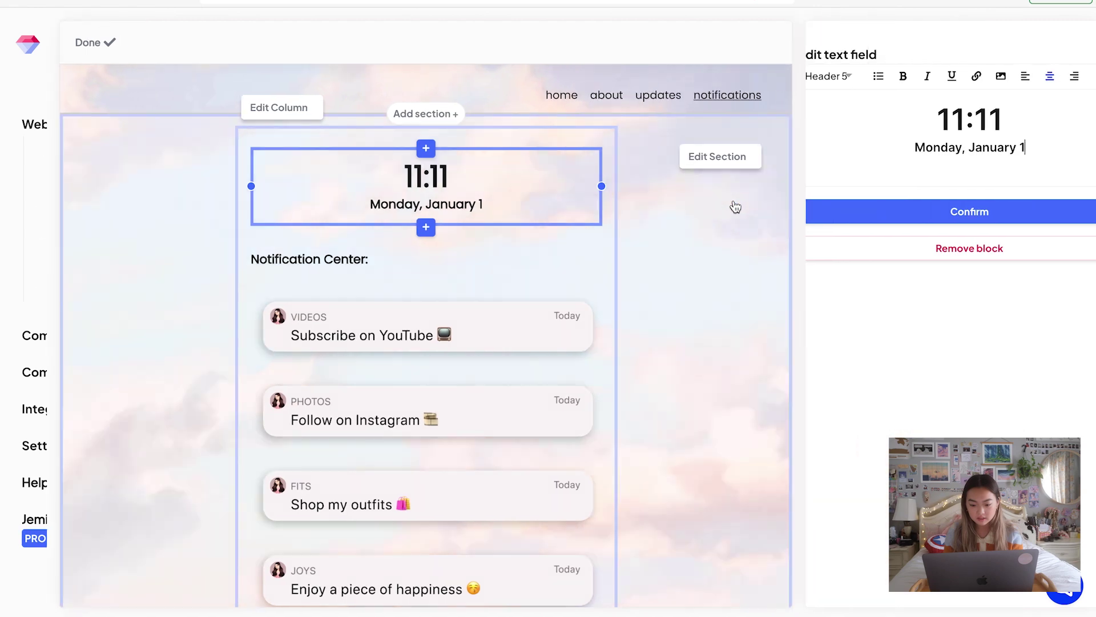
mouse_move(961, 116)
mouse_down()
mouse_move(868, 117)
mouse_move(1018, 148)
mouse_up()
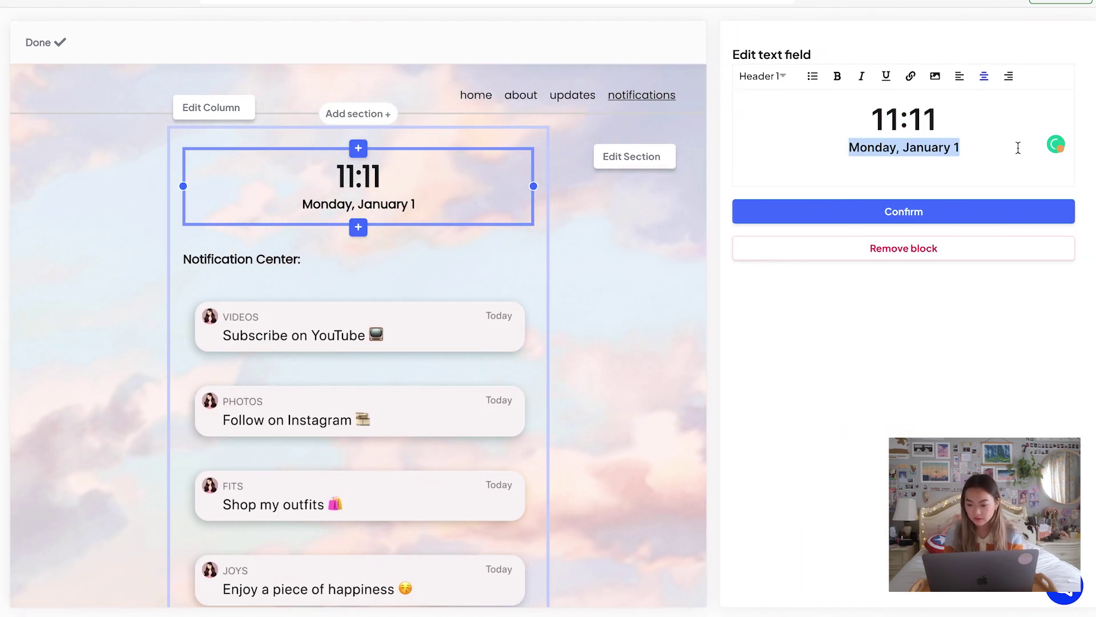
click(995, 211)
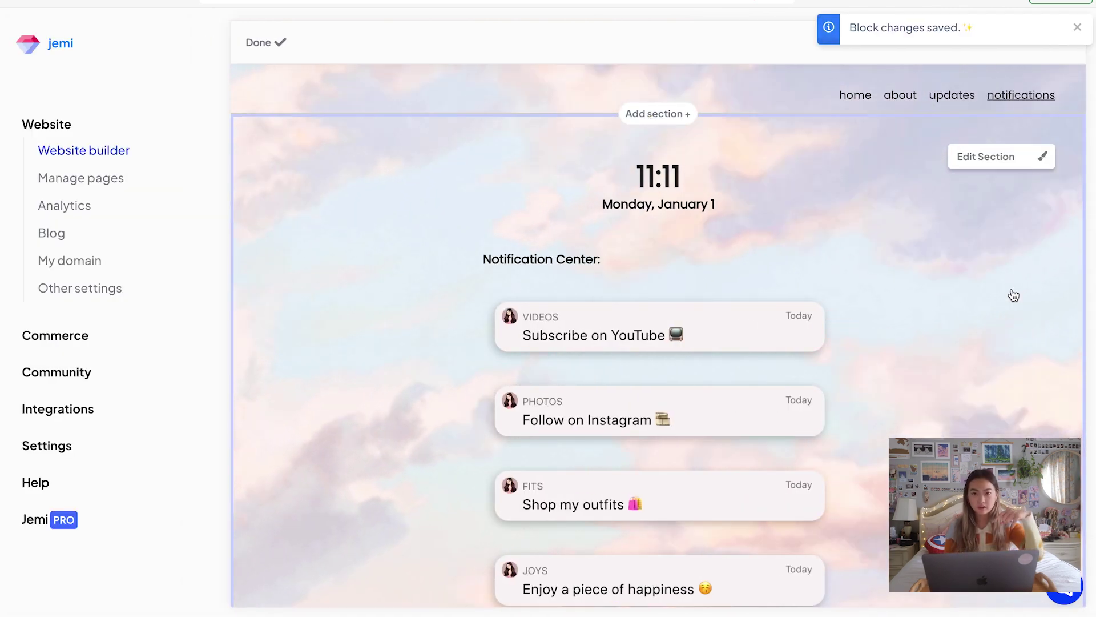
scroll(1013, 295, down, 1)
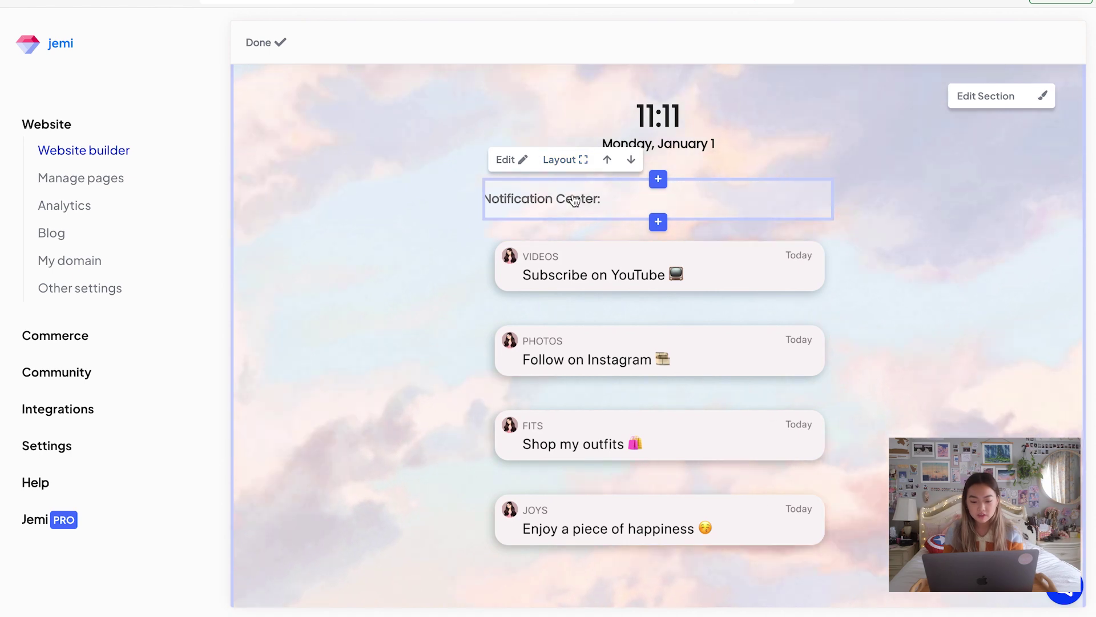
click(585, 204)
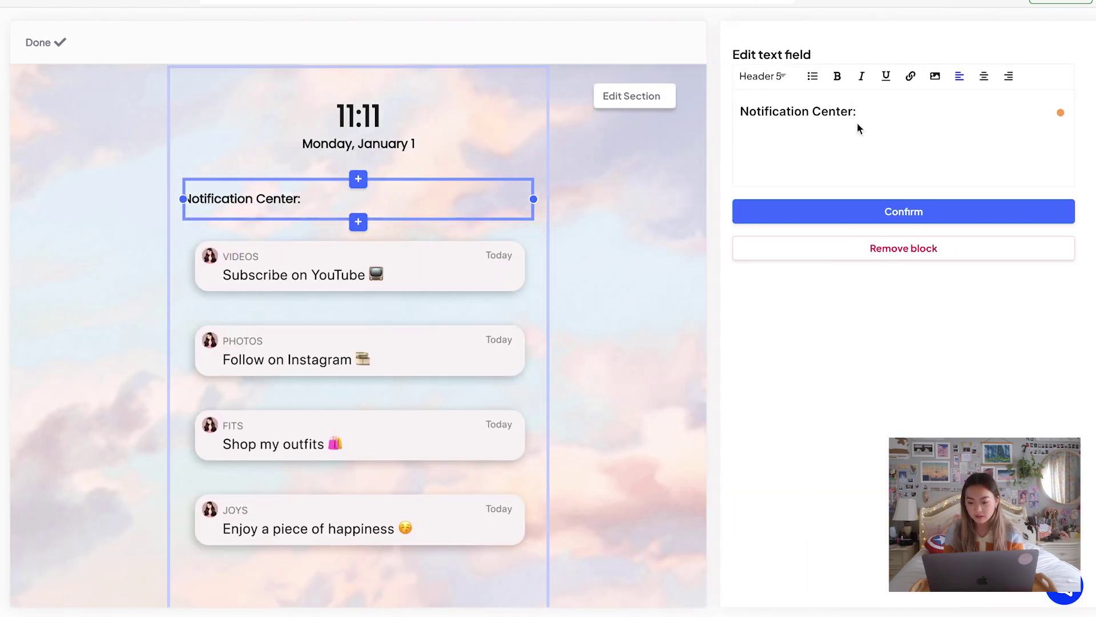
click(863, 206)
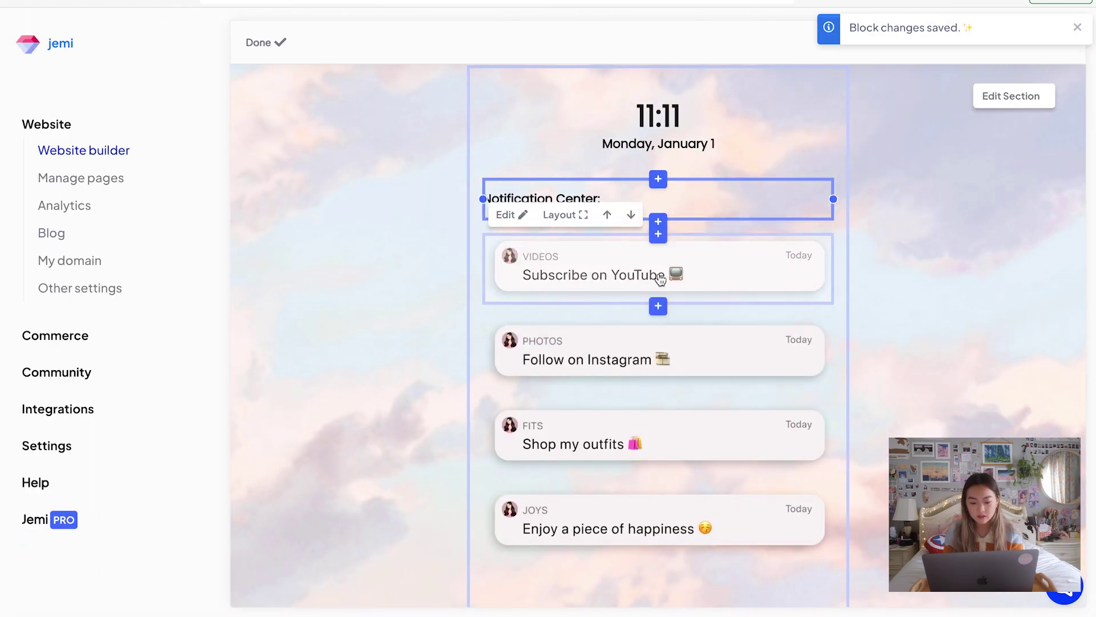
Step: In Figma, navigate to the notification center / jemi frame and select the VIDEOS card
scroll(743, 385, down, 1)
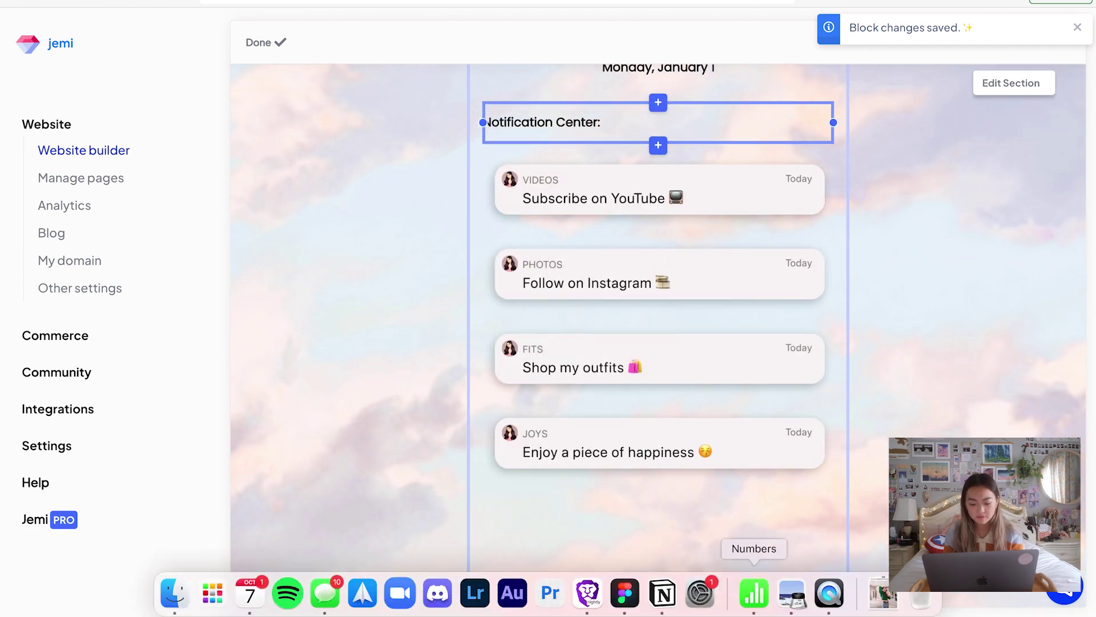
click(624, 592)
scroll(687, 242, left, 3)
scroll(687, 242, left, 5)
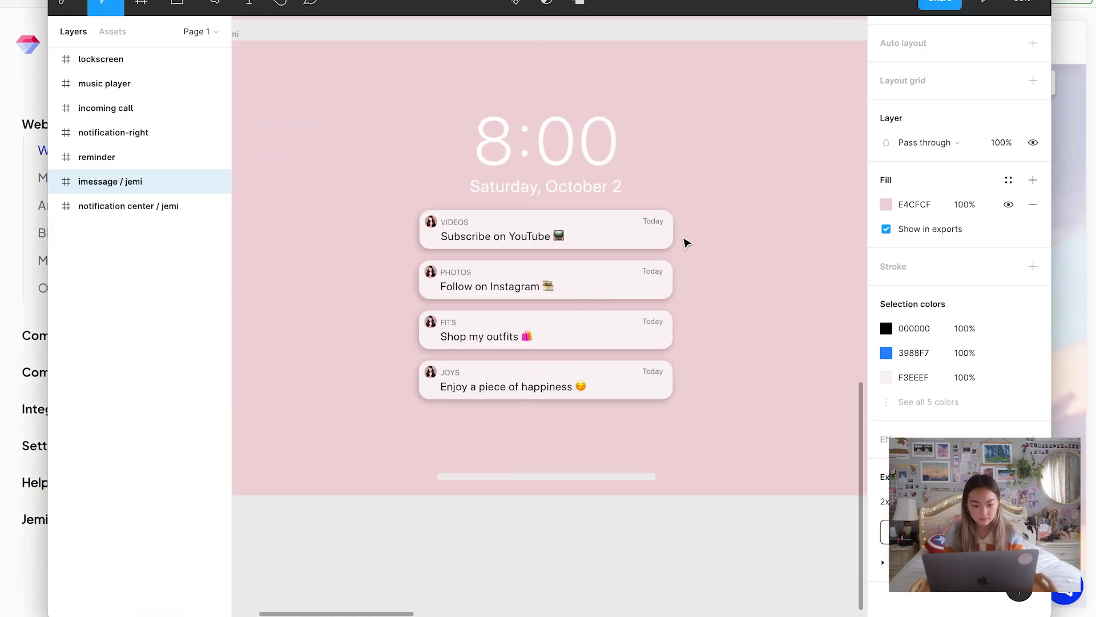
ctrl+scroll(687, 242, up, 2)
ctrl+scroll(688, 242, up, 2)
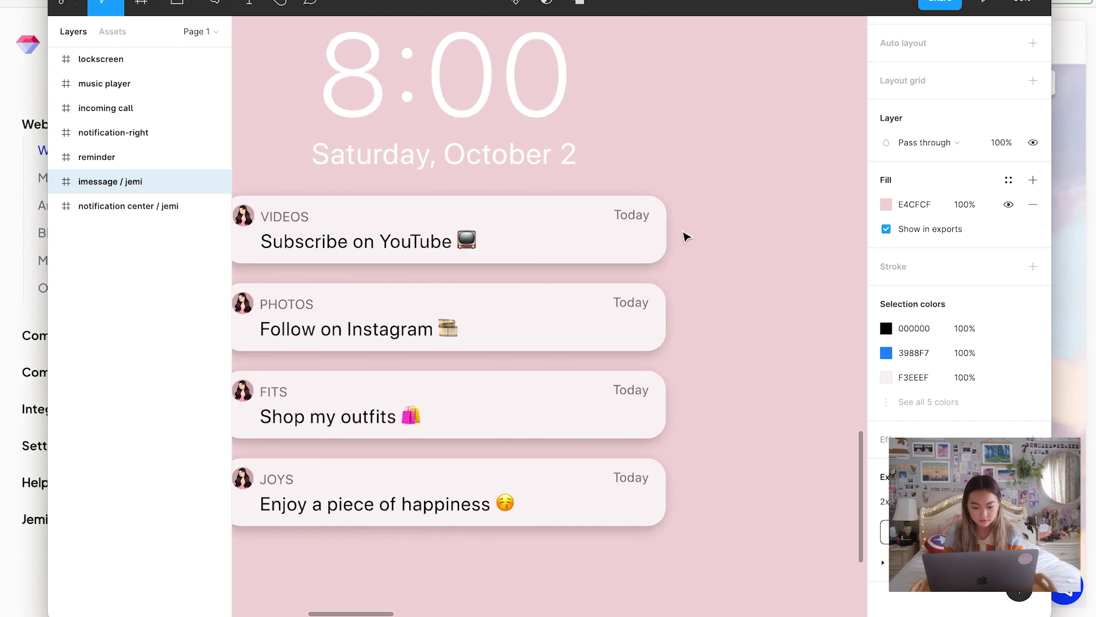
ctrl+scroll(687, 240, up, 3)
scroll(685, 237, left, 1)
click(661, 151)
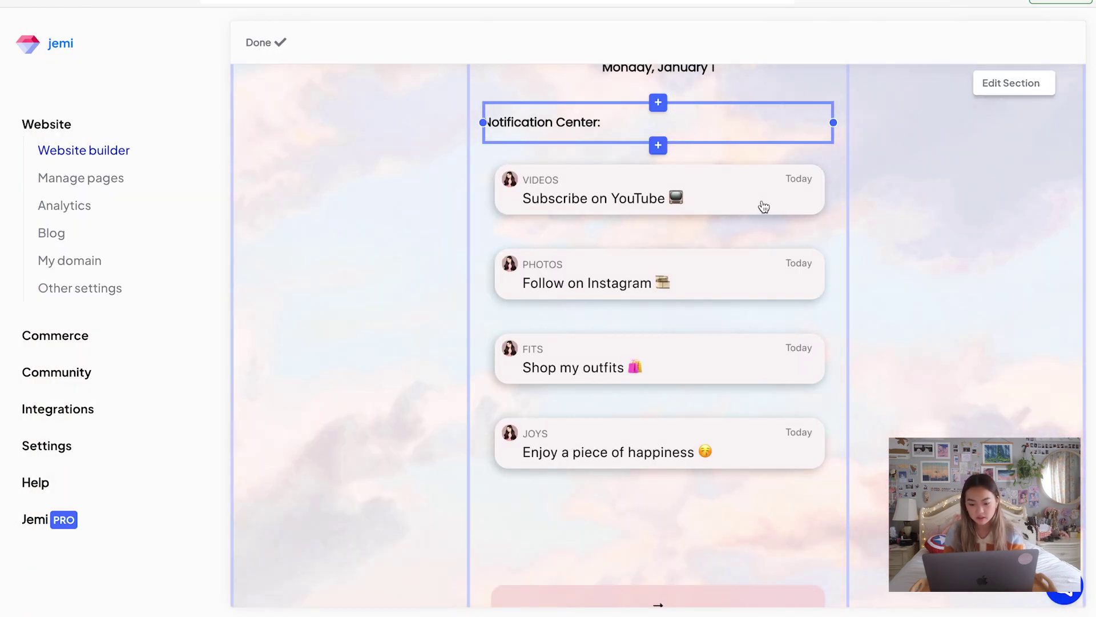
click(727, 205)
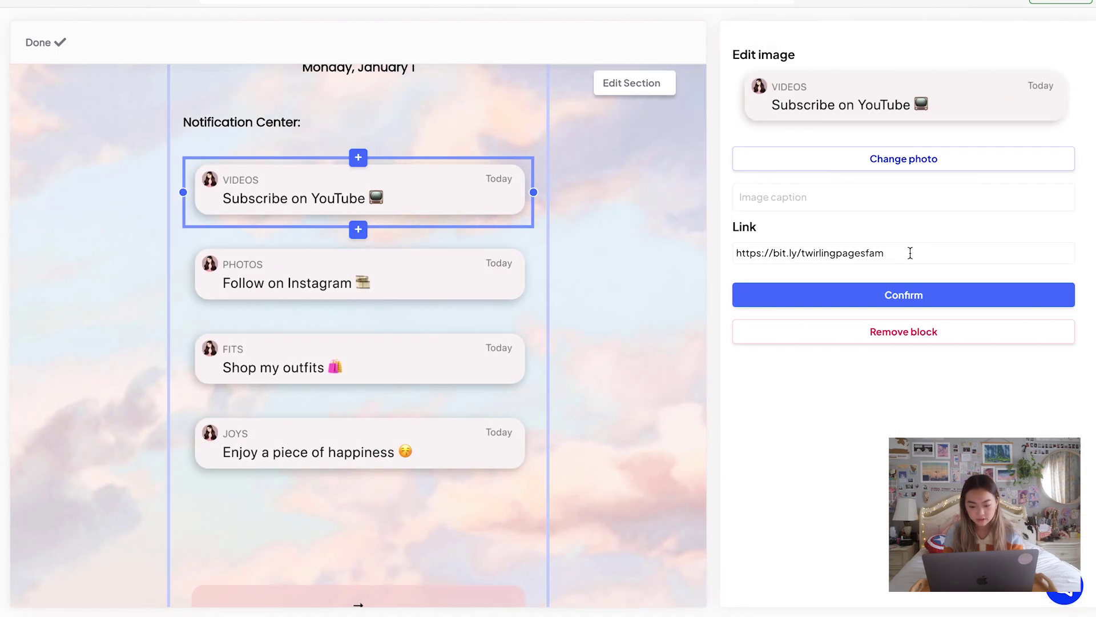
click(424, 274)
click(426, 357)
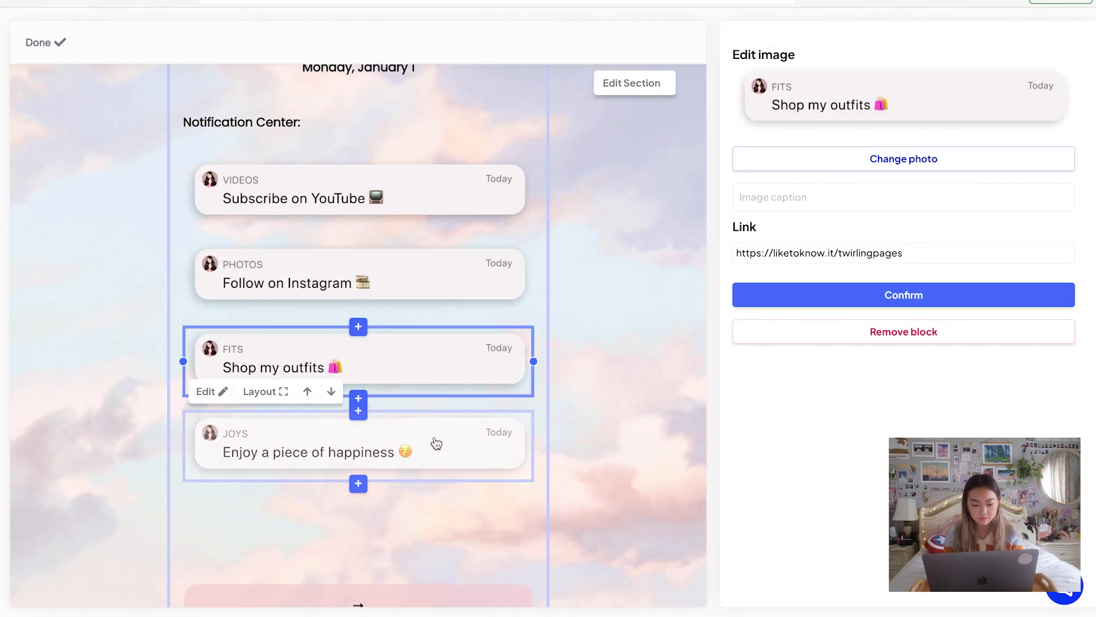
click(436, 443)
click(772, 301)
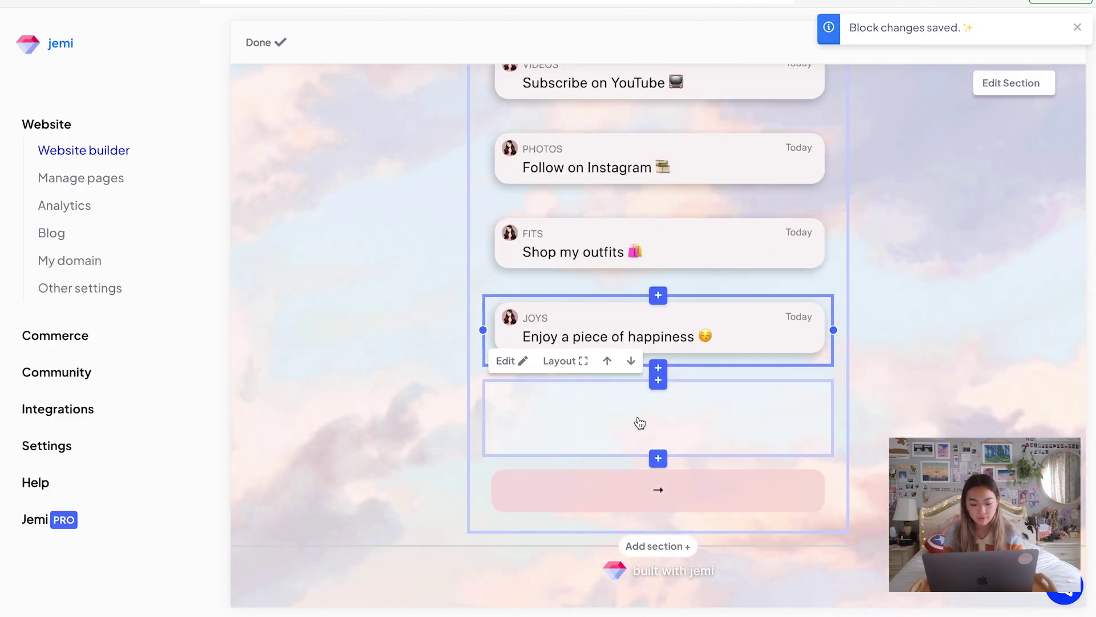
scroll(638, 423, up, 3)
scroll(639, 423, down, 3)
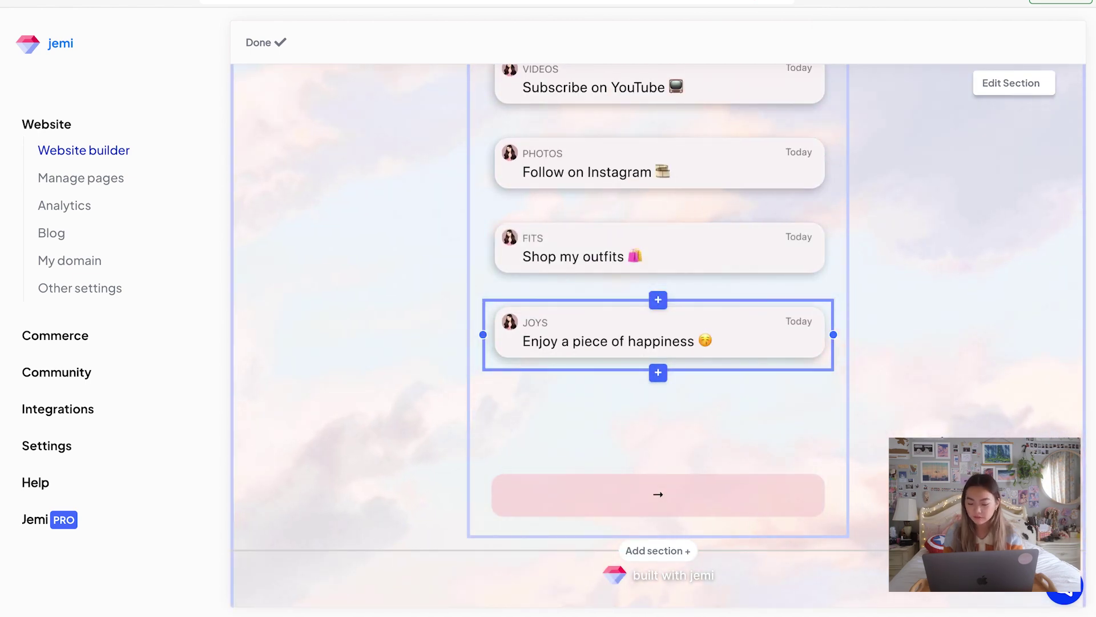
scroll(900, 387, up, 4)
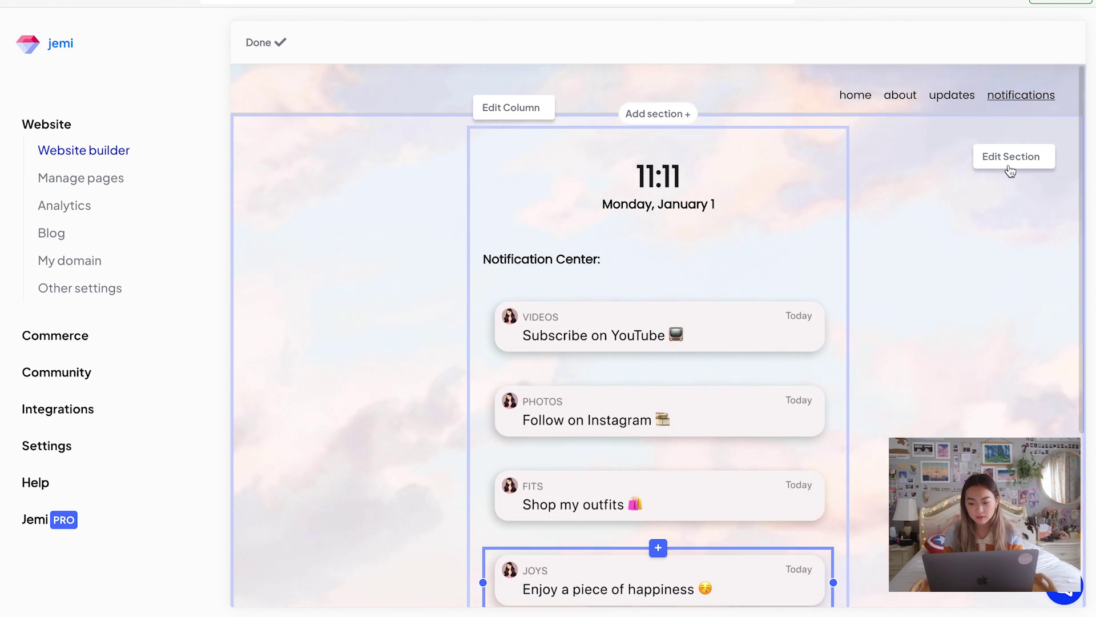
Step: Check the section layout, then save button styling with pale pink background and black text
click(1041, 156)
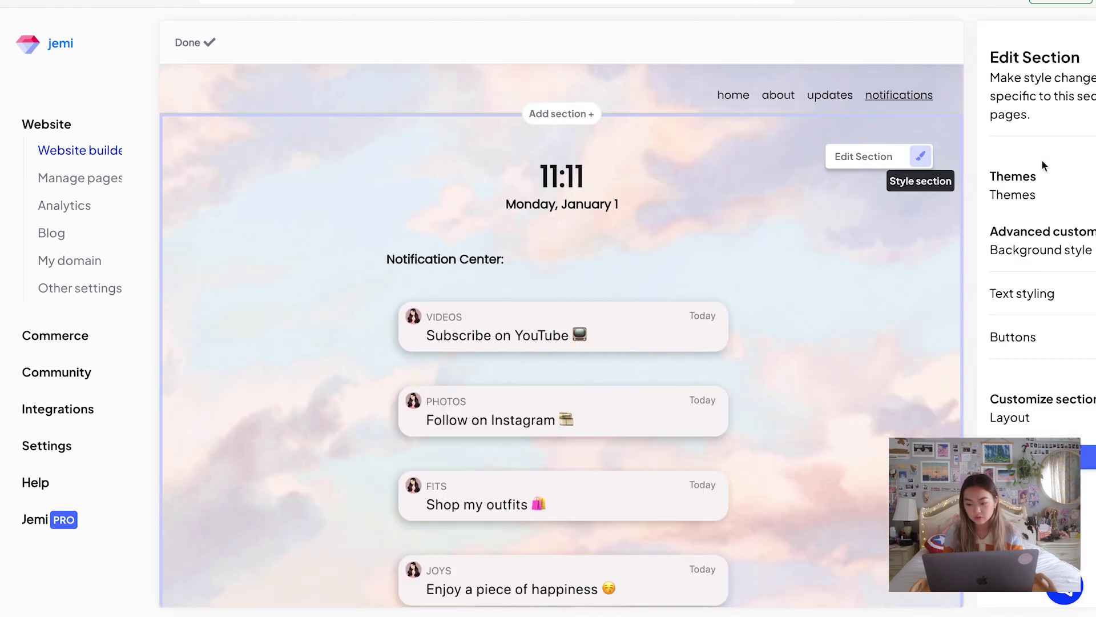
click(1065, 414)
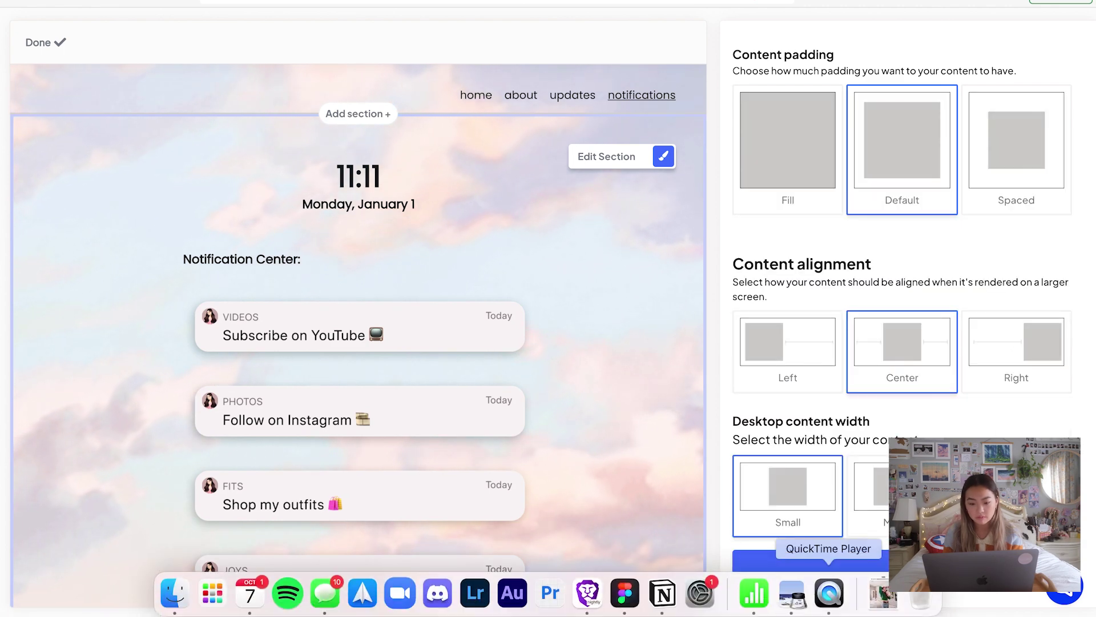
click(914, 562)
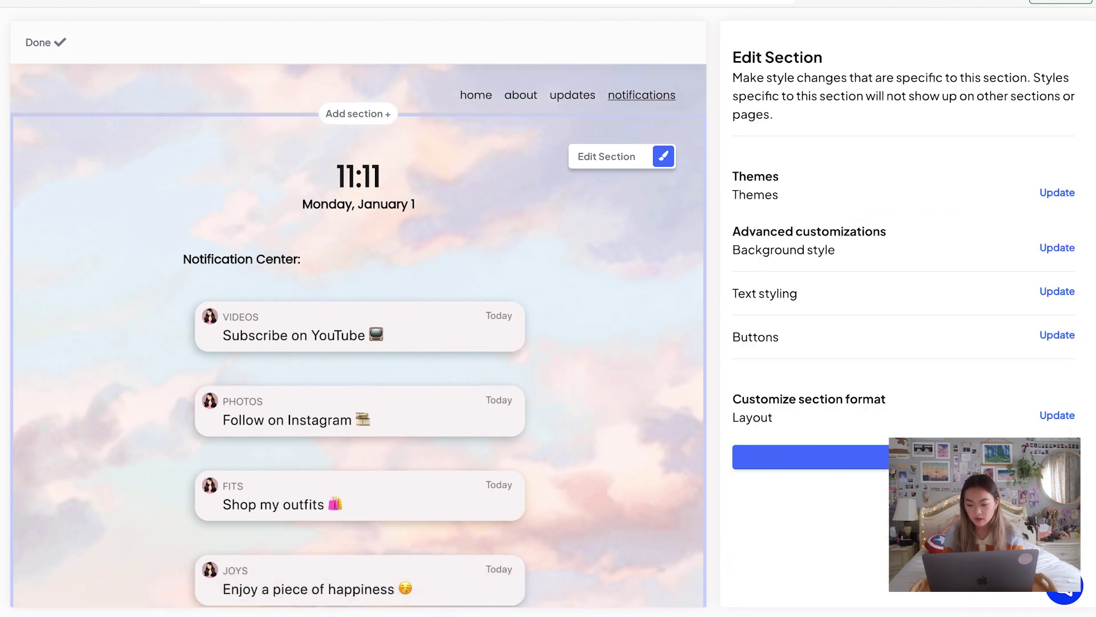
click(1058, 335)
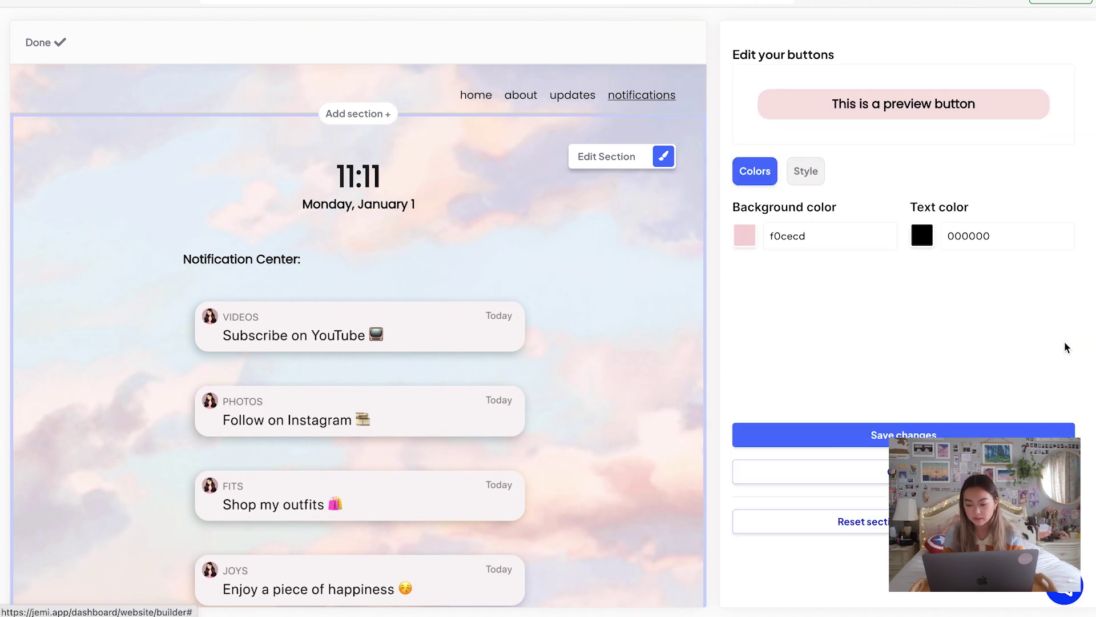
click(806, 174)
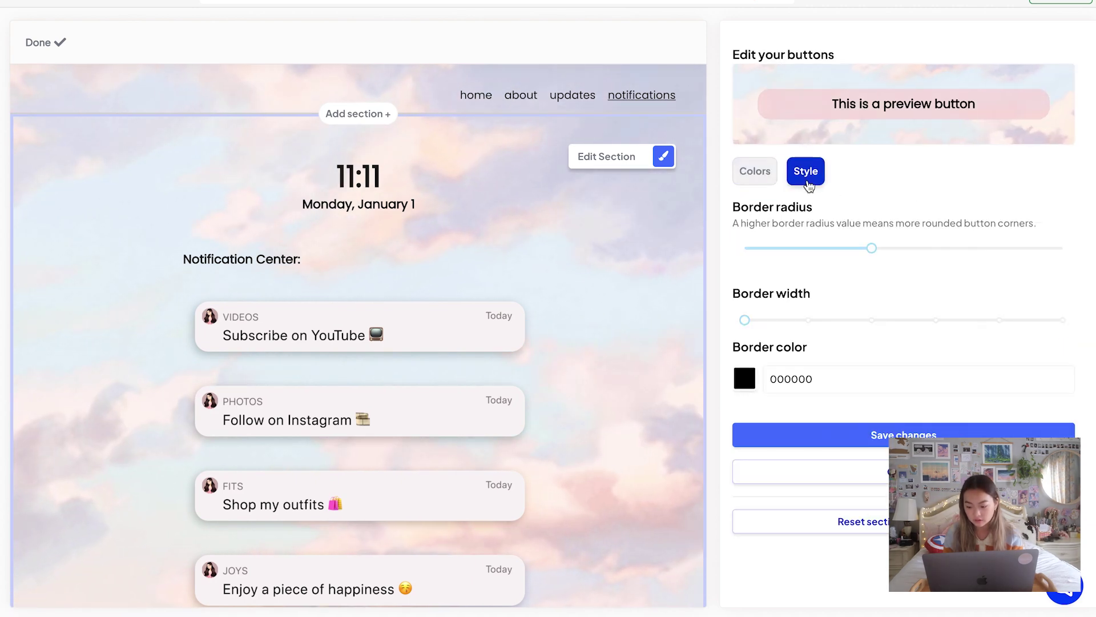
click(778, 167)
click(828, 434)
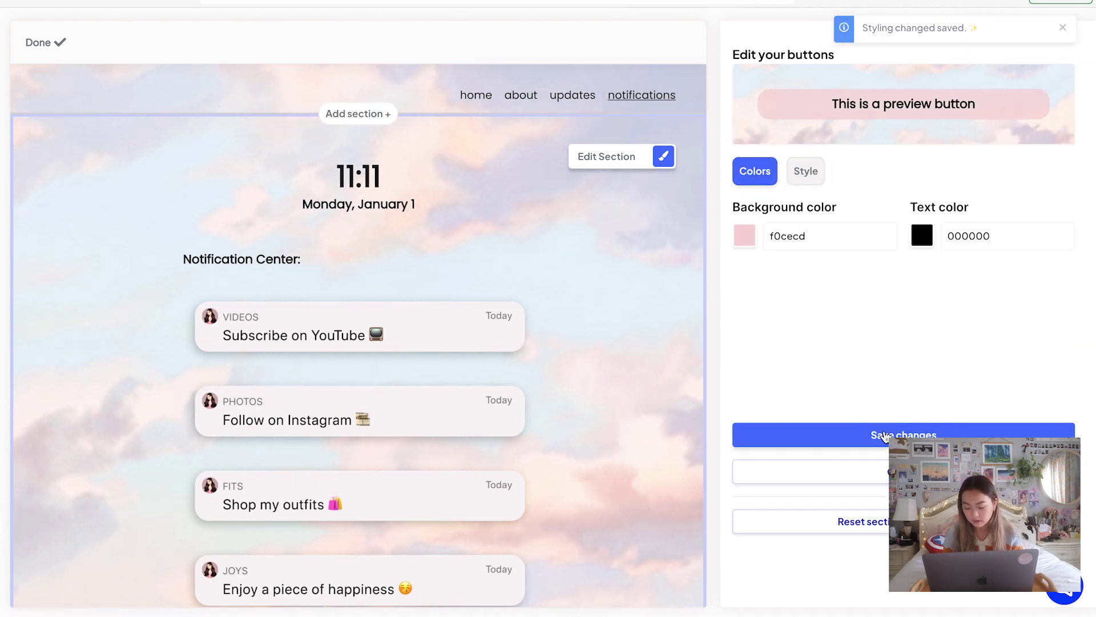
scroll(939, 358, up, 5)
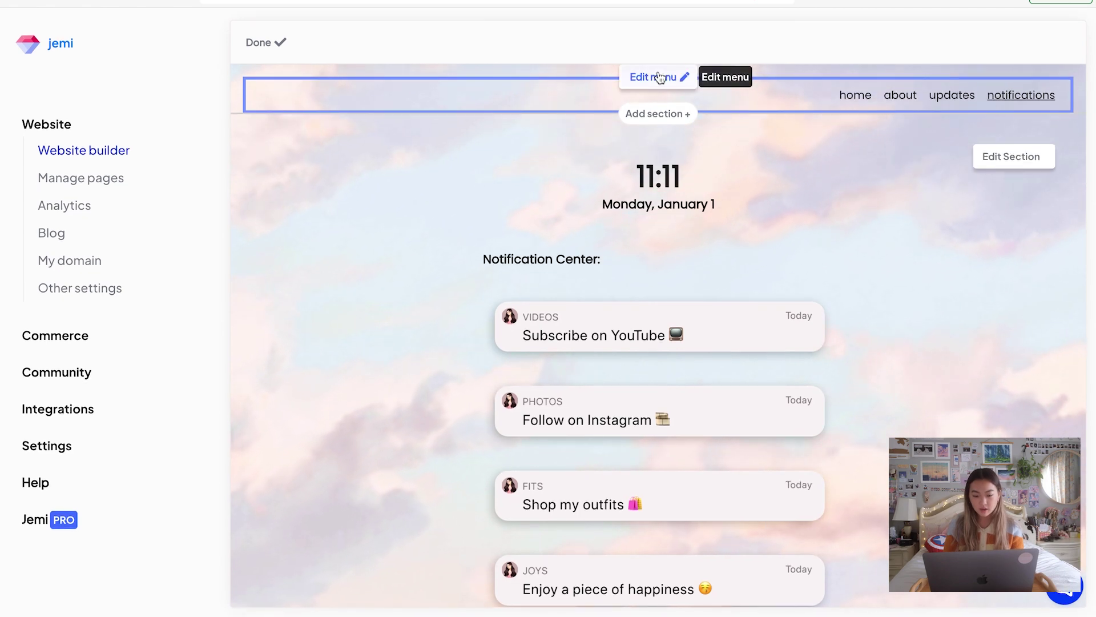
Step: After comparing the centered-button and text options, save the hamburger navigation style and finish header editing
click(660, 78)
scroll(945, 190, down, 2)
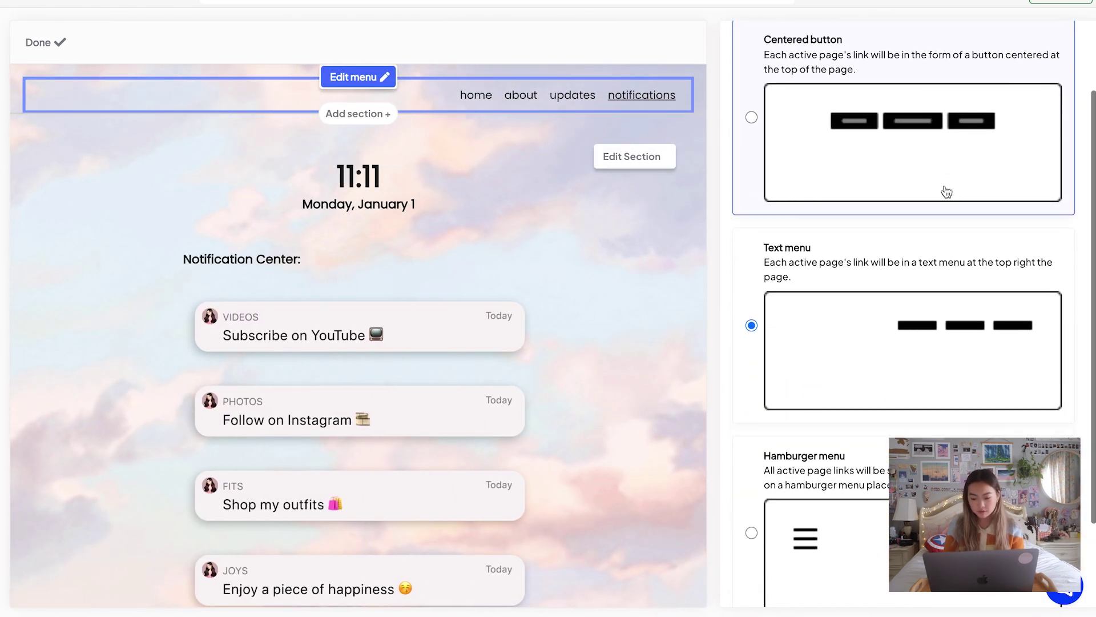
scroll(910, 354, down, 1)
click(873, 482)
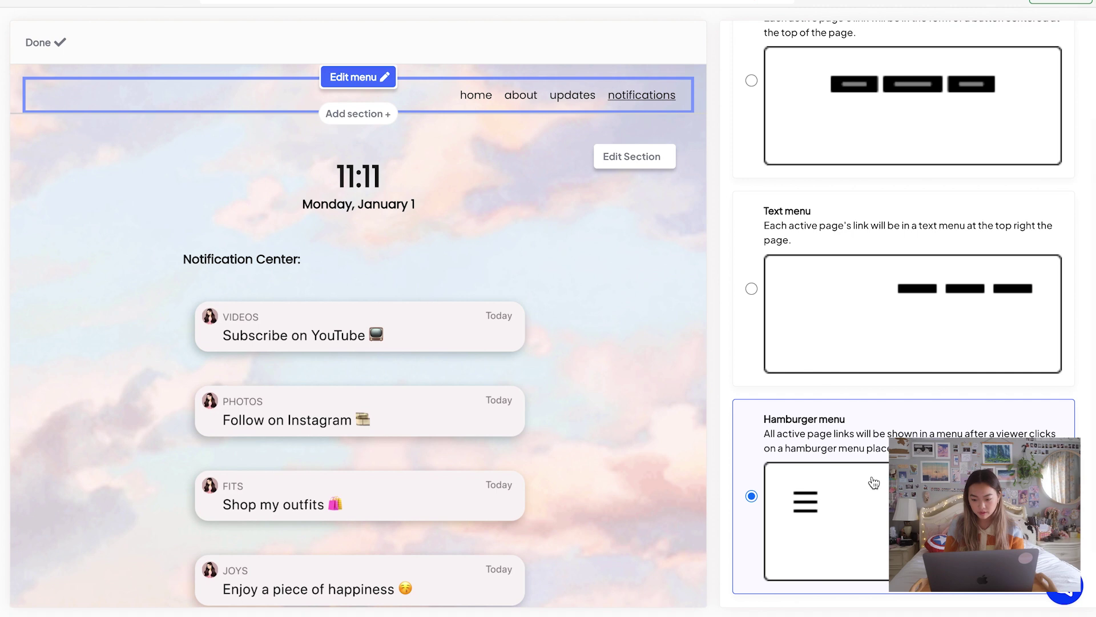
scroll(868, 434, up, 3)
click(784, 215)
scroll(790, 239, down, 2)
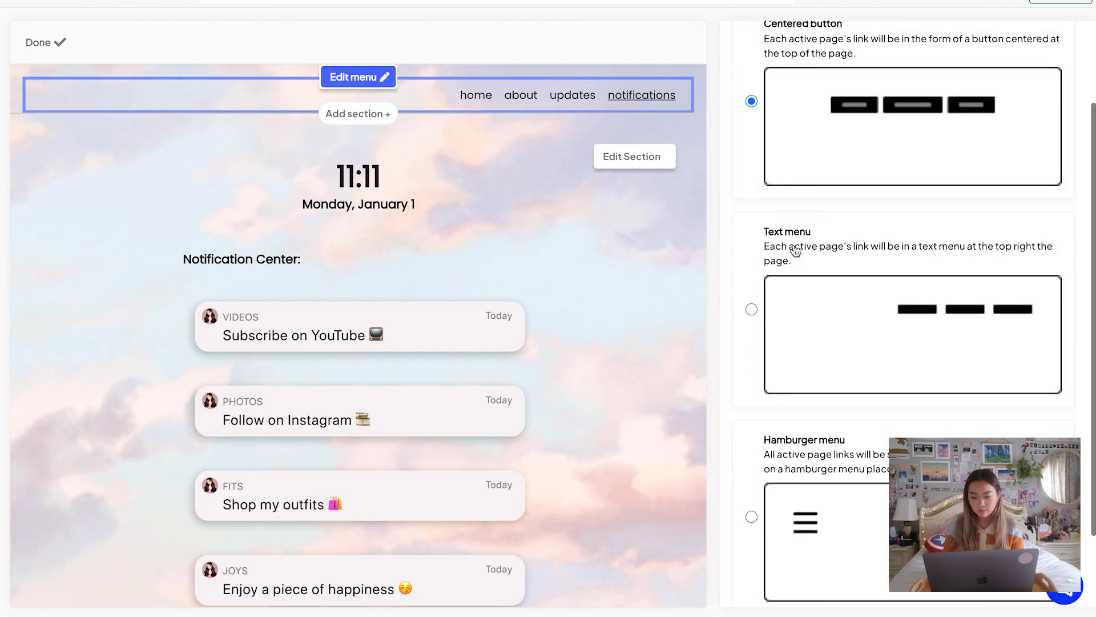
click(820, 303)
scroll(820, 304, down, 2)
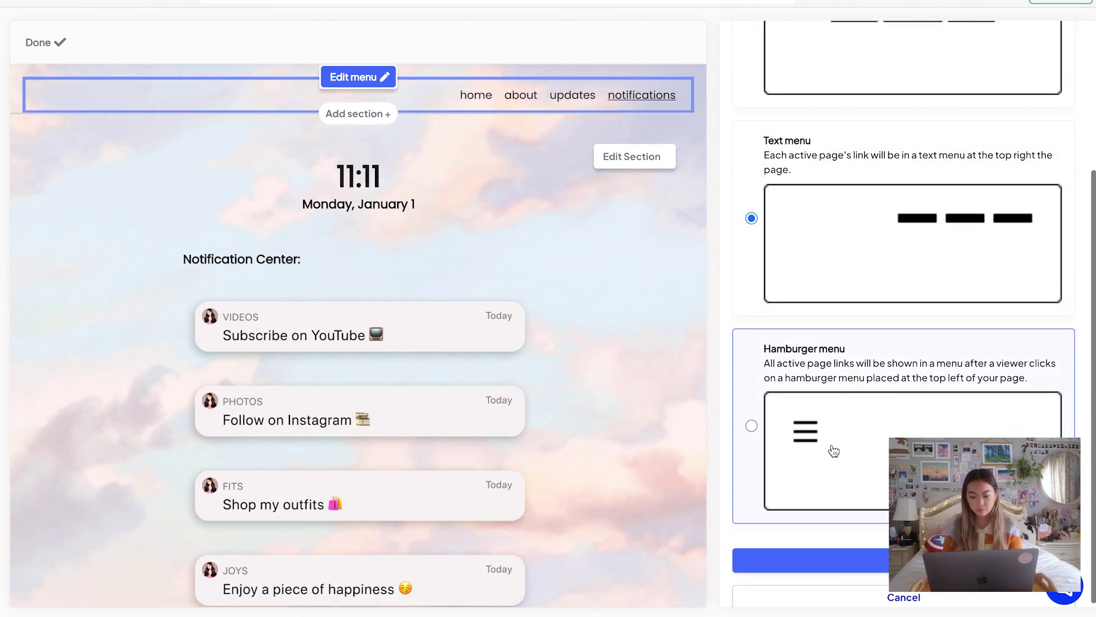
click(853, 485)
click(884, 562)
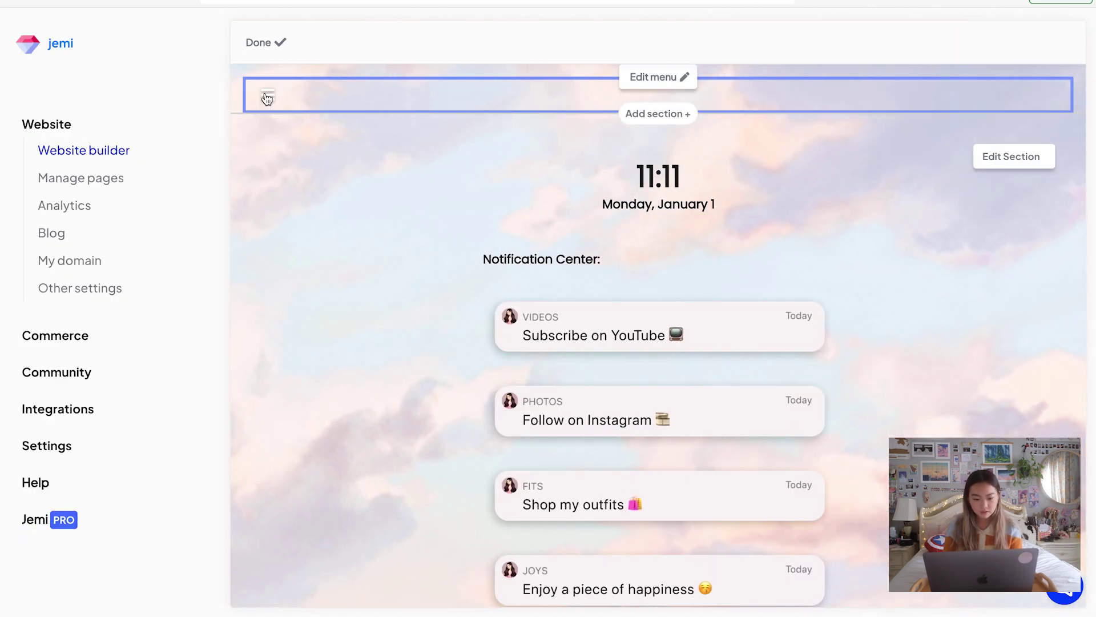
click(268, 44)
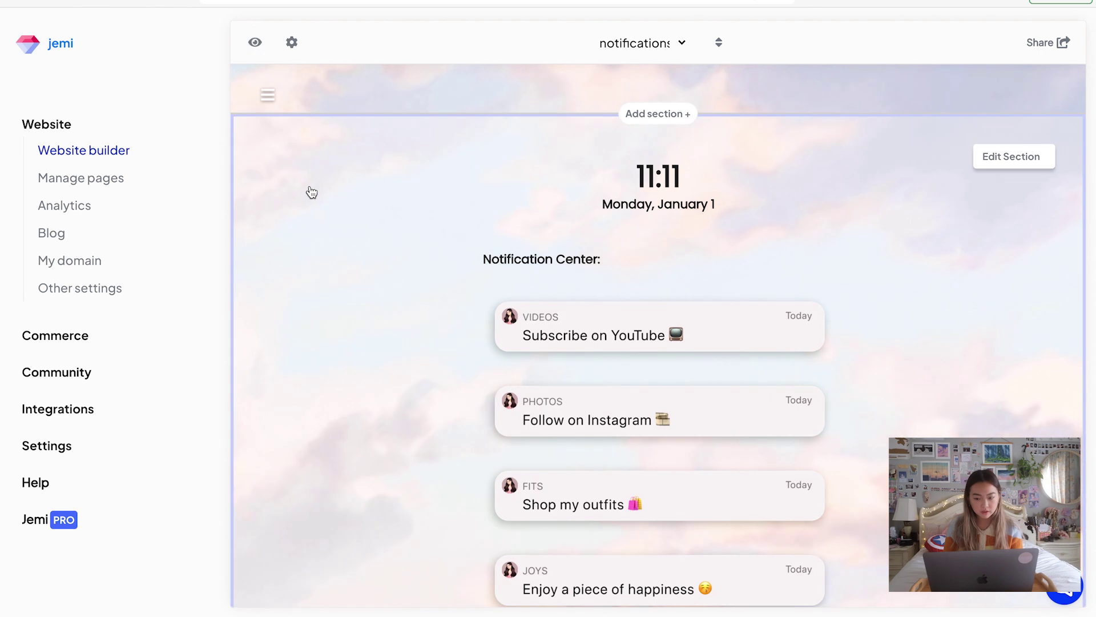
Step: Preview the site, open and close the hamburger's slide-out page list, then exit preview
click(255, 43)
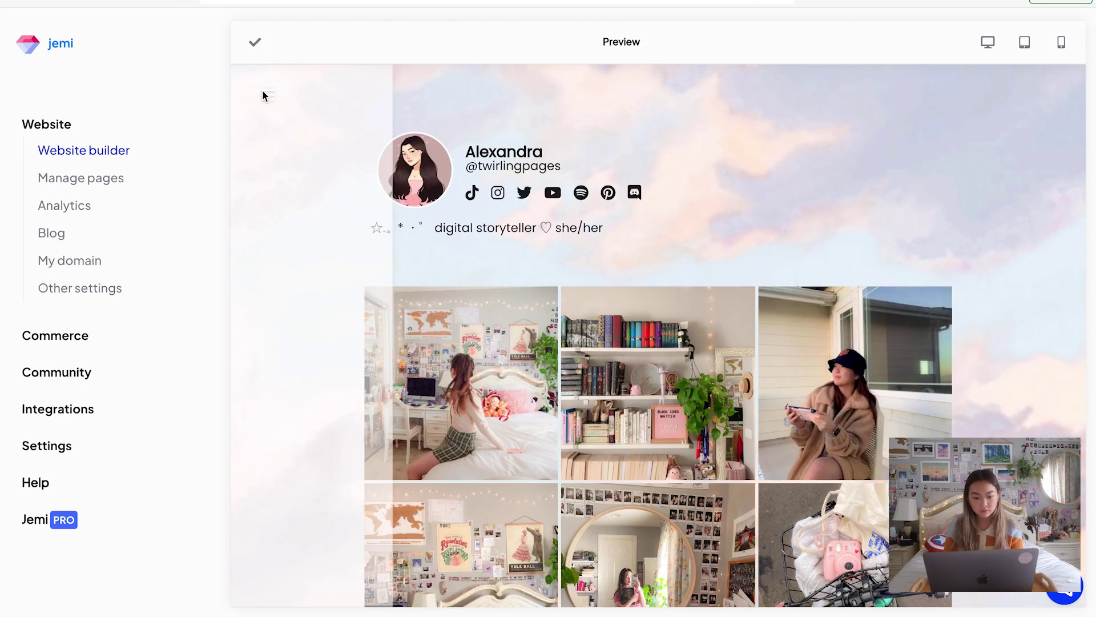
click(262, 91)
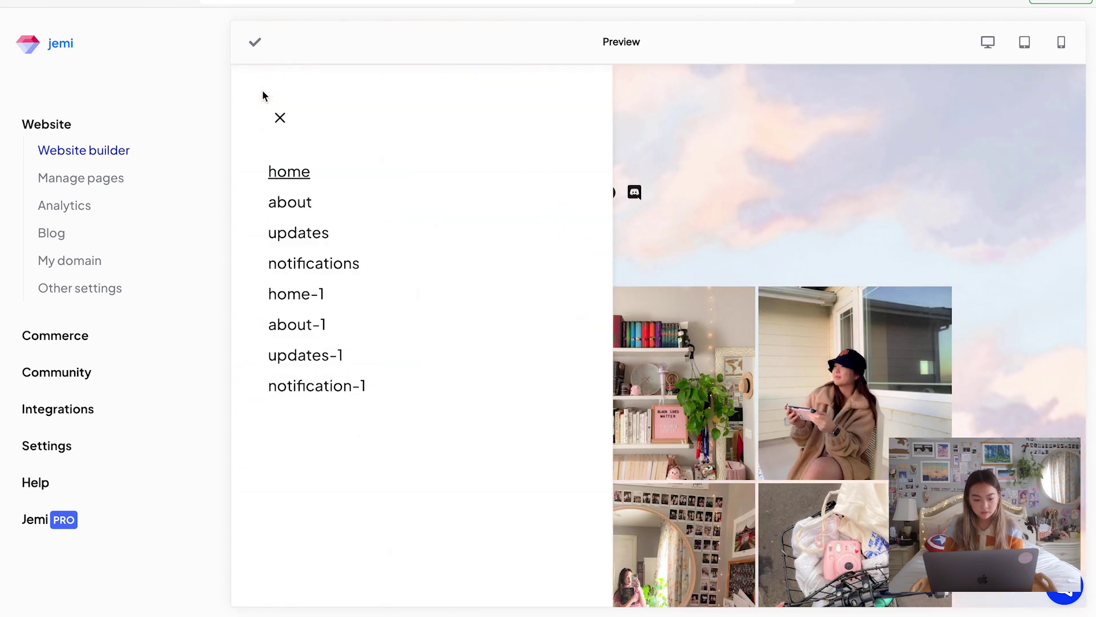
click(280, 119)
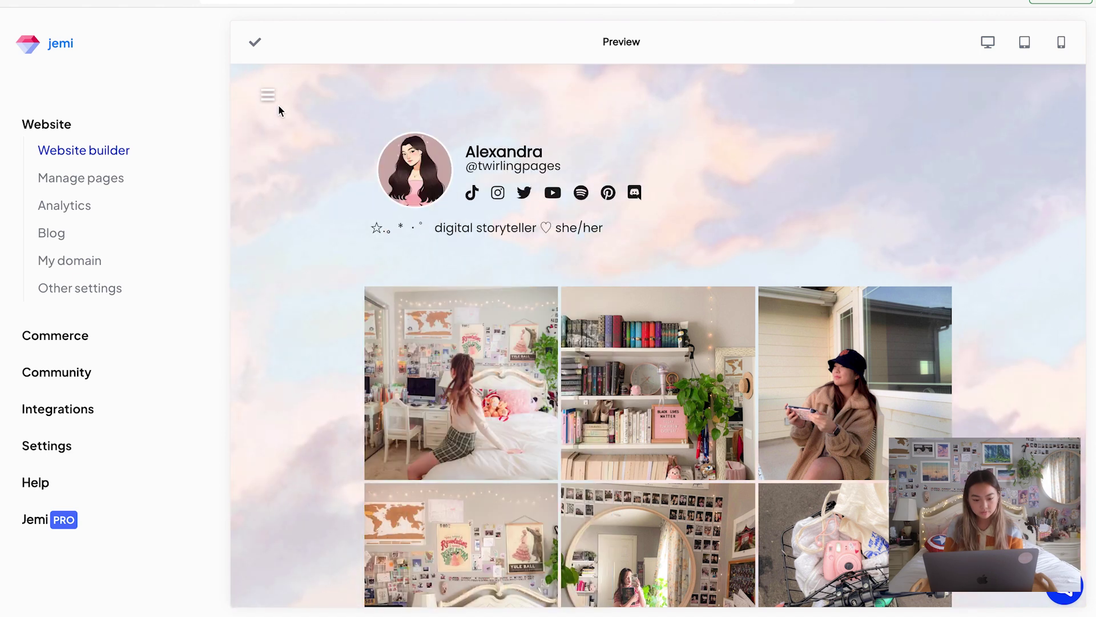
click(255, 42)
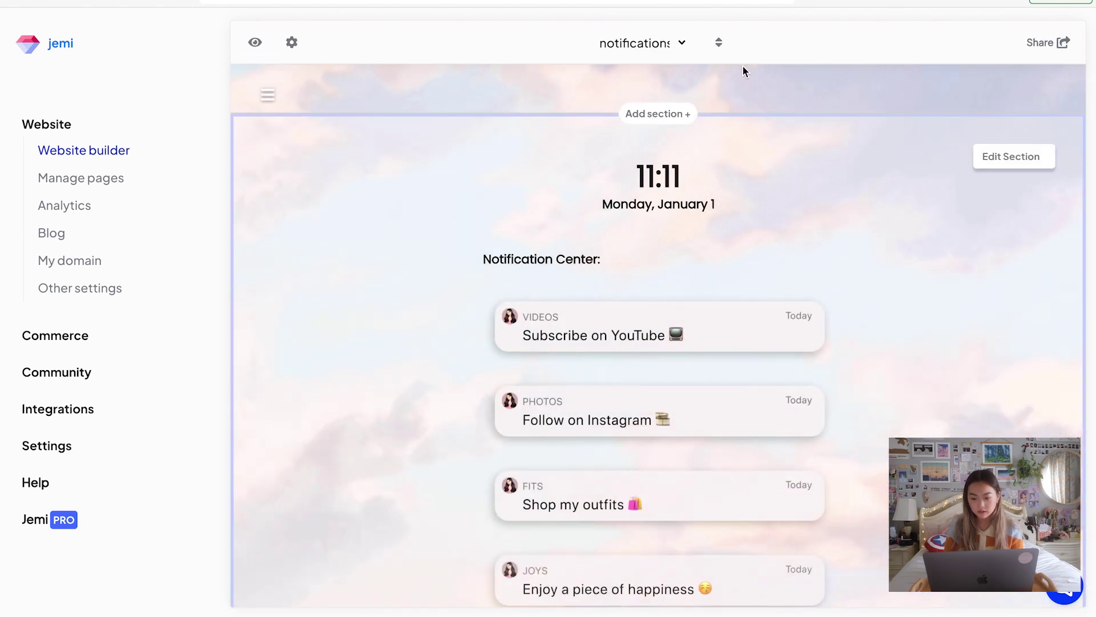
Step: Switch the header navigation back to the text menu style and save it
click(653, 85)
click(653, 80)
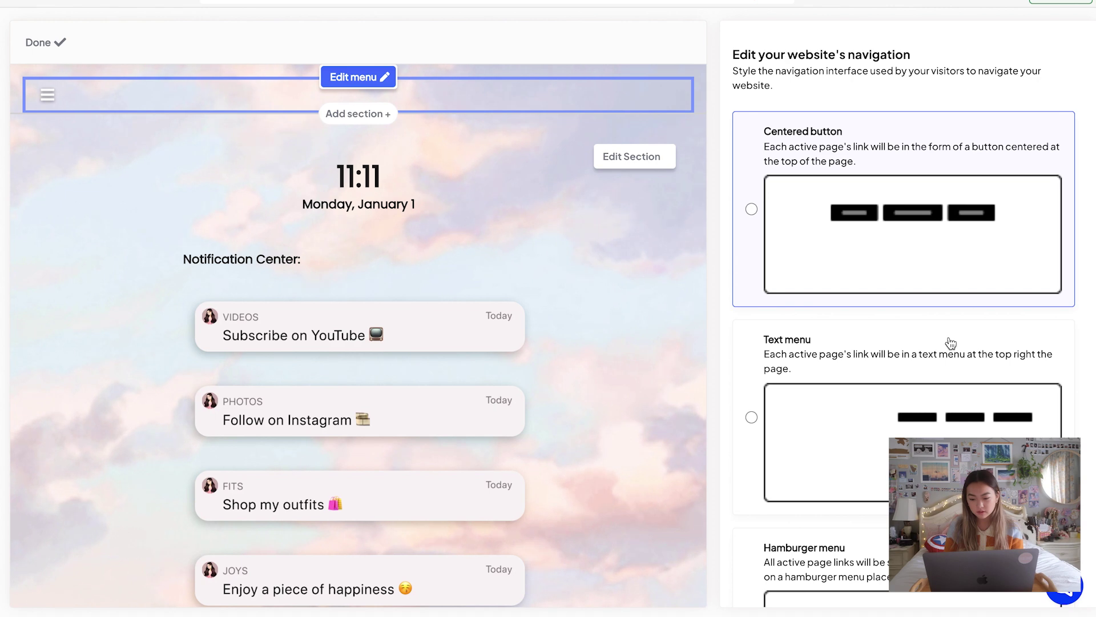
click(949, 399)
scroll(902, 343, down, 2)
click(902, 558)
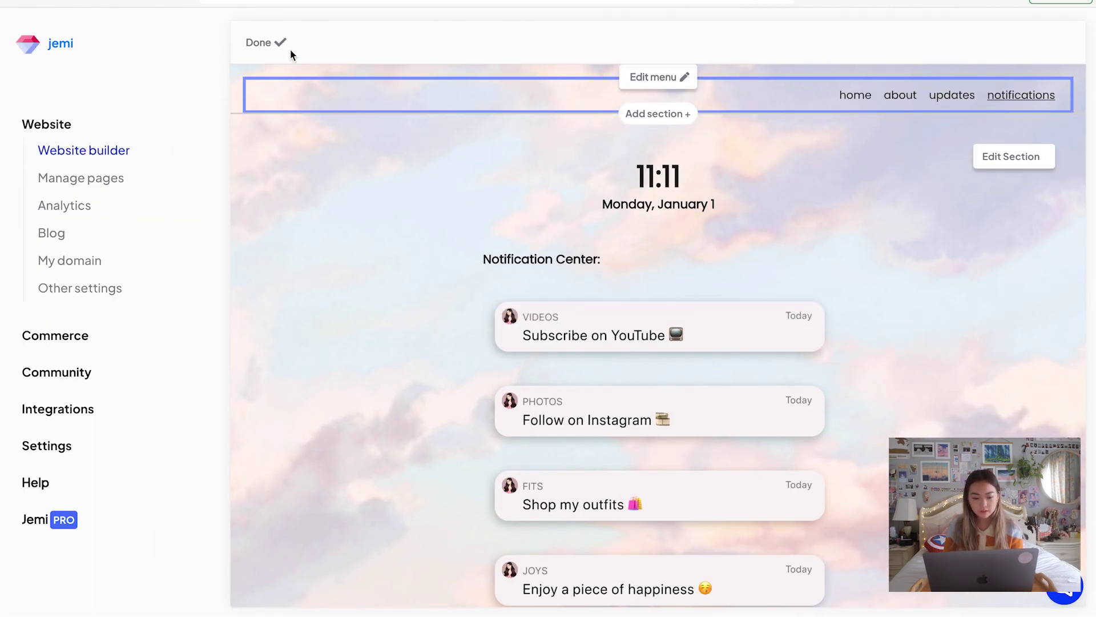
click(279, 45)
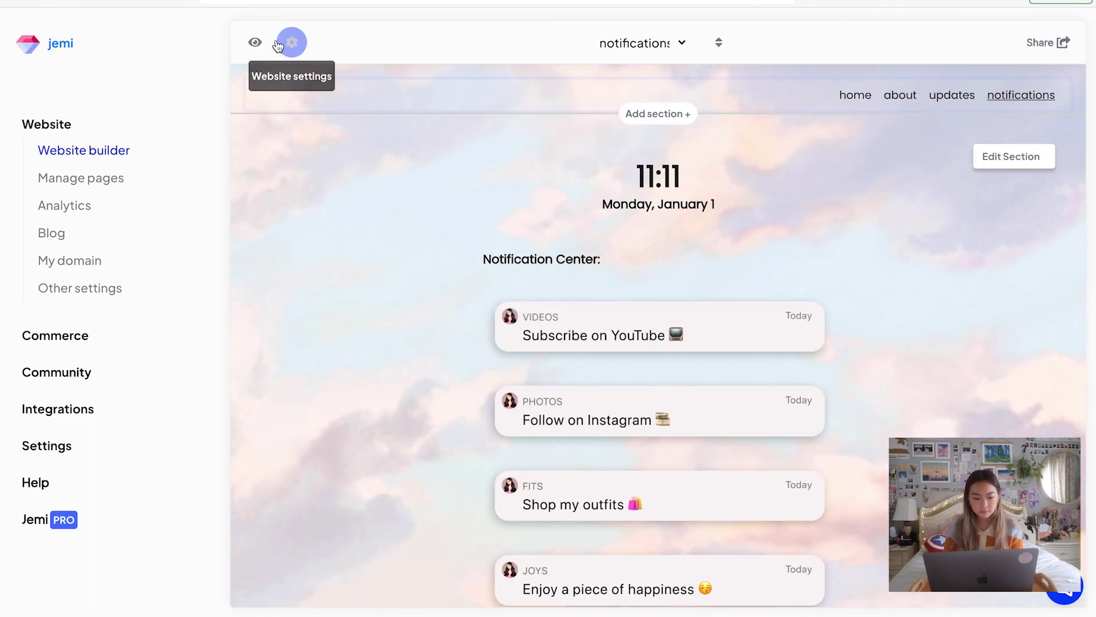
Step: Switch the builder to the home page and scroll through it
click(659, 46)
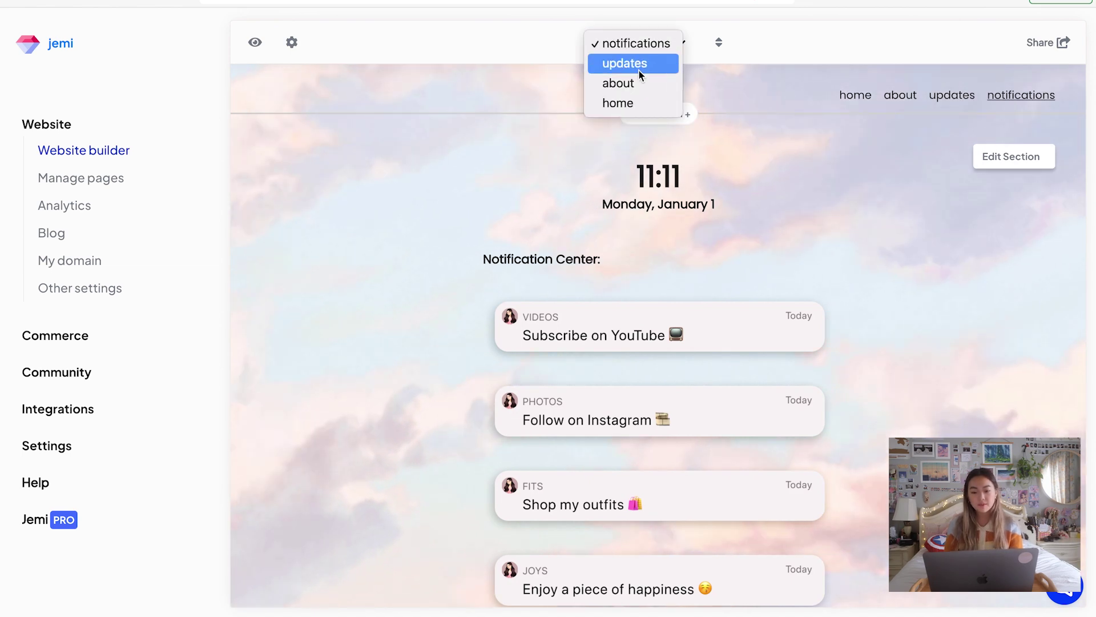
click(631, 108)
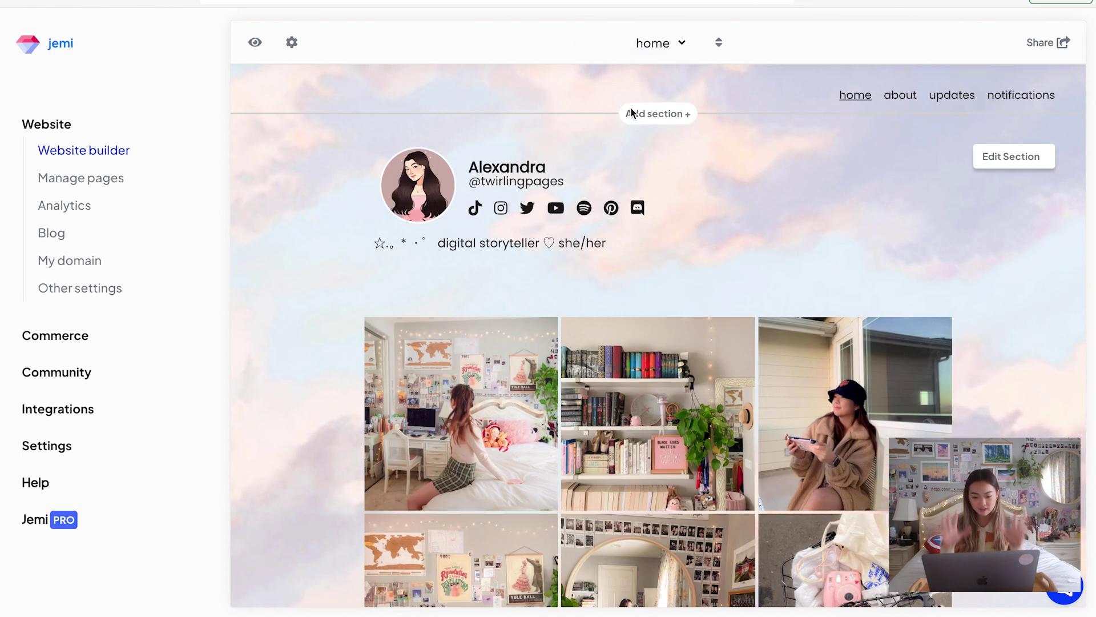
scroll(1038, 213, down, 3)
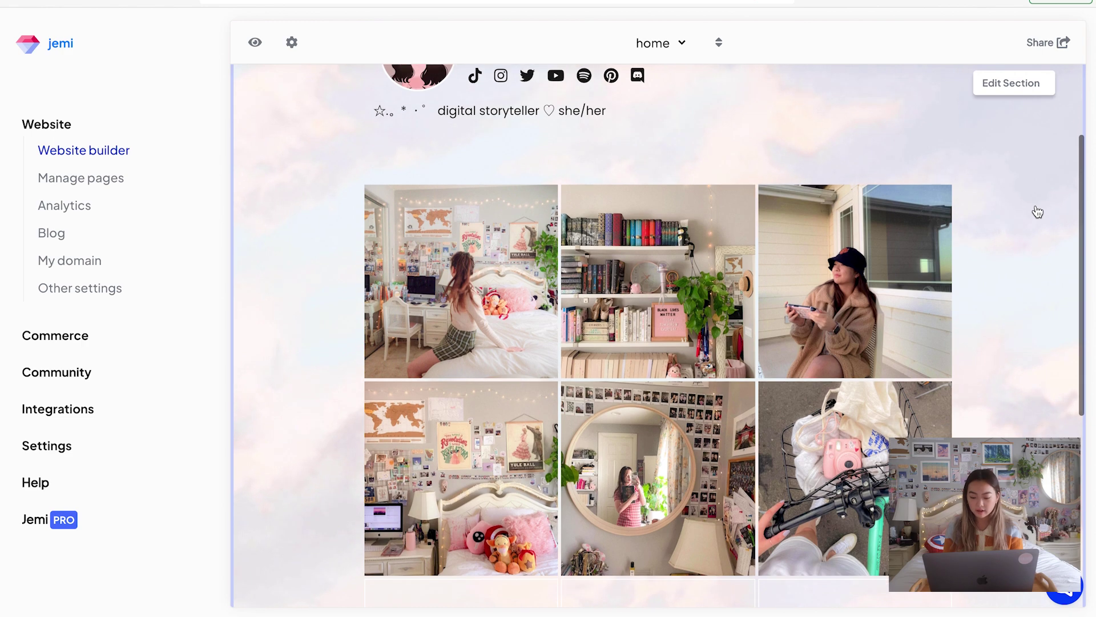
scroll(1038, 212, down, 3)
scroll(1038, 212, up, 4)
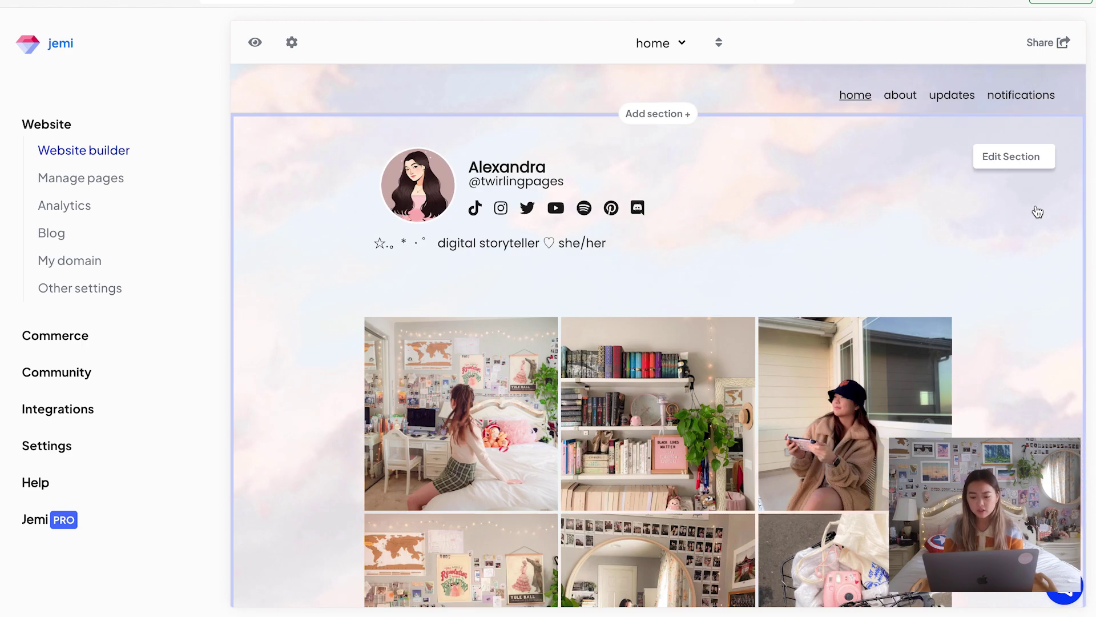
scroll(1038, 212, down, 2)
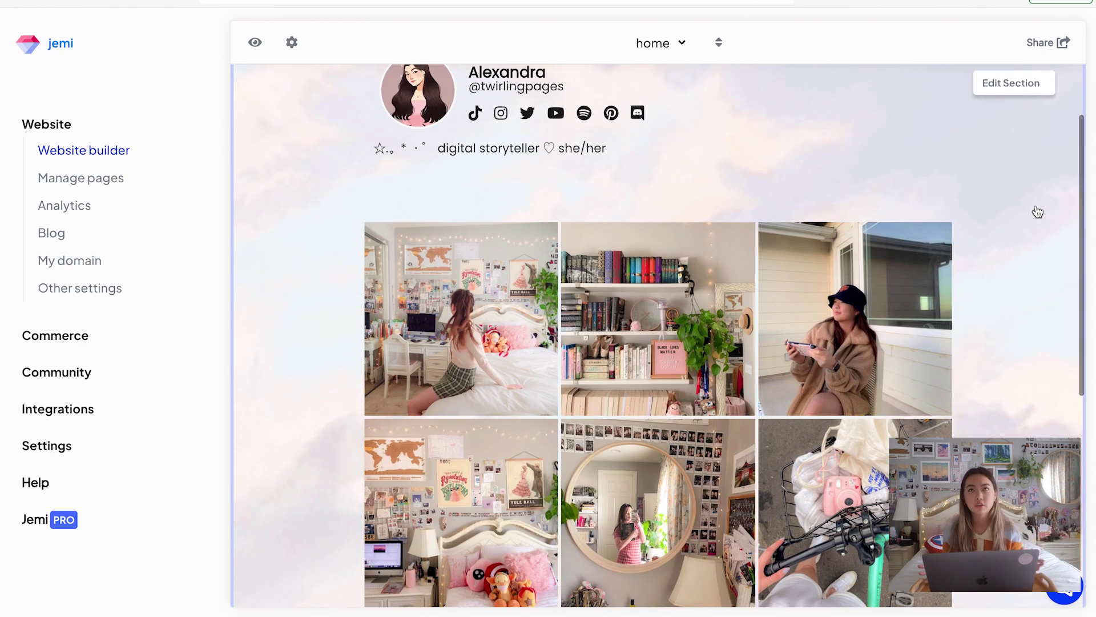
scroll(1037, 212, up, 2)
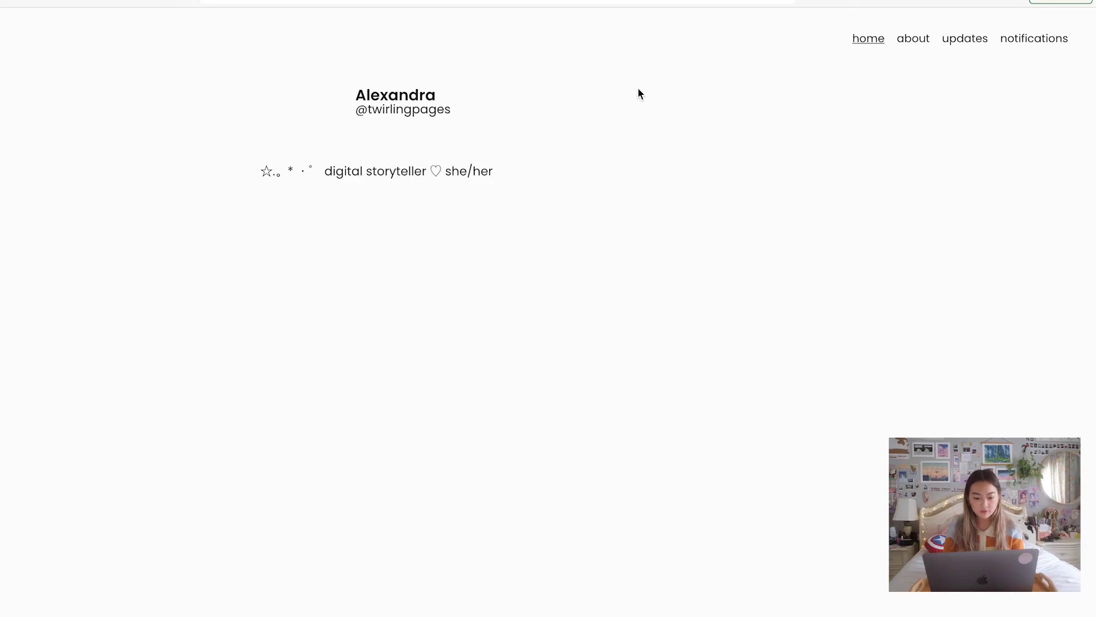
scroll(638, 87, down, 2)
scroll(975, 194, down, 2)
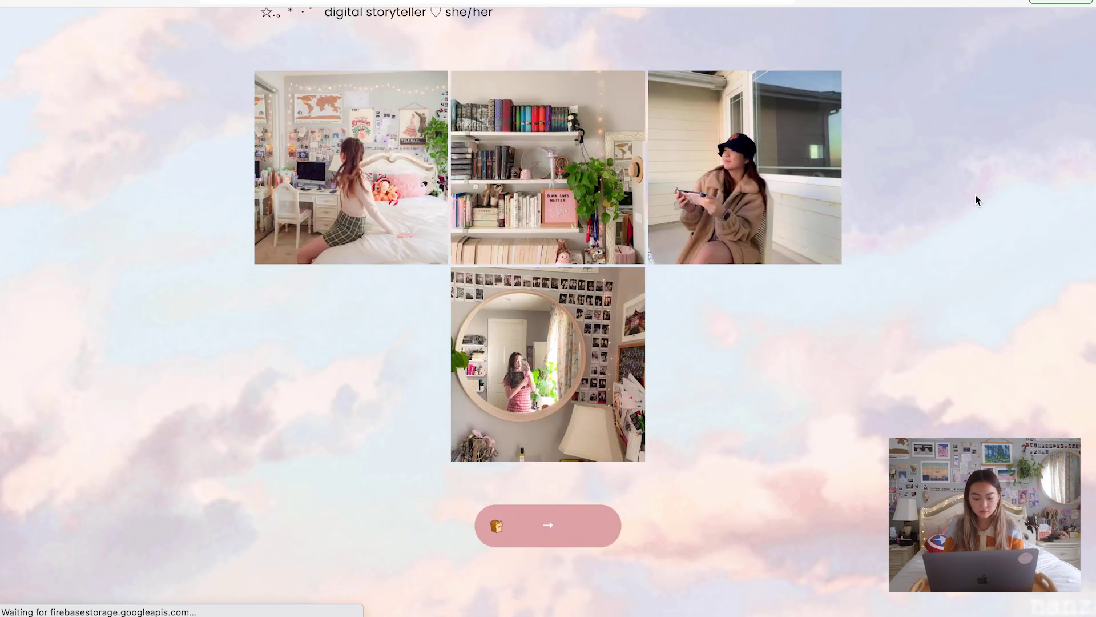
scroll(975, 197, up, 2)
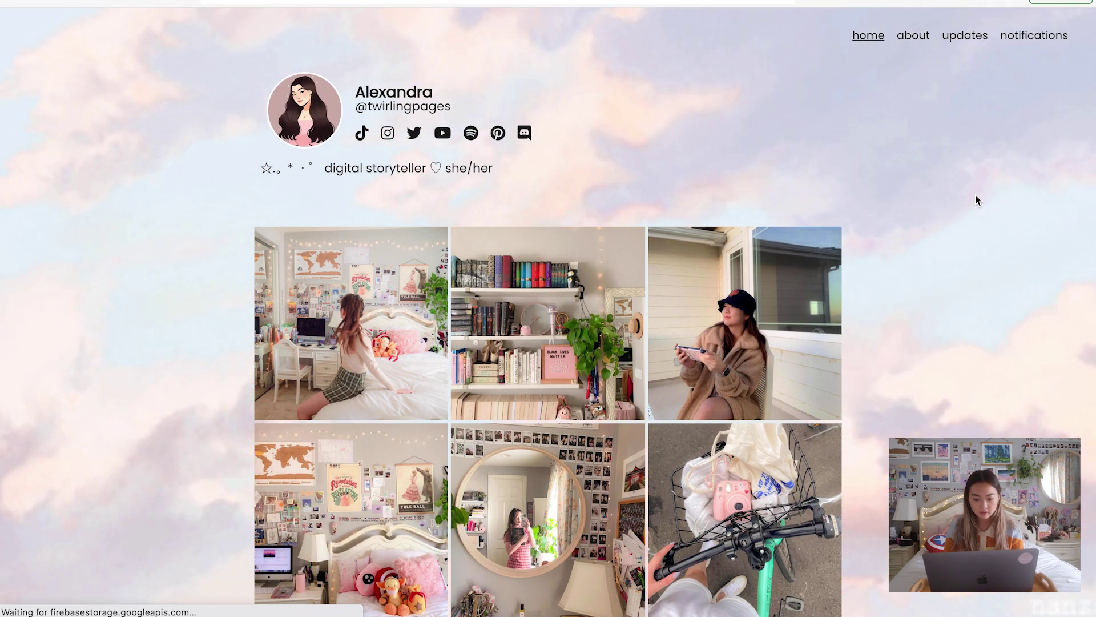
scroll(718, 343, down, 2)
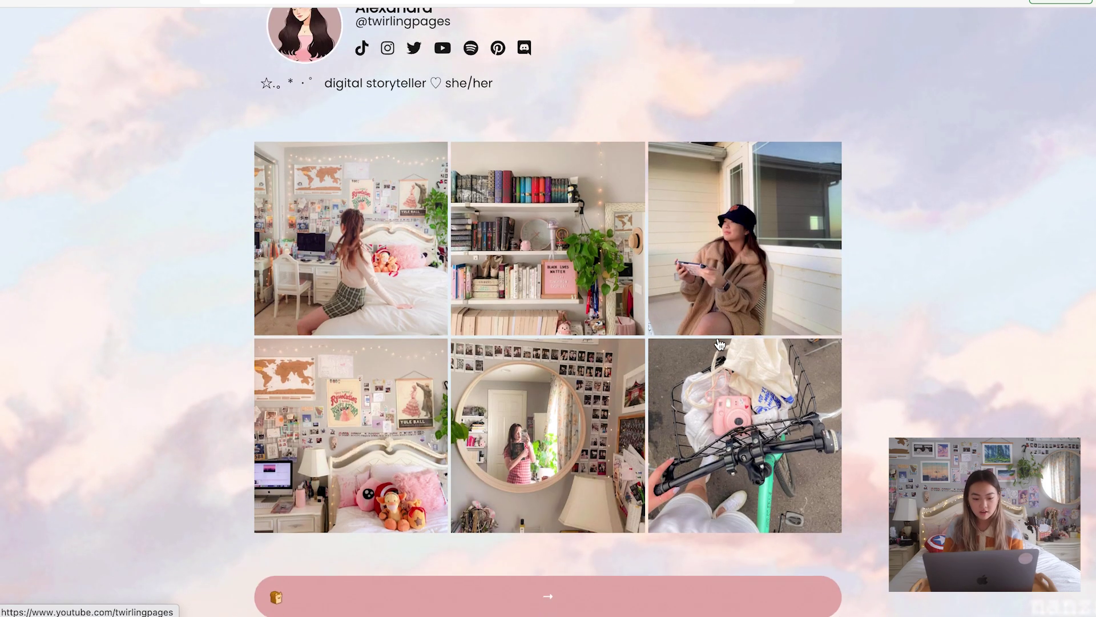
scroll(718, 343, up, 2)
scroll(718, 343, down, 3)
scroll(720, 344, up, 2)
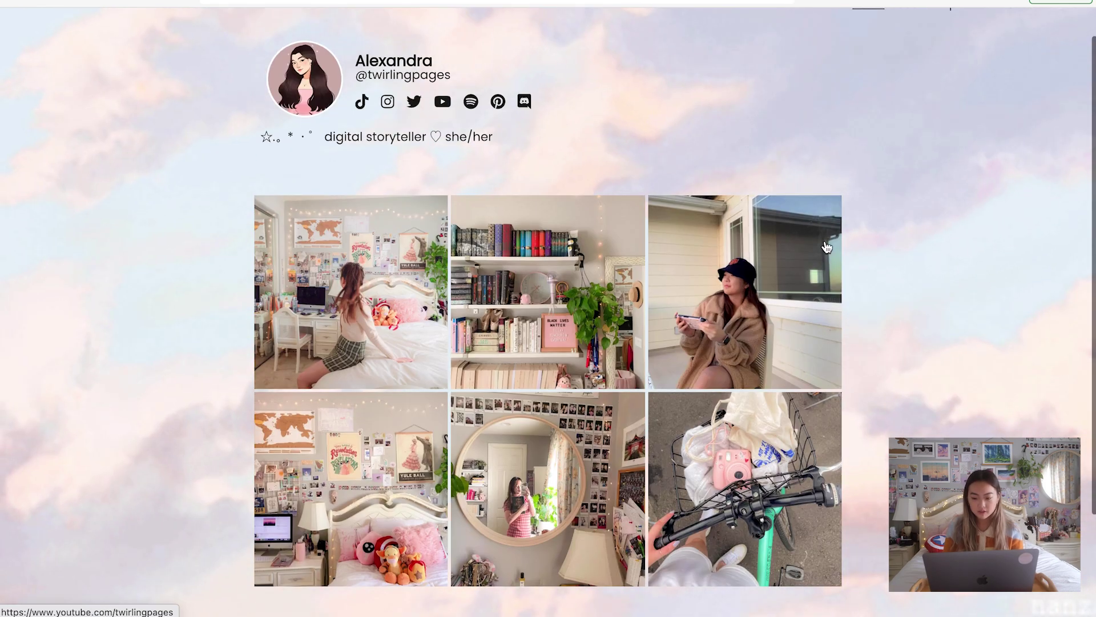